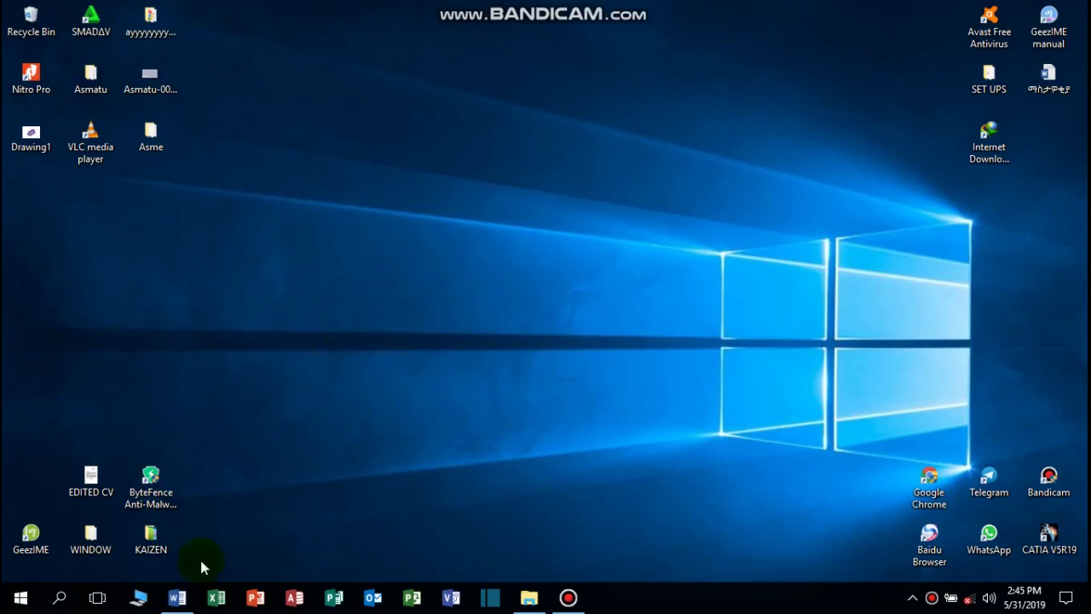
# Bring the 25-page creativity and innovation essay back on screen from the taskbar
pyautogui.click(177, 599)
pyautogui.scroll(2, 231, 506)
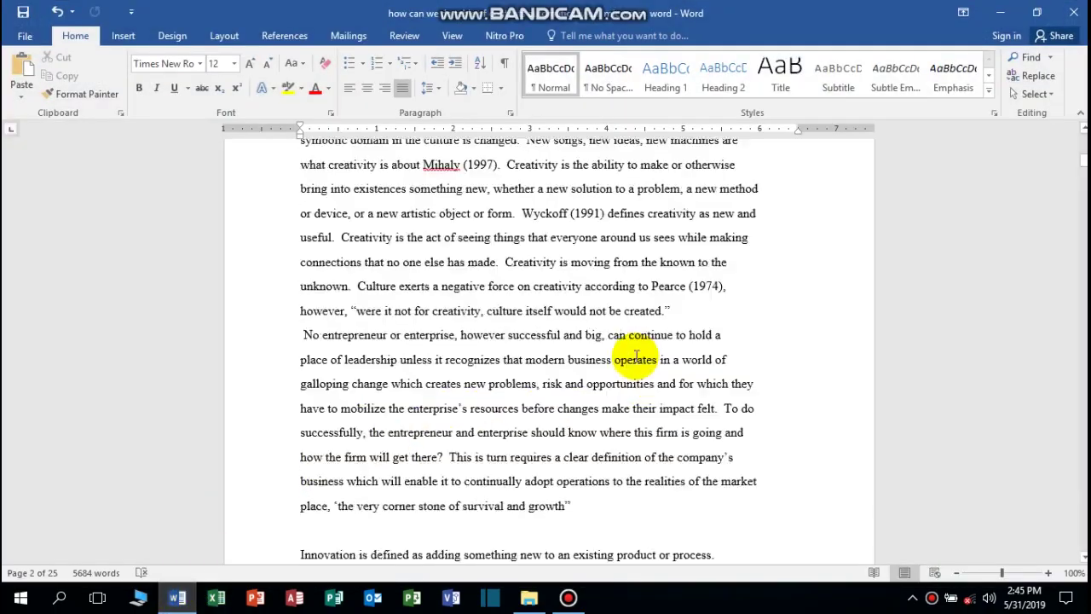
pyautogui.scroll(4, 706, 267)
pyautogui.scroll(4, 786, 346)
pyautogui.scroll(1, 463, 383)
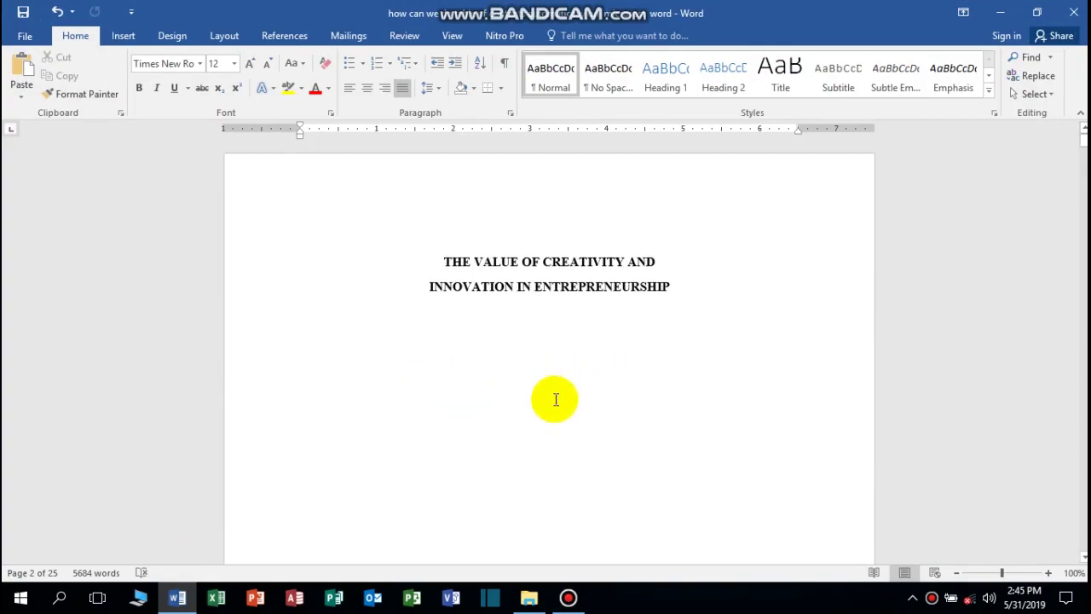
pyautogui.scroll(-5, 555, 397)
pyautogui.scroll(-3, 701, 397)
pyautogui.scroll(-5, 611, 394)
pyautogui.scroll(-1, 618, 396)
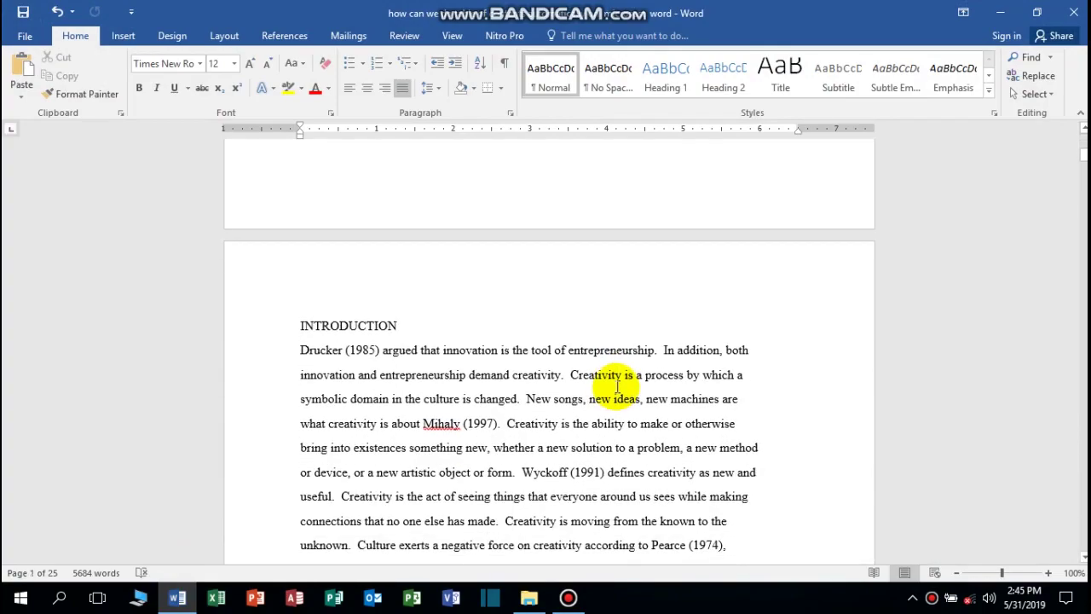
pyautogui.scroll(3, 554, 316)
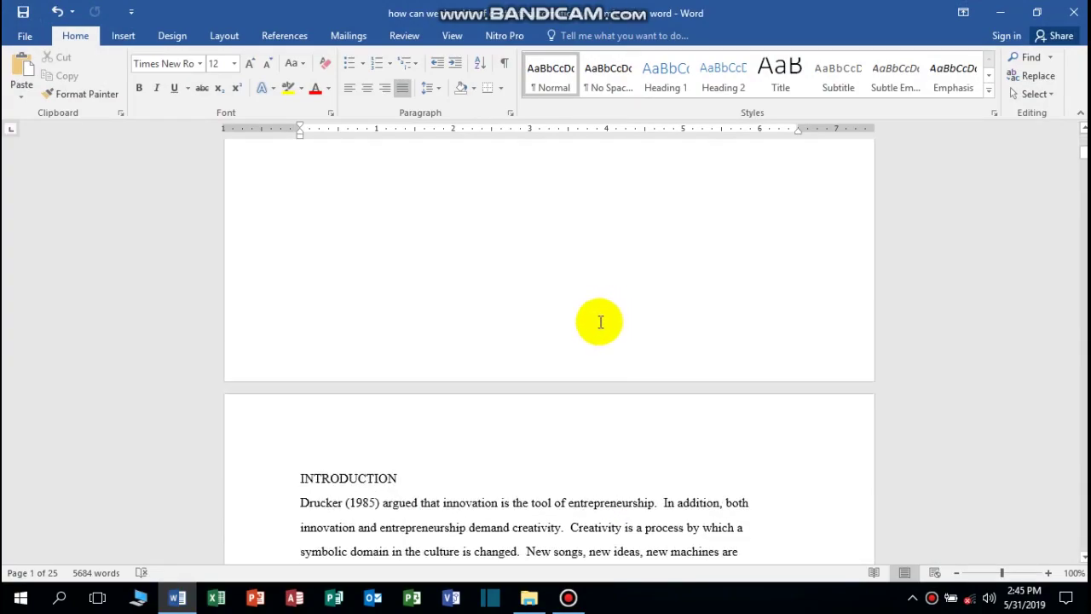
pyautogui.scroll(6, 610, 332)
pyautogui.scroll(1, 630, 350)
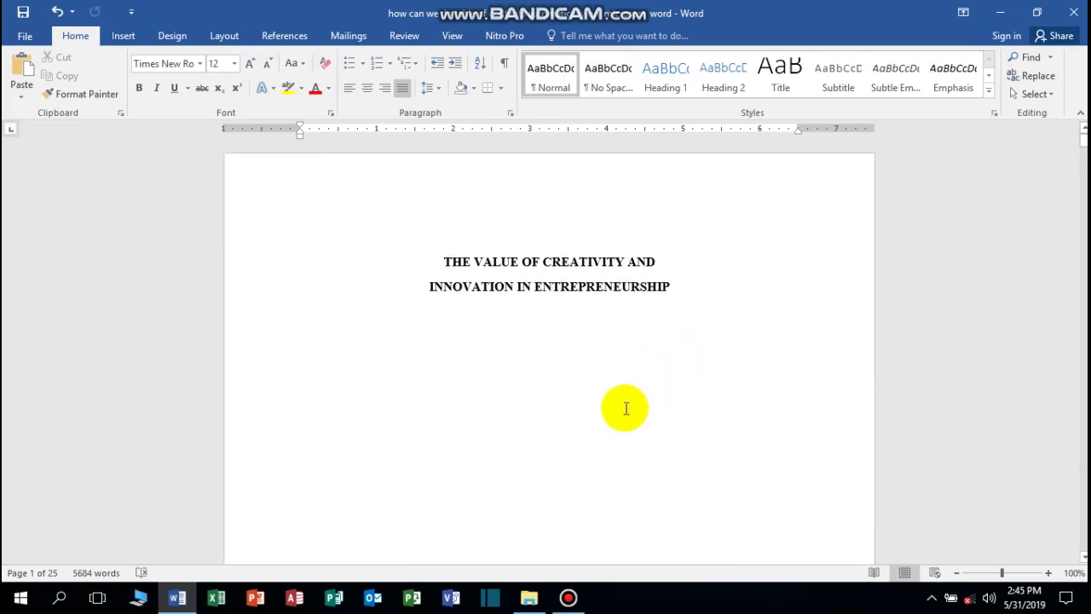
pyautogui.scroll(-3, 597, 370)
pyautogui.scroll(-3, 520, 388)
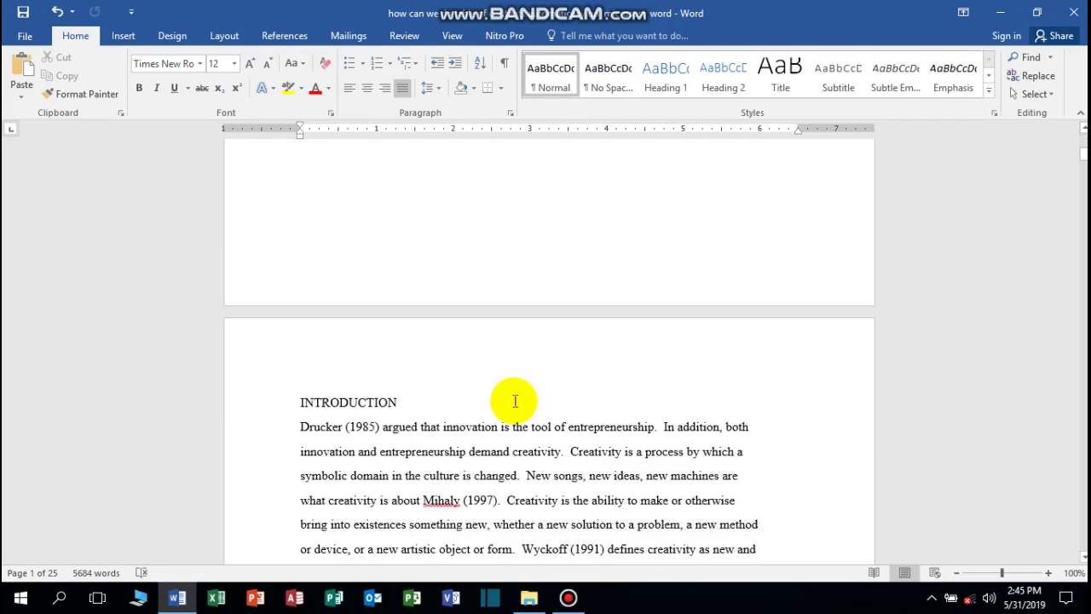
pyautogui.scroll(3, 545, 378)
pyautogui.scroll(3, 596, 379)
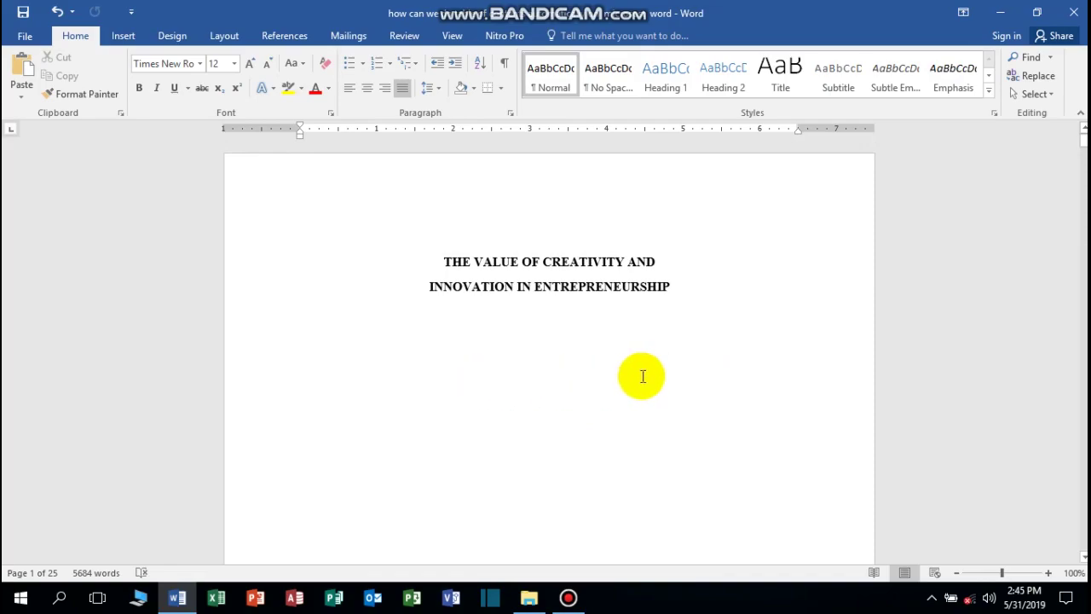
pyautogui.scroll(-3, 504, 392)
pyautogui.scroll(-3, 596, 394)
pyautogui.scroll(-3, 597, 392)
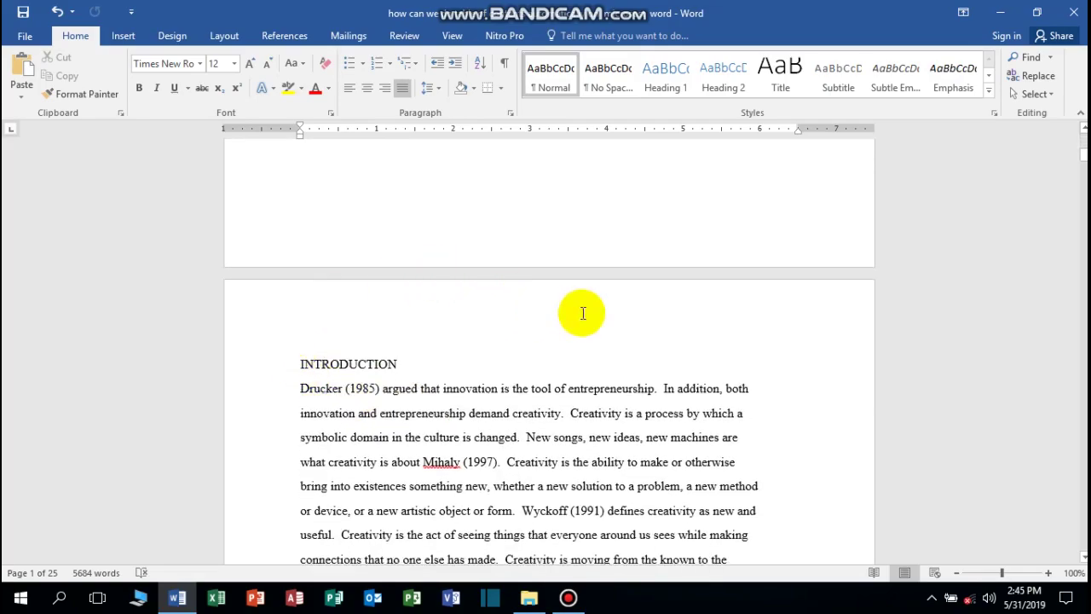
pyautogui.scroll(3, 512, 315)
pyautogui.scroll(3, 426, 332)
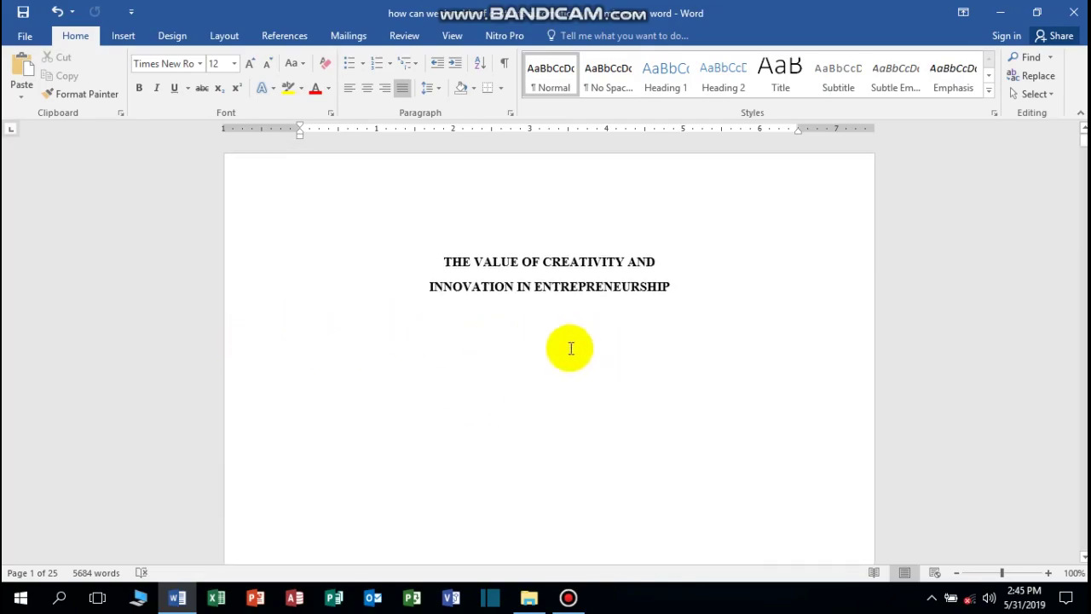
pyautogui.scroll(-3, 537, 353)
pyautogui.scroll(-3, 528, 357)
pyautogui.scroll(-1, 552, 360)
pyautogui.scroll(-2, 494, 367)
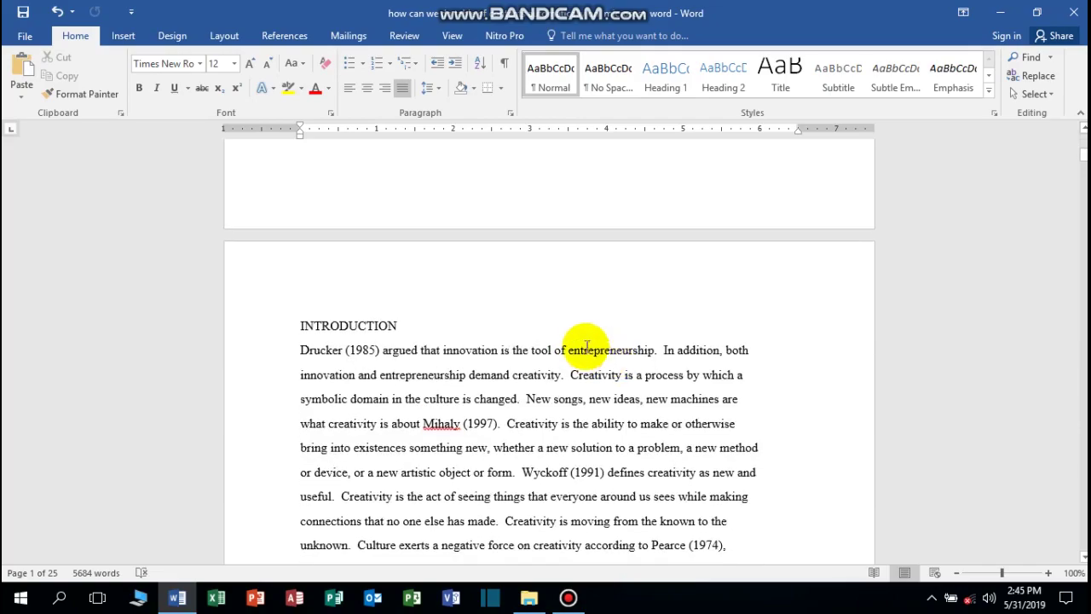
pyautogui.scroll(1, 585, 348)
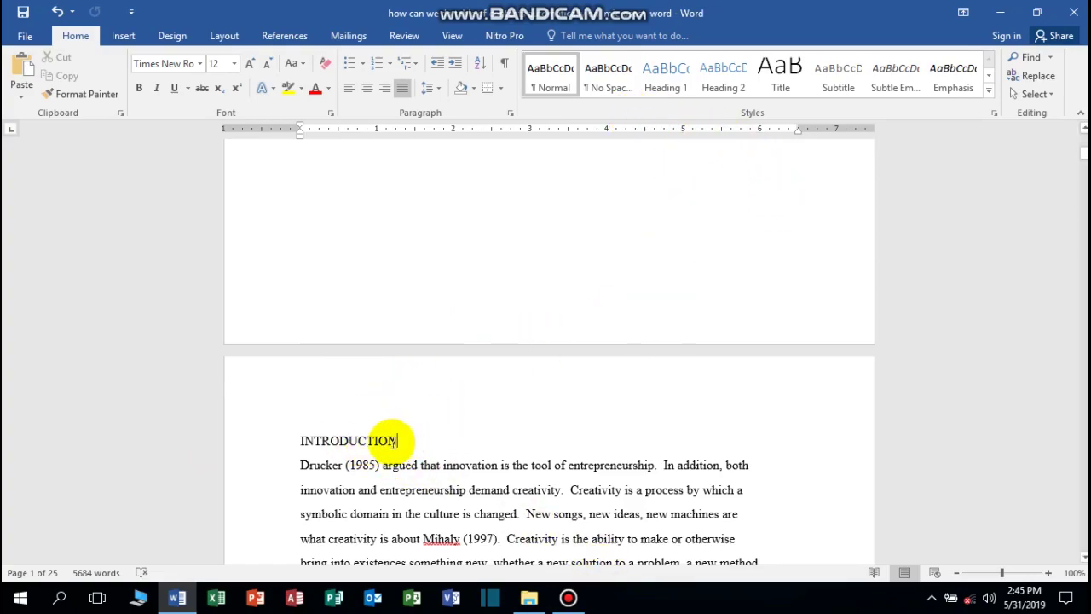
pyautogui.moveTo(394, 440); pyautogui.dragTo(293, 439)
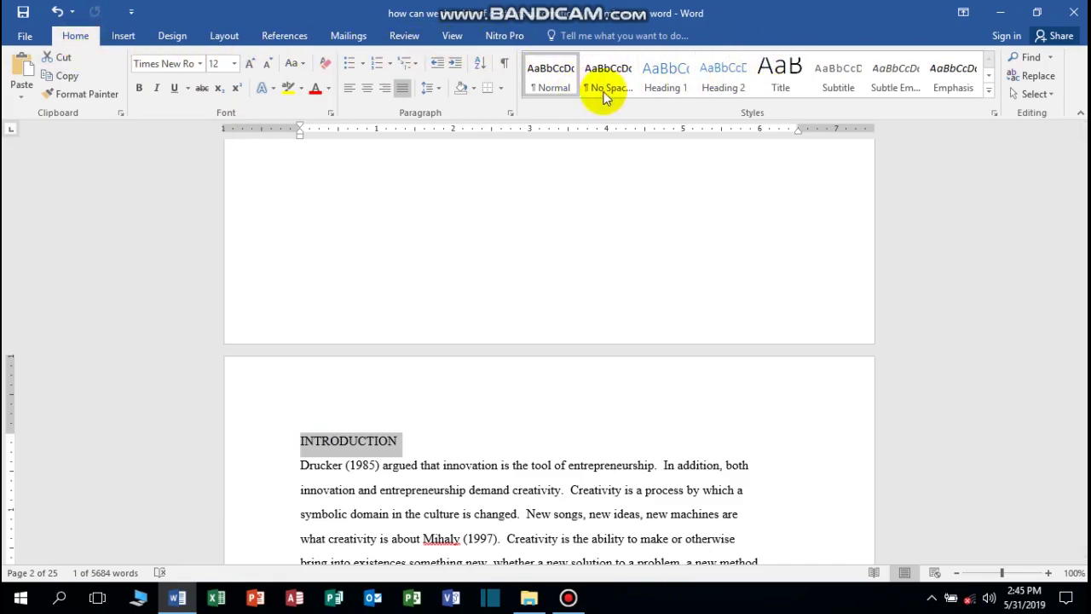
# Style INTRODUCTION as a black Heading 1 and type '1' before it
pyautogui.click(666, 81)
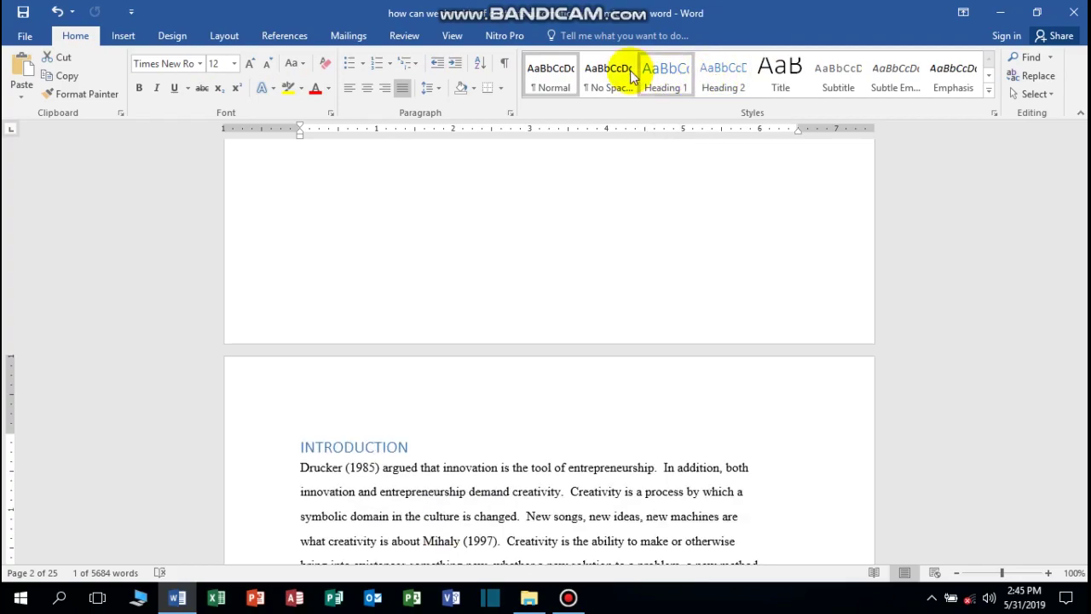
pyautogui.click(673, 85)
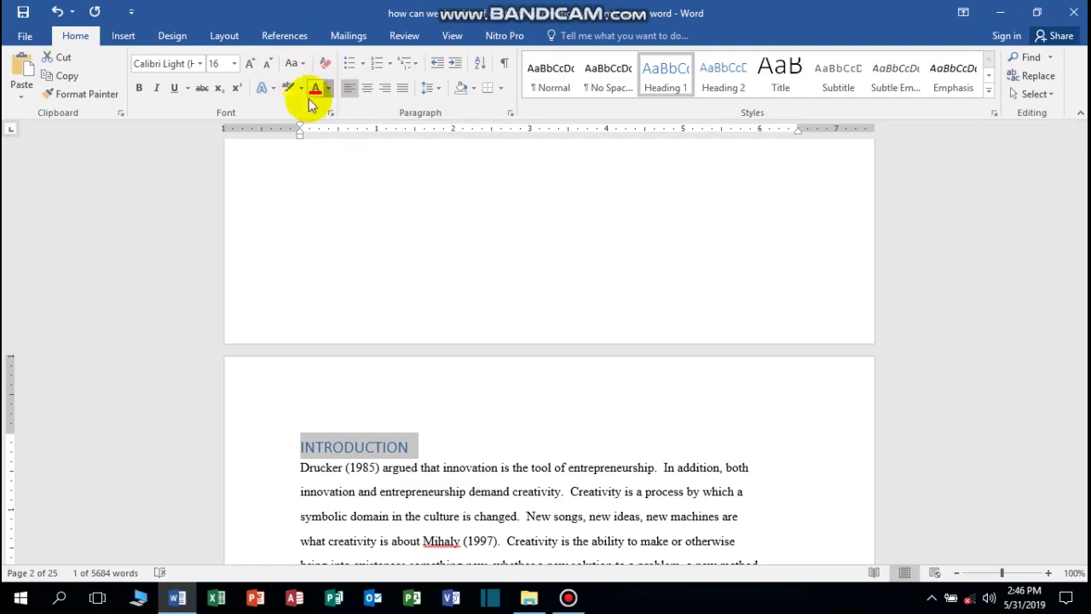
pyautogui.click(329, 88)
pyautogui.click(322, 108)
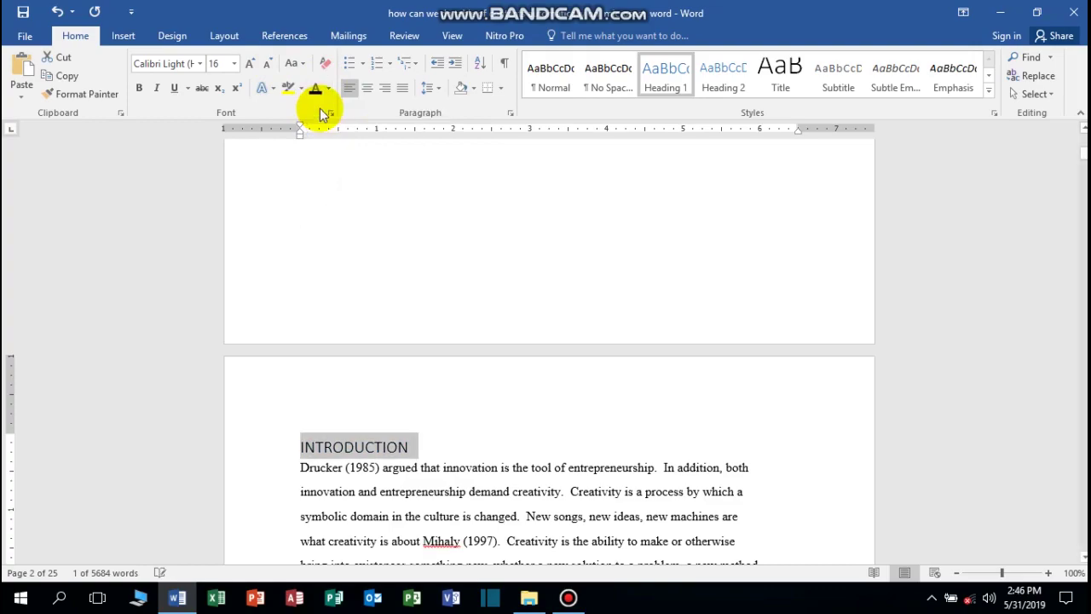
pyautogui.click(302, 448)
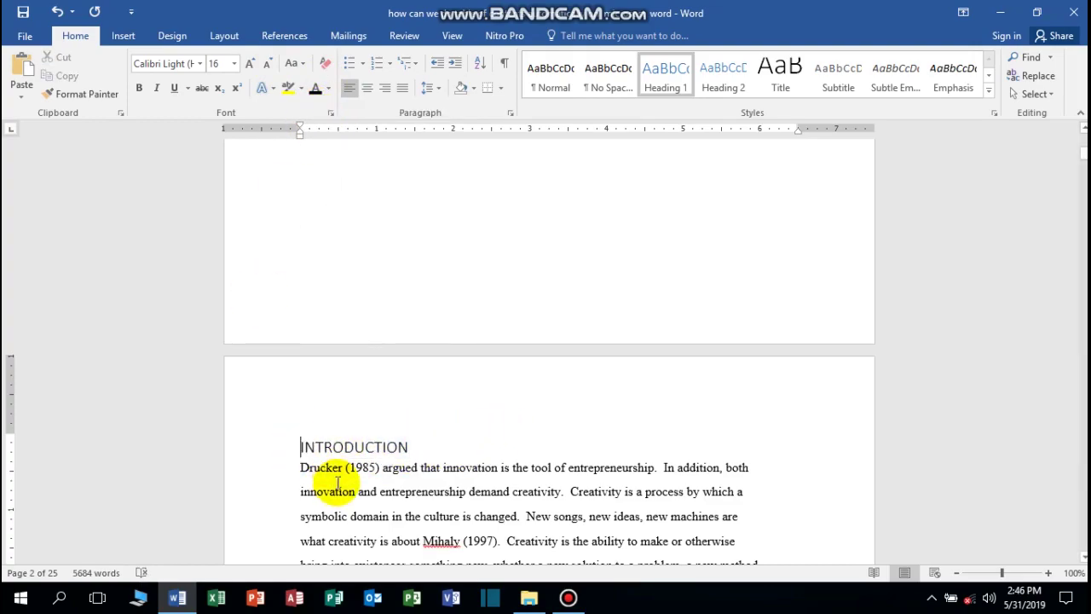
pyautogui.write('1.')
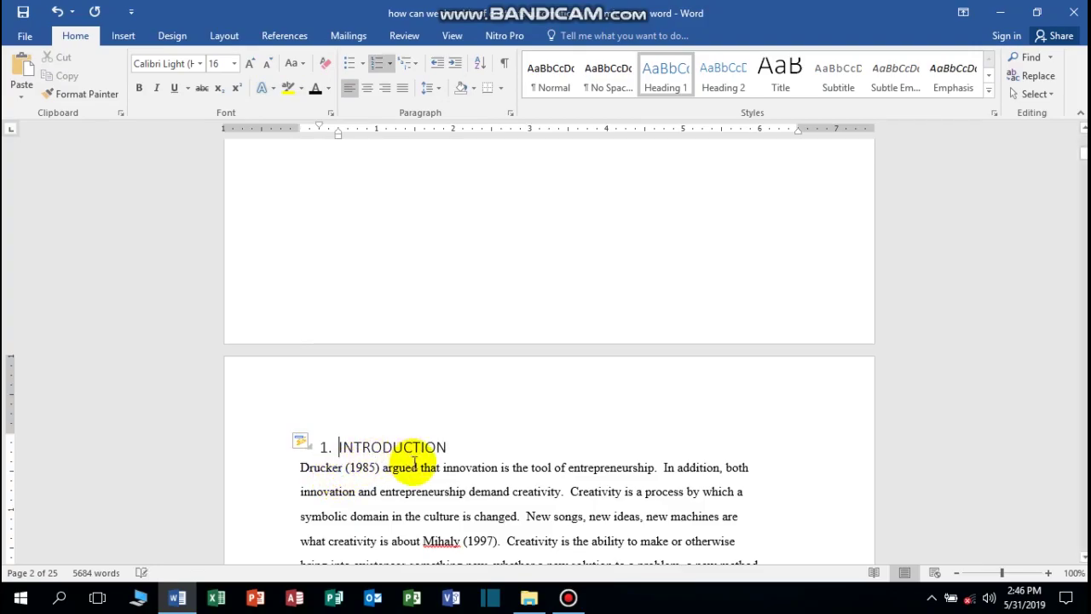
# Select the CREATIVITY heading and apply the Heading 1 style
pyautogui.scroll(-5, 479, 456)
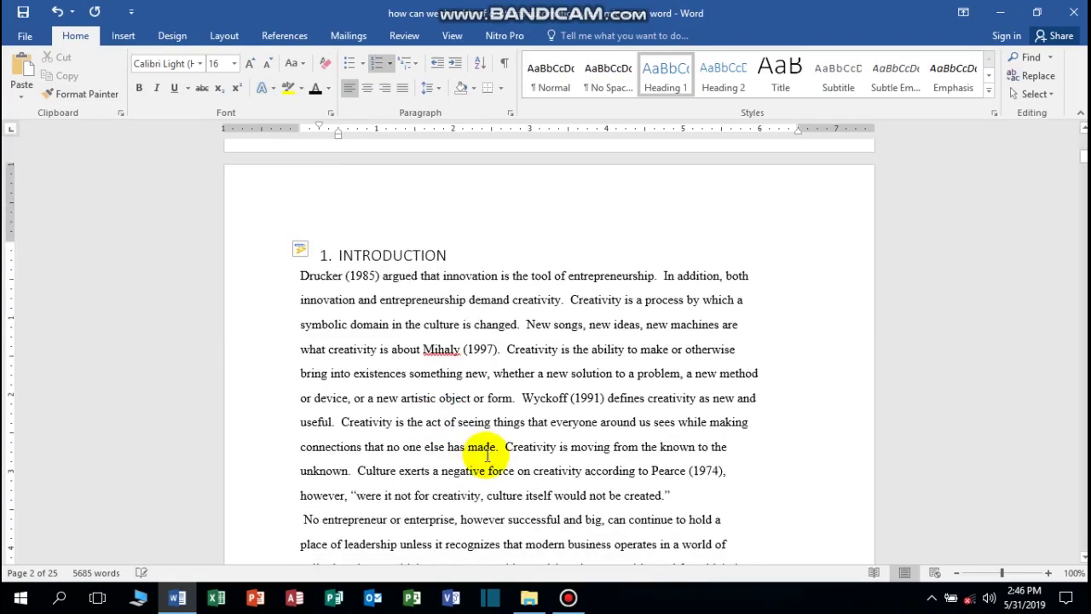
pyautogui.scroll(-3, 479, 456)
pyautogui.scroll(-3, 479, 456)
pyautogui.scroll(-2, 495, 452)
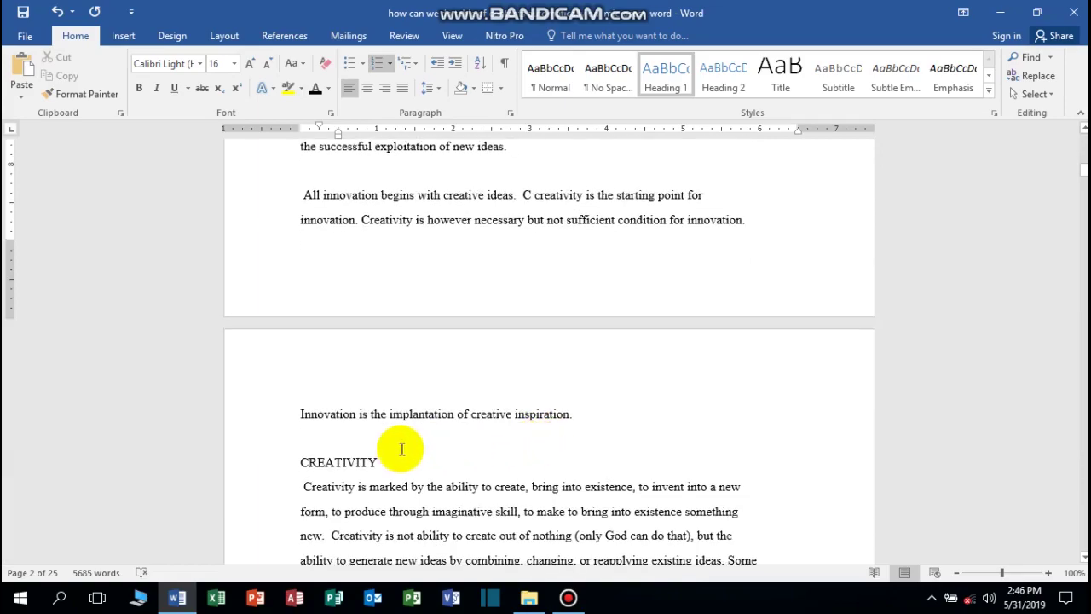
pyautogui.scroll(-2, 504, 449)
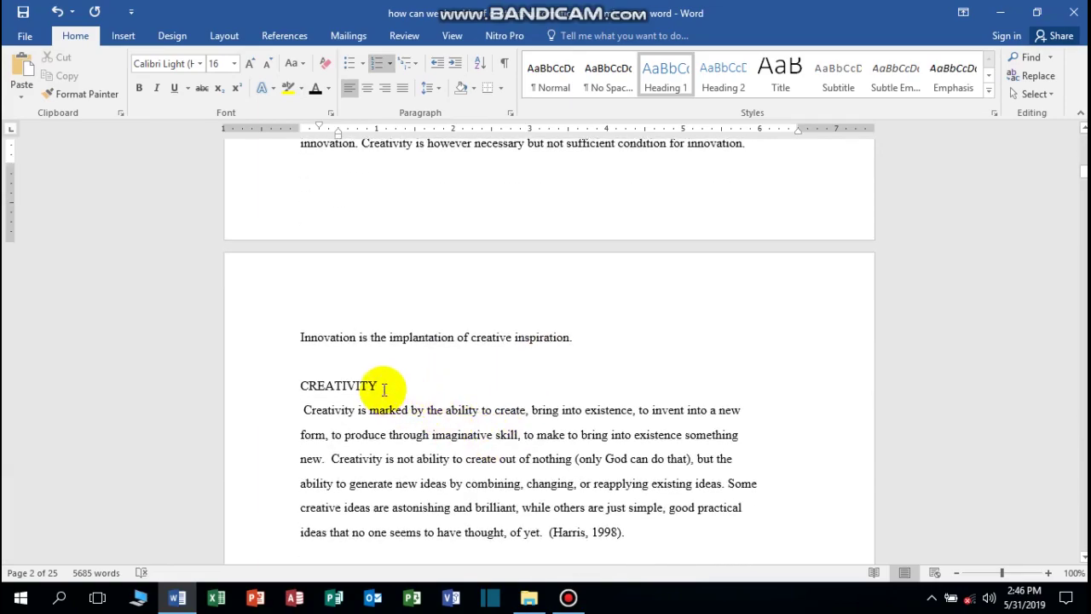
pyautogui.moveTo(377, 385); pyautogui.dragTo(296, 386)
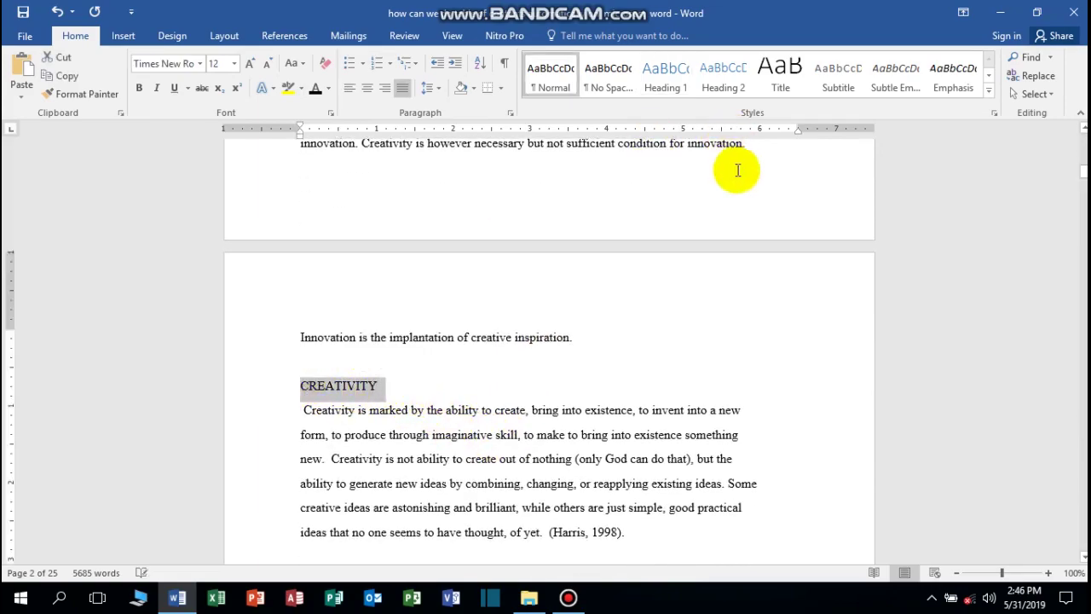
pyautogui.click(667, 81)
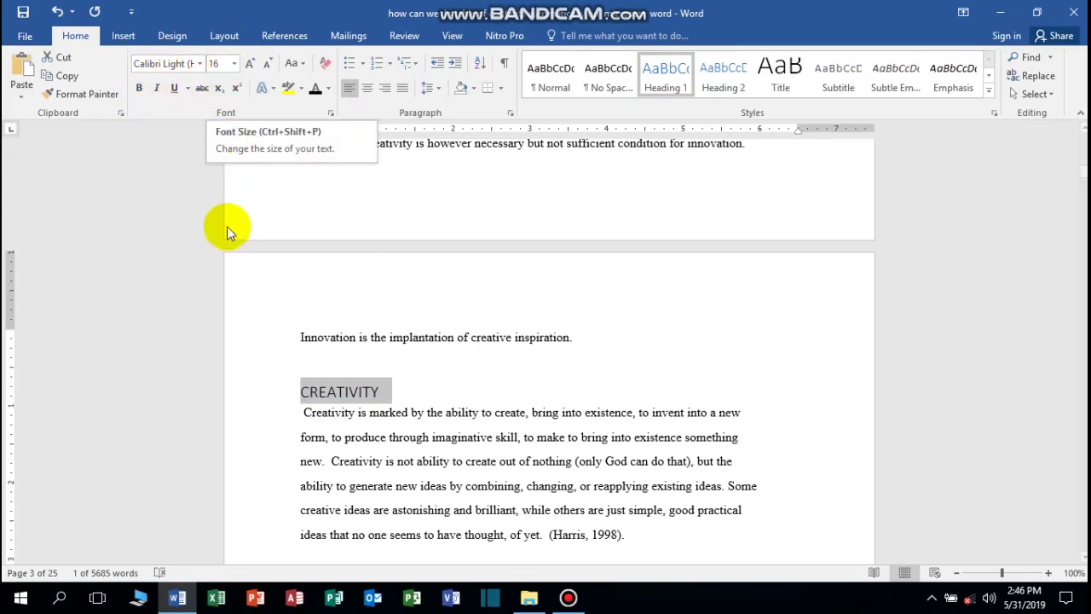
# Set CREATIVITY in Times New Roman and type '2.' before it
pyautogui.click(201, 64)
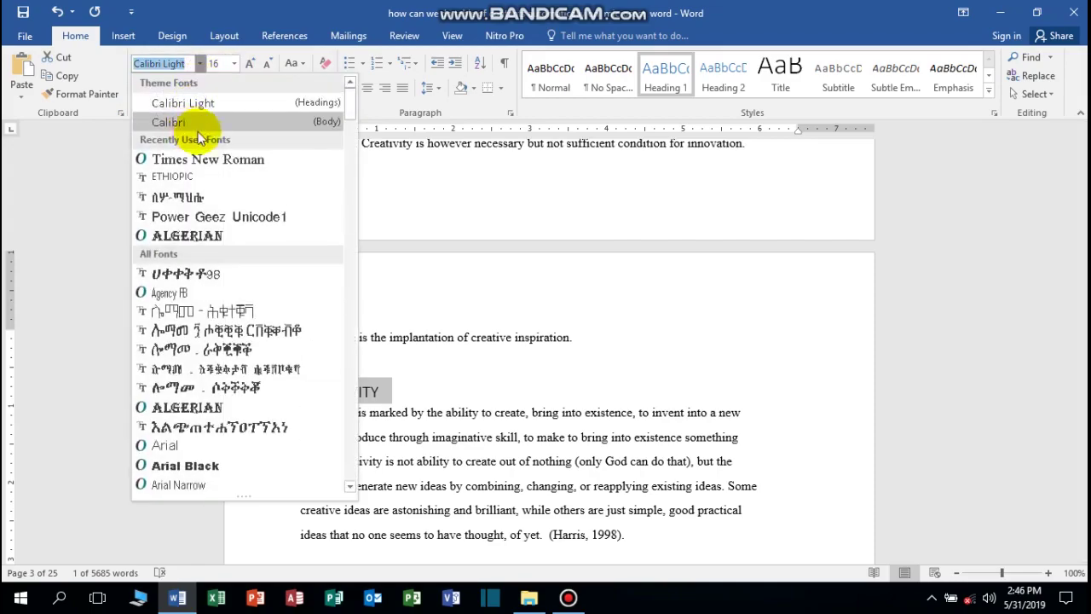
pyautogui.click(273, 162)
pyautogui.scroll(-3, 597, 358)
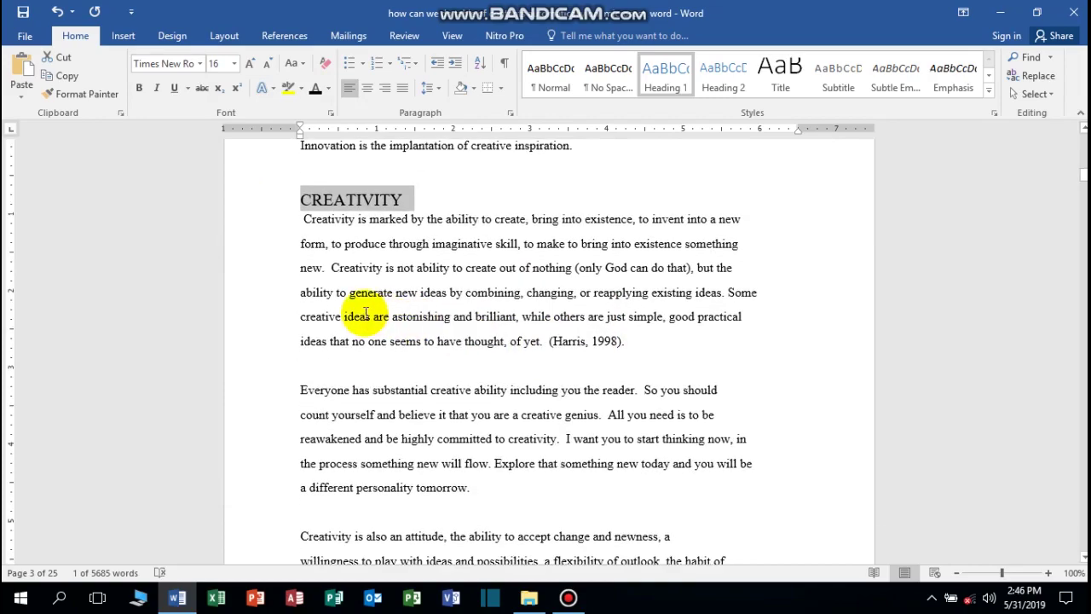
pyautogui.scroll(2, 367, 324)
pyautogui.click(304, 354)
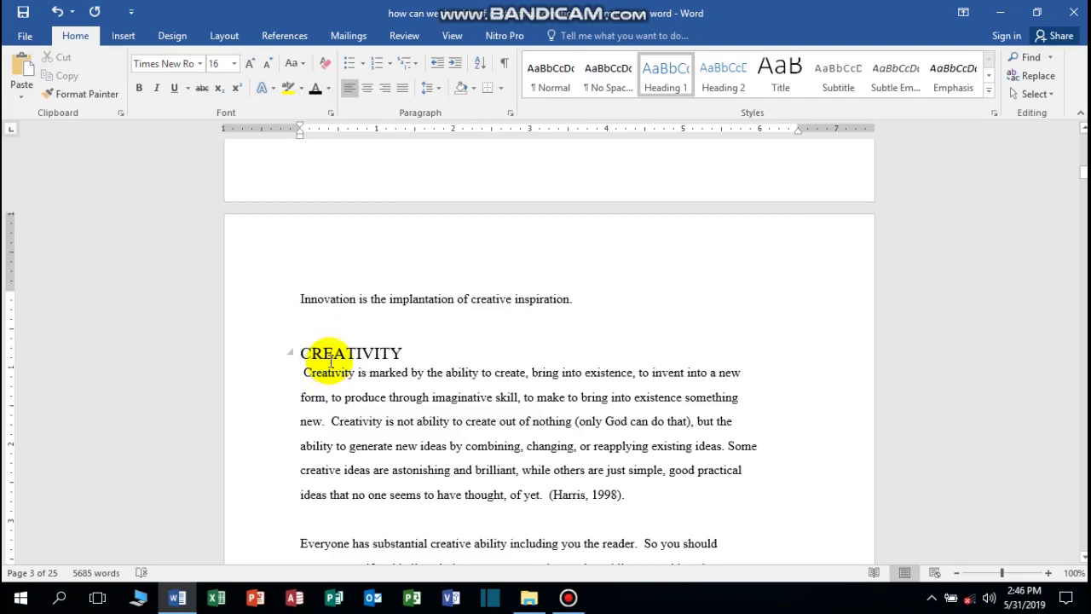
pyautogui.write('2.')
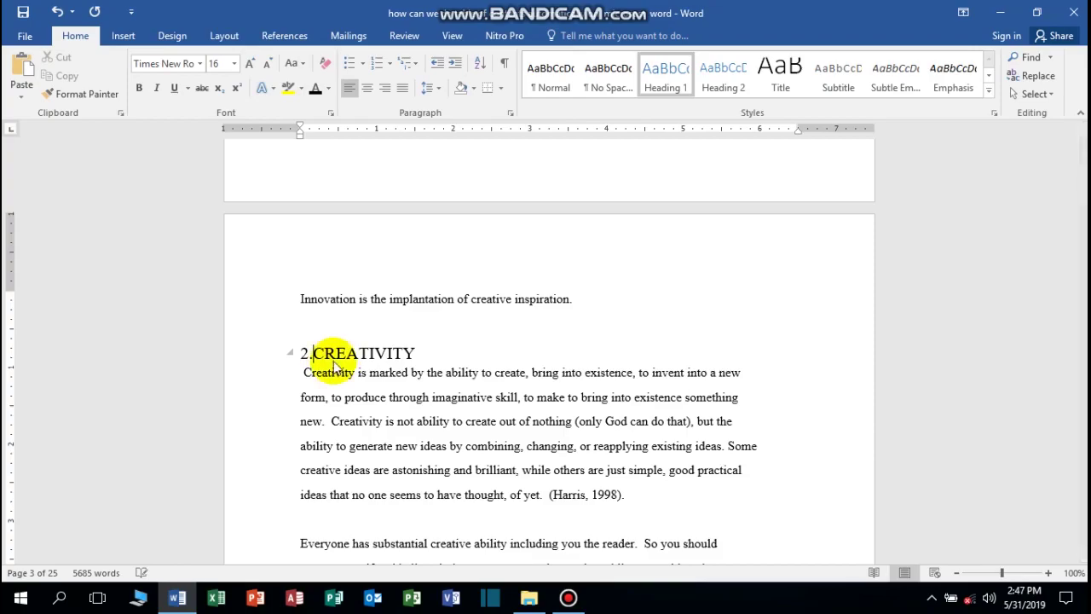
# Apply the Heading 1 style to the CREATIVE THINKING heading
pyautogui.scroll(-3, 499, 341)
pyautogui.scroll(-5, 528, 350)
pyautogui.scroll(-5, 551, 353)
pyautogui.scroll(-4, 552, 353)
pyautogui.scroll(-4, 621, 358)
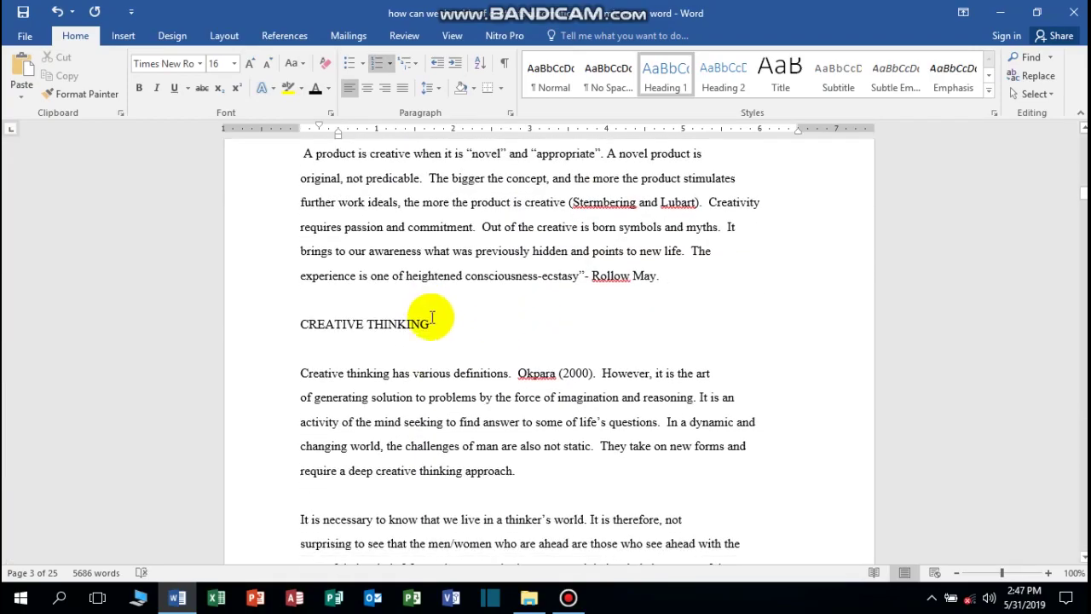
pyautogui.tripleClick(316, 323)
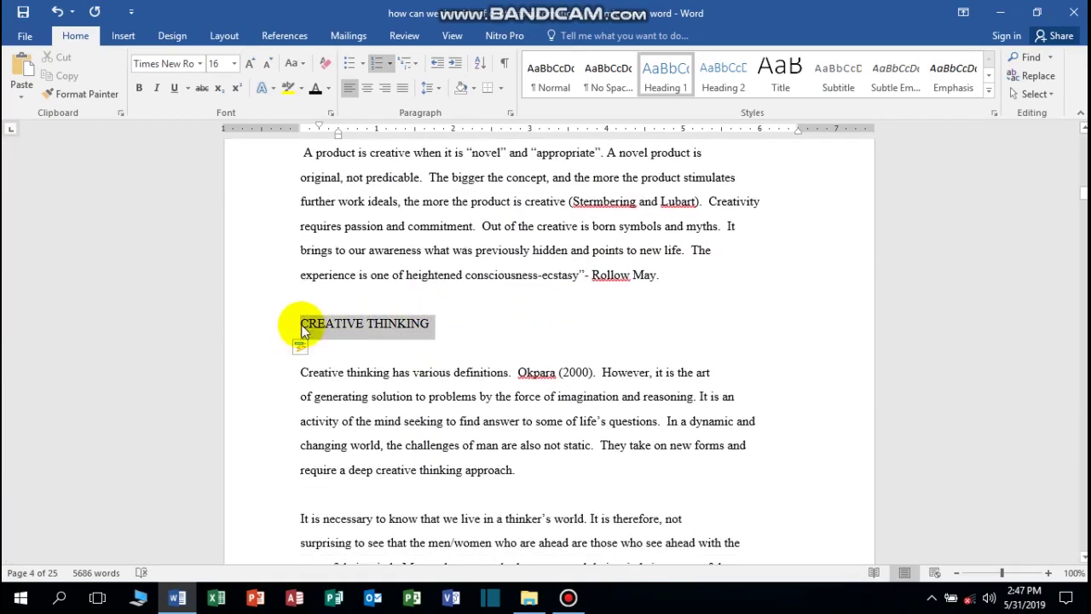
pyautogui.click(666, 77)
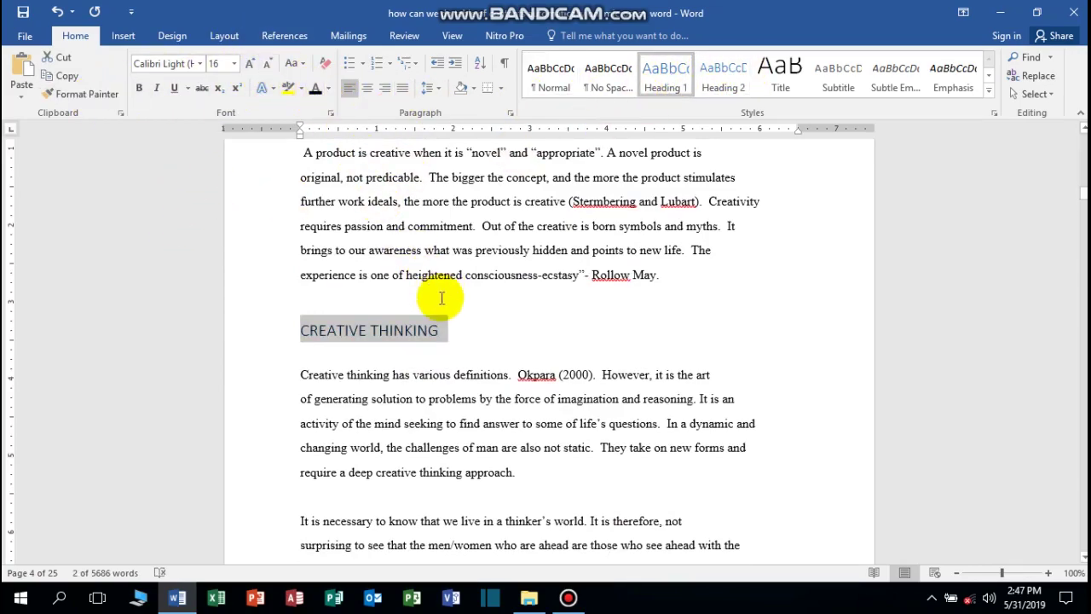
pyautogui.click(386, 362)
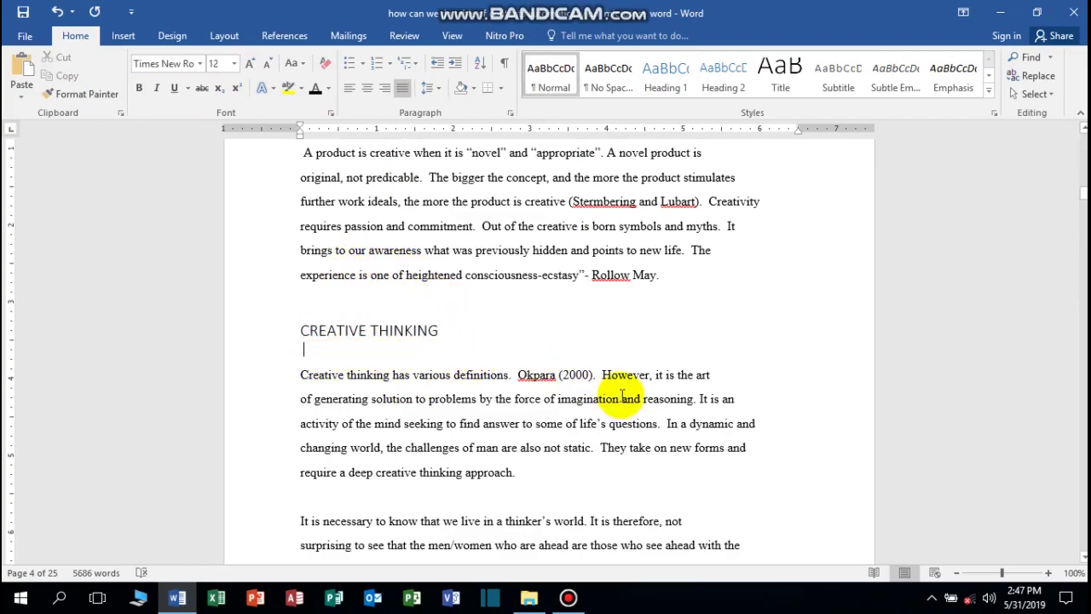
# Make the CREATIVE THINKING and CREATIVITY headings bold
pyautogui.scroll(-3, 588, 349)
pyautogui.scroll(3, 477, 341)
pyautogui.moveTo(441, 332); pyautogui.dragTo(287, 331)
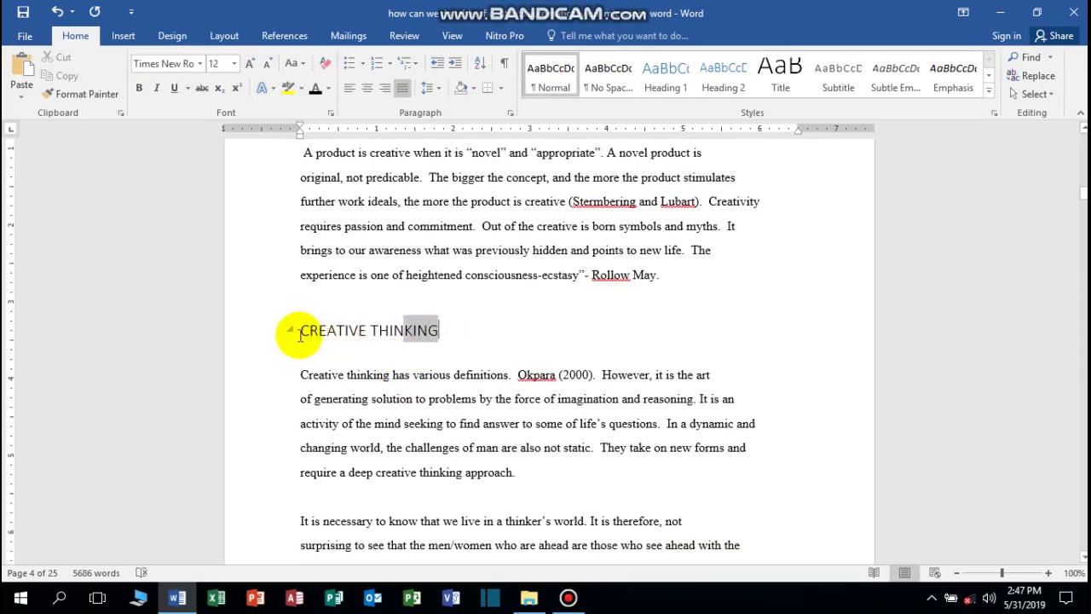
pyautogui.click(138, 87)
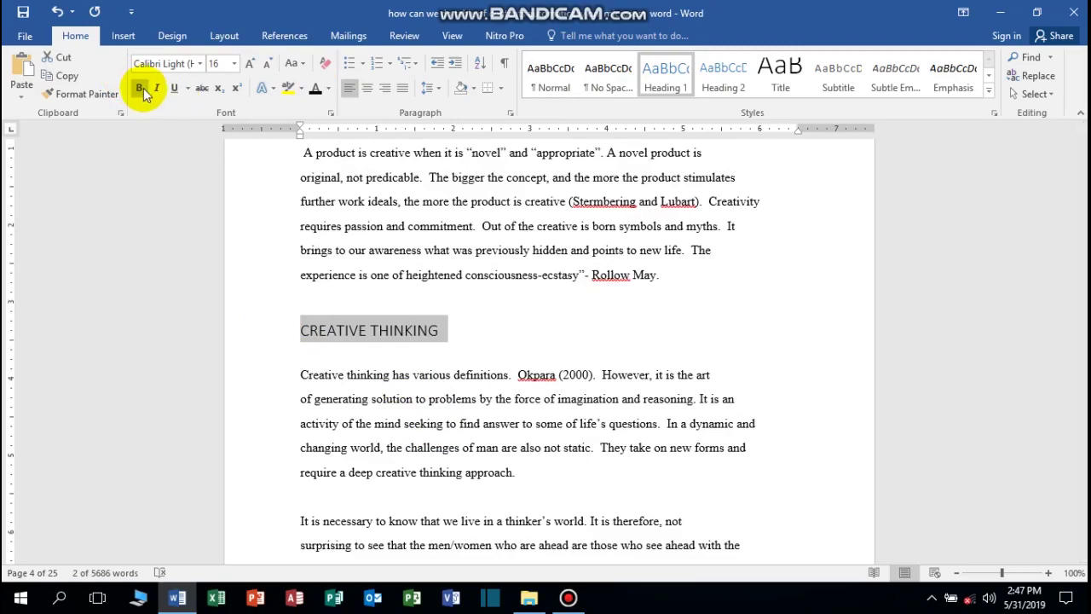
pyautogui.scroll(3, 452, 298)
pyautogui.scroll(1, 460, 308)
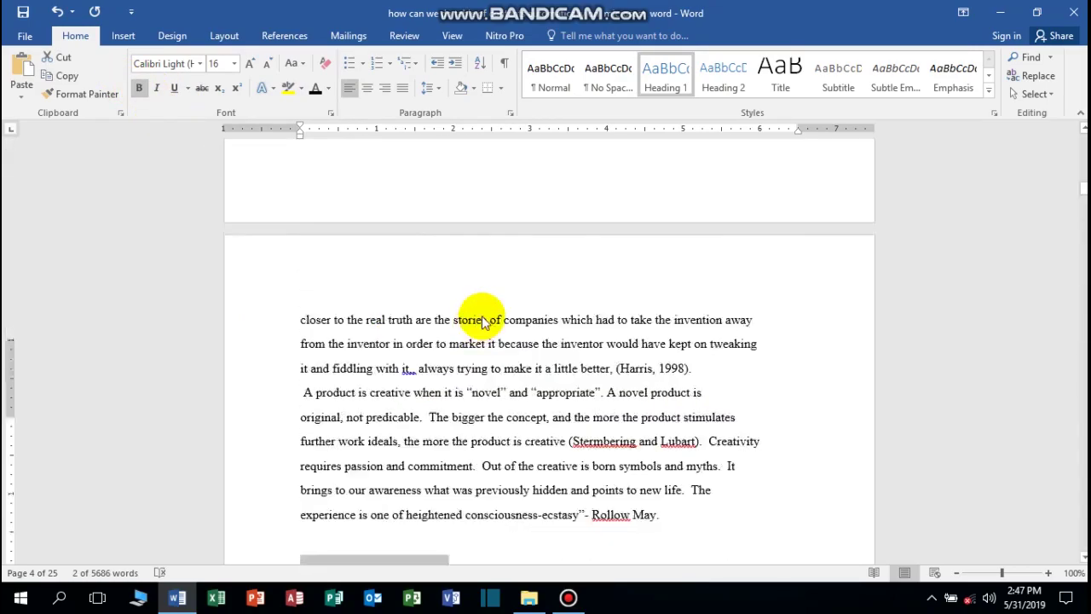
pyautogui.scroll(5, 394, 316)
pyautogui.scroll(5, 469, 401)
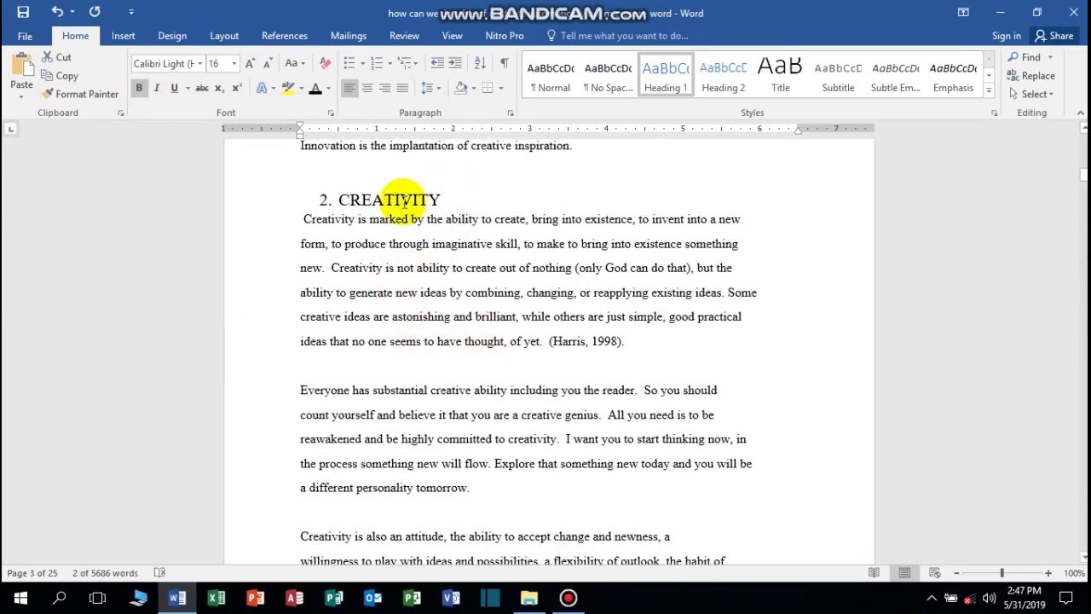
pyautogui.moveTo(444, 202); pyautogui.dragTo(253, 212)
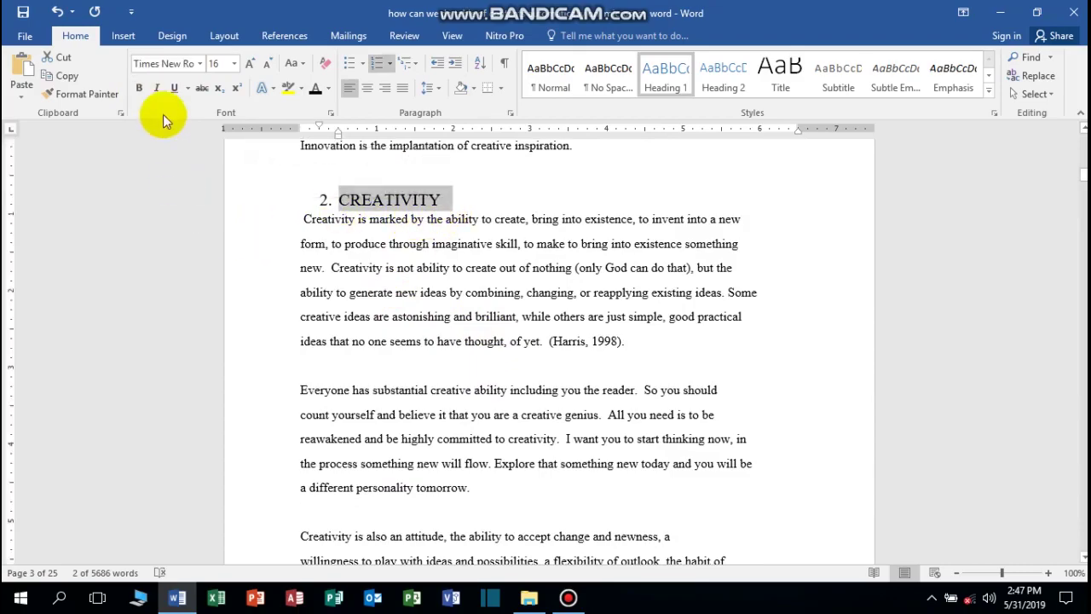
pyautogui.click(142, 89)
# Number CREATIVE THINKING as section 3 by typing a period at its start
pyautogui.scroll(-3, 620, 378)
pyautogui.scroll(-5, 619, 377)
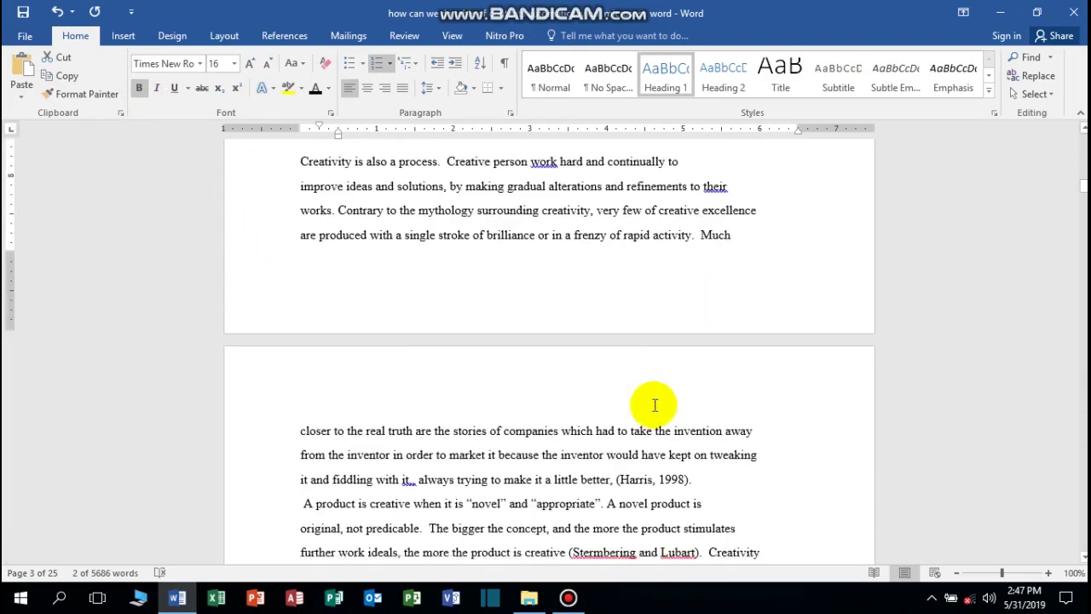
pyautogui.scroll(-3, 650, 401)
pyautogui.scroll(-2, 463, 455)
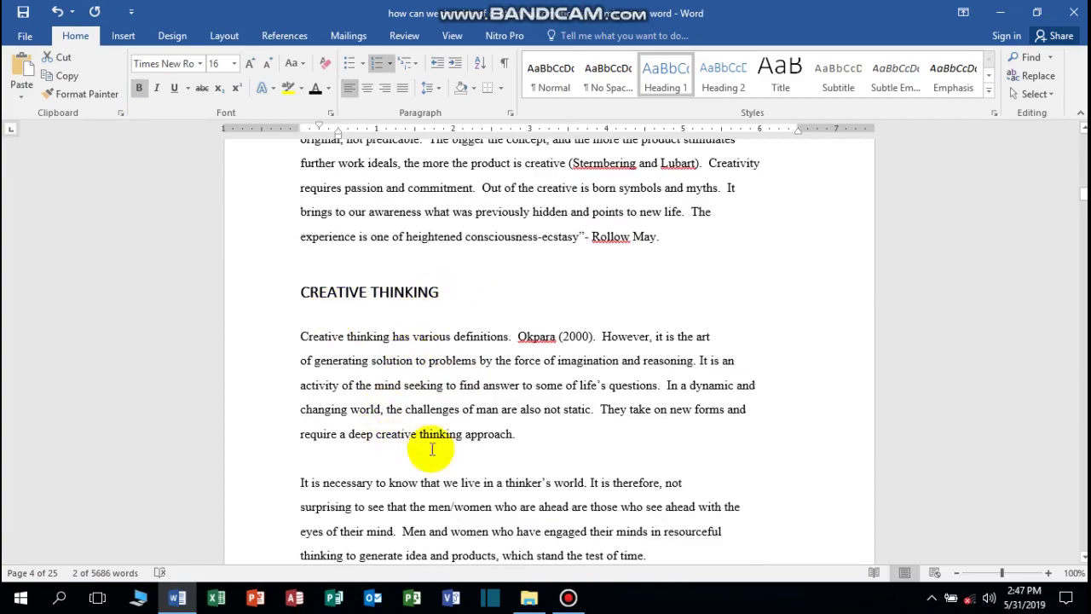
pyautogui.scroll(-5, 460, 431)
pyautogui.scroll(-2, 473, 411)
pyautogui.scroll(2, 426, 414)
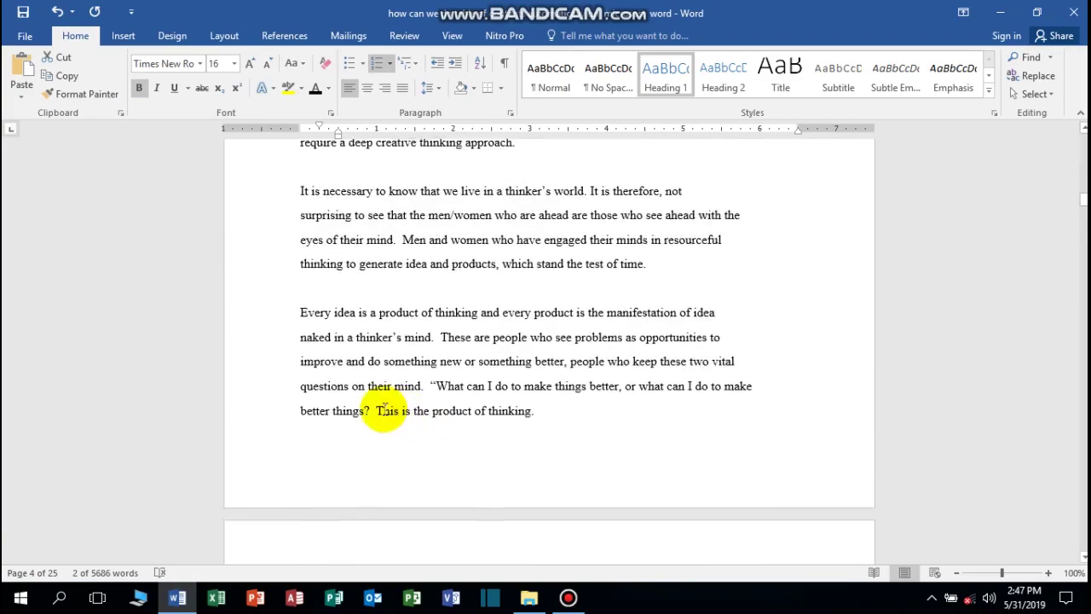
pyautogui.scroll(5, 387, 405)
pyautogui.scroll(2, 341, 435)
pyautogui.click(301, 484)
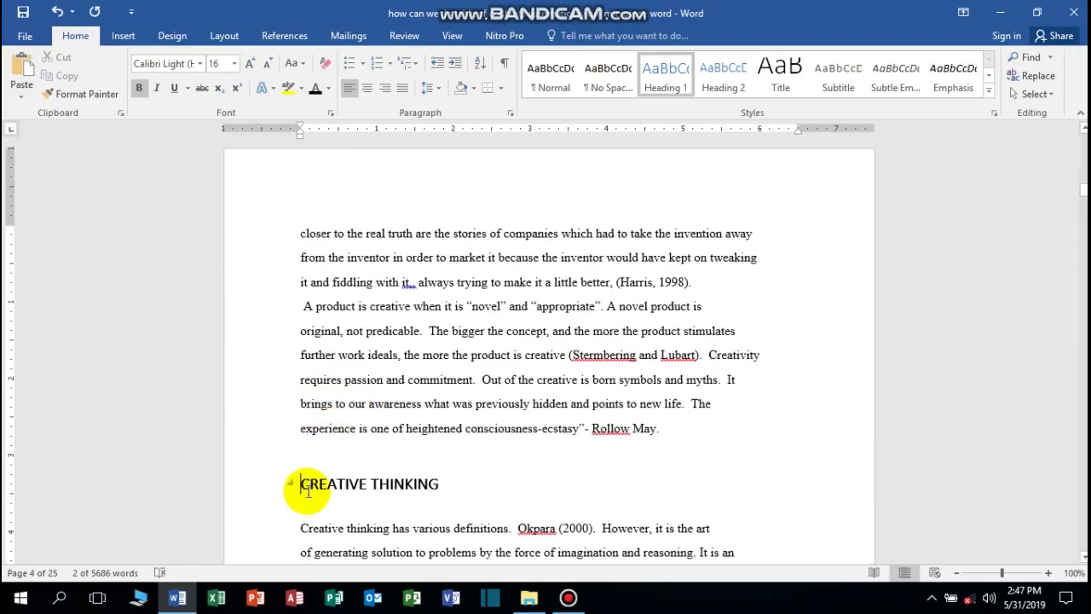
pyautogui.write('3.')
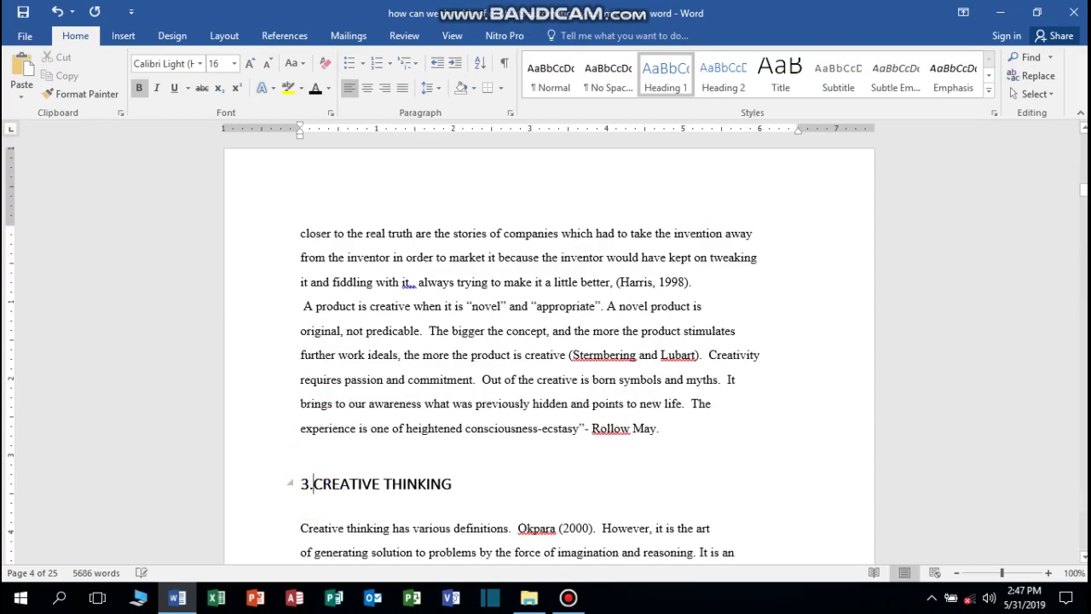
pyautogui.scroll(-3, 443, 426)
pyautogui.scroll(-4, 749, 450)
pyautogui.scroll(-3, 524, 437)
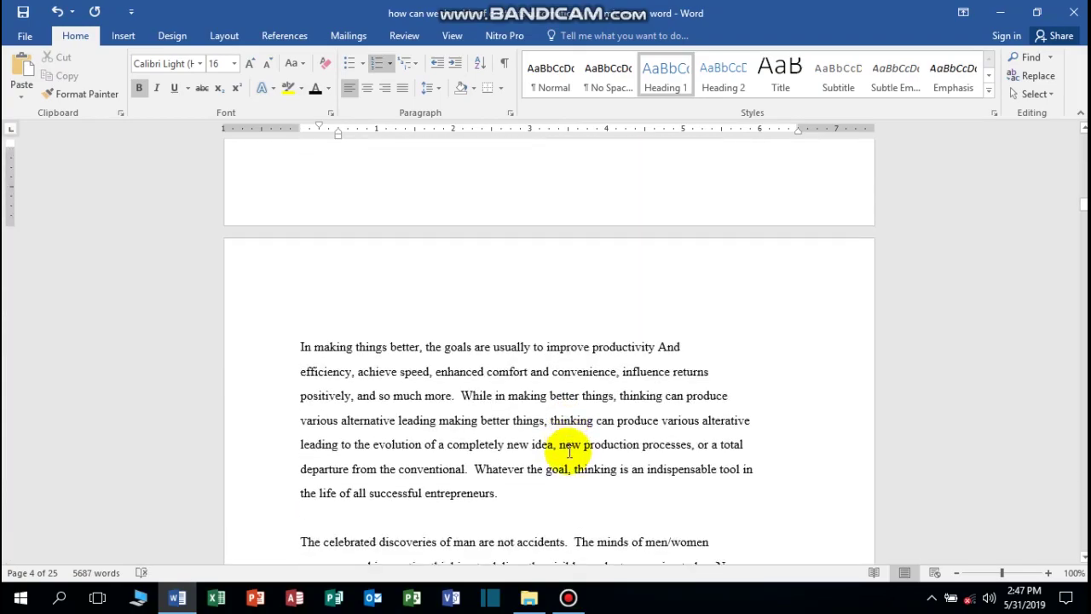
pyautogui.scroll(-7, 628, 446)
pyautogui.scroll(-7, 451, 443)
pyautogui.scroll(-2, 548, 429)
pyautogui.scroll(-5, 580, 441)
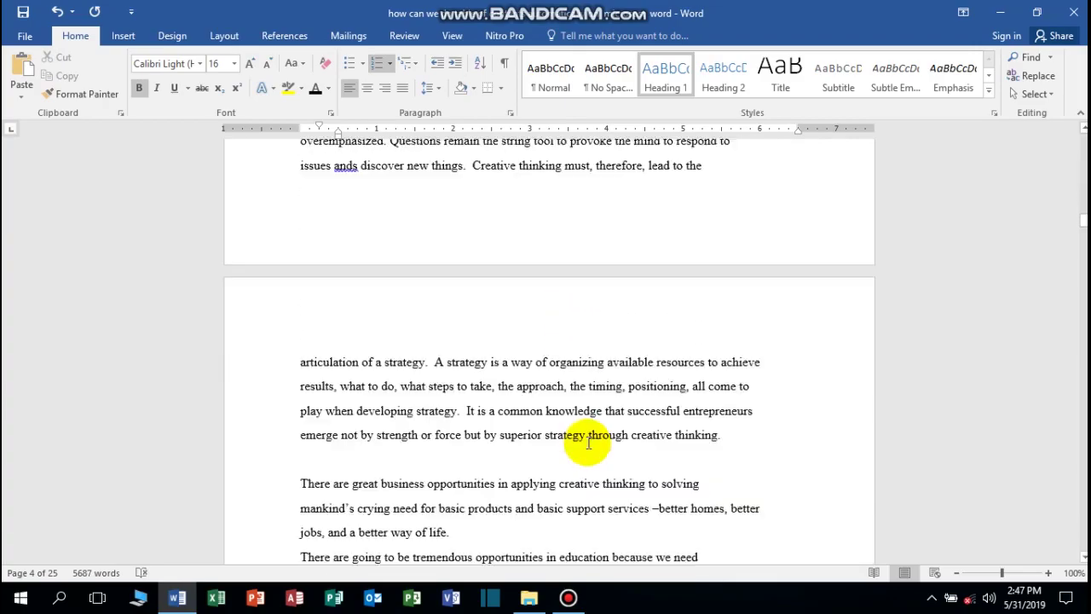
pyautogui.scroll(-5, 588, 443)
pyautogui.scroll(-3, 528, 409)
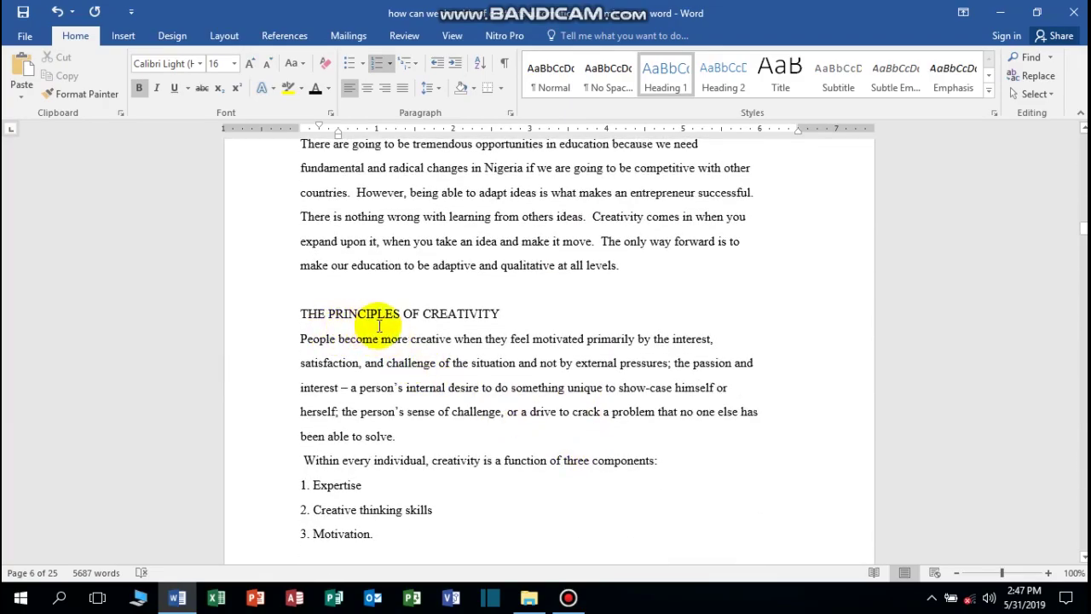
# Make THE PRINCIPLES OF CREATIVITY a bold, black Heading 1
pyautogui.moveTo(483, 317); pyautogui.dragTo(332, 317)
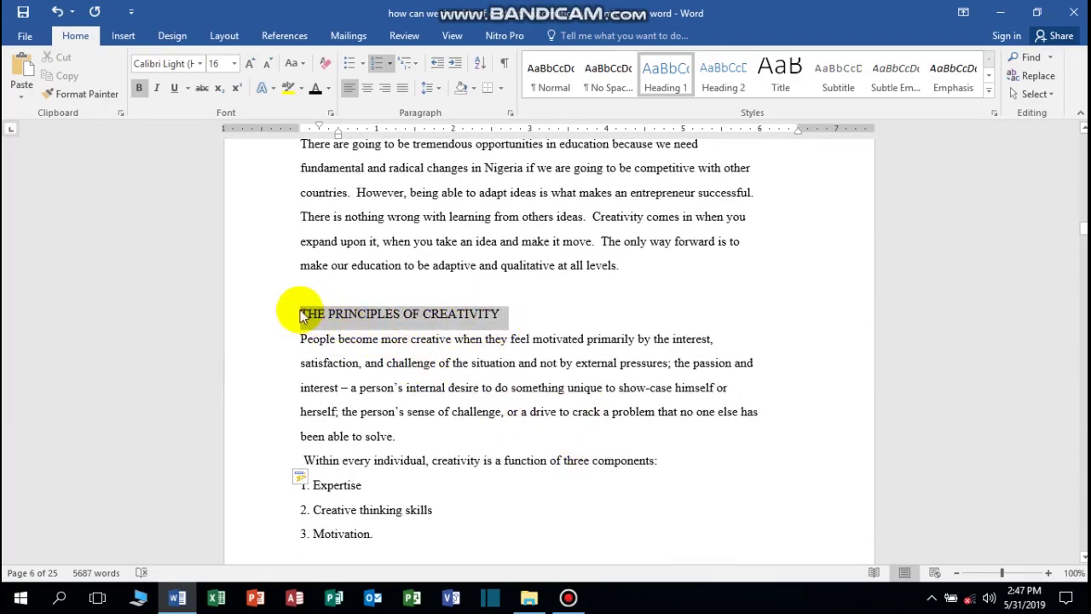
pyautogui.click(664, 83)
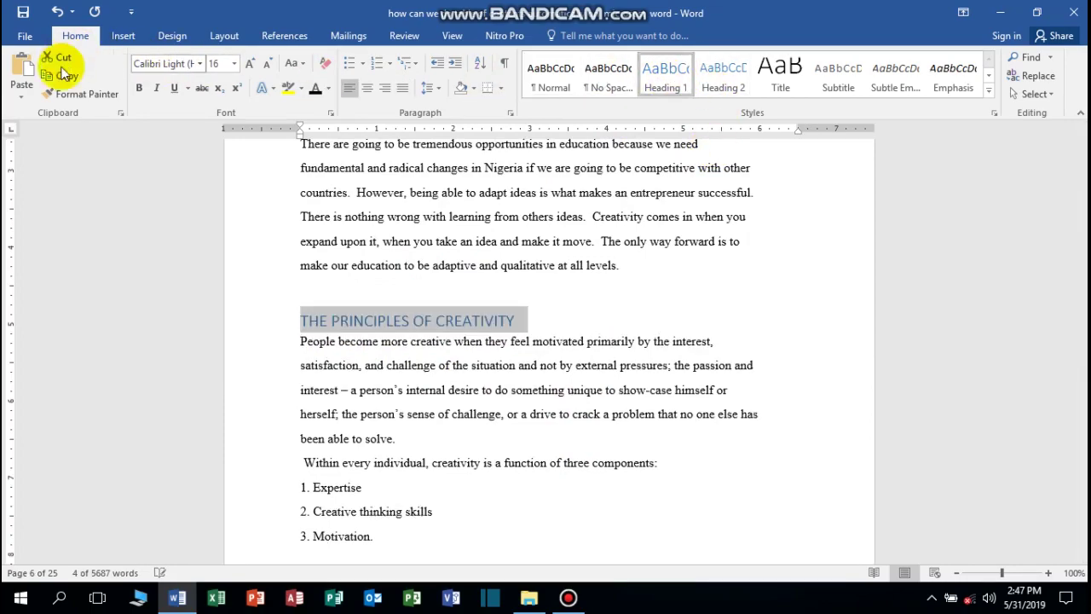
pyautogui.click(141, 88)
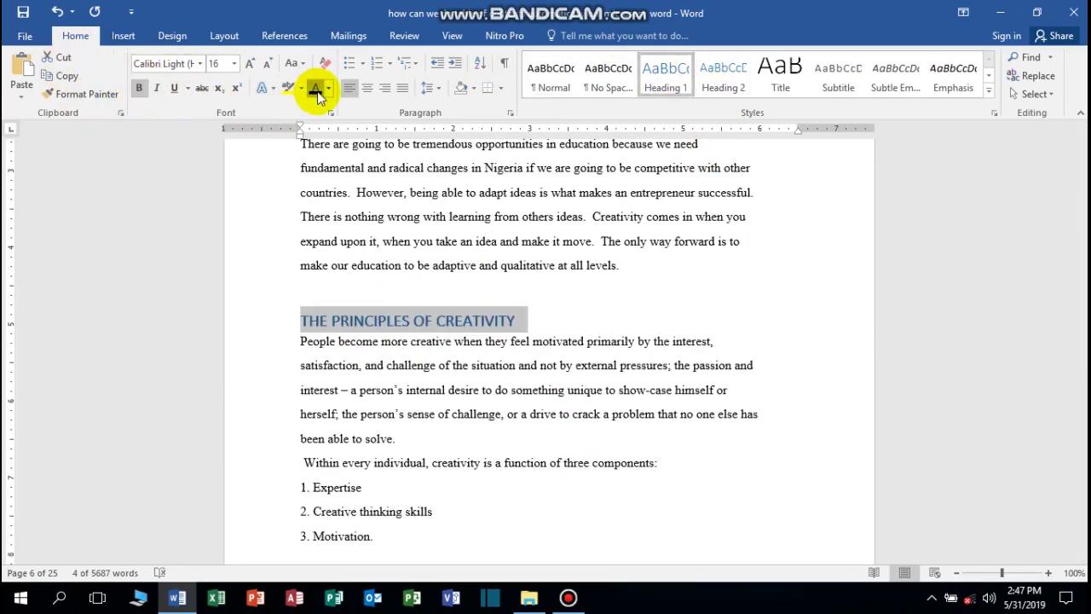
pyautogui.click(315, 90)
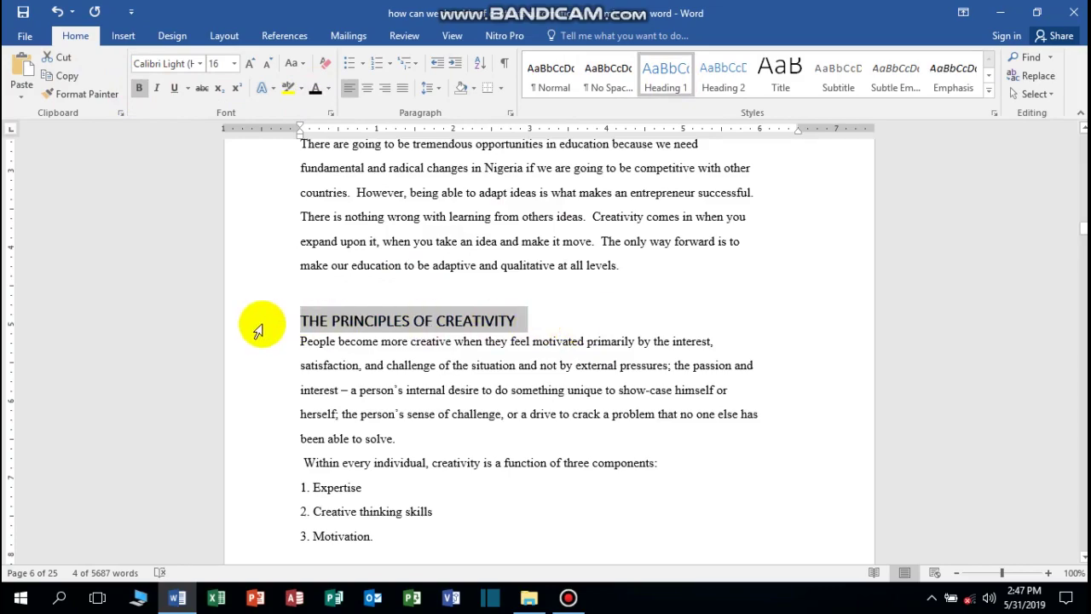
pyautogui.click(302, 324)
pyautogui.write('4.')
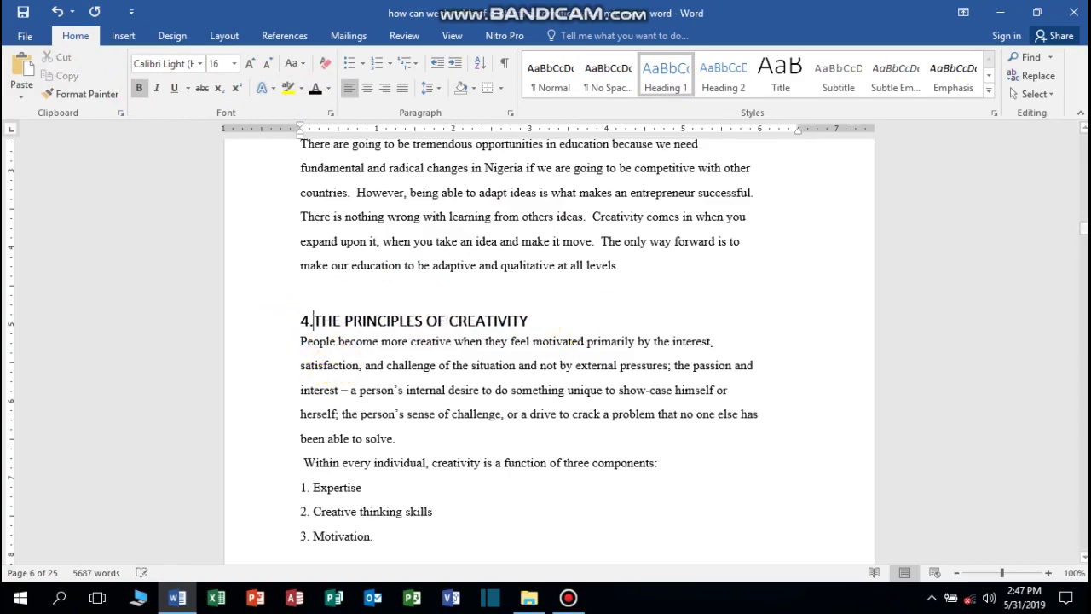
# Check the heading's section 4 numbering and cancel the accidental Alt key tips
pyautogui.scroll(-10, 299, 334)
pyautogui.scroll(-8, 511, 336)
pyautogui.scroll(3, 342, 334)
pyautogui.press('alt')
pyautogui.scroll(5, 342, 334)
pyautogui.scroll(3, 273, 261)
pyautogui.scroll(2, 269, 385)
pyautogui.scroll(-4, 414, 273)
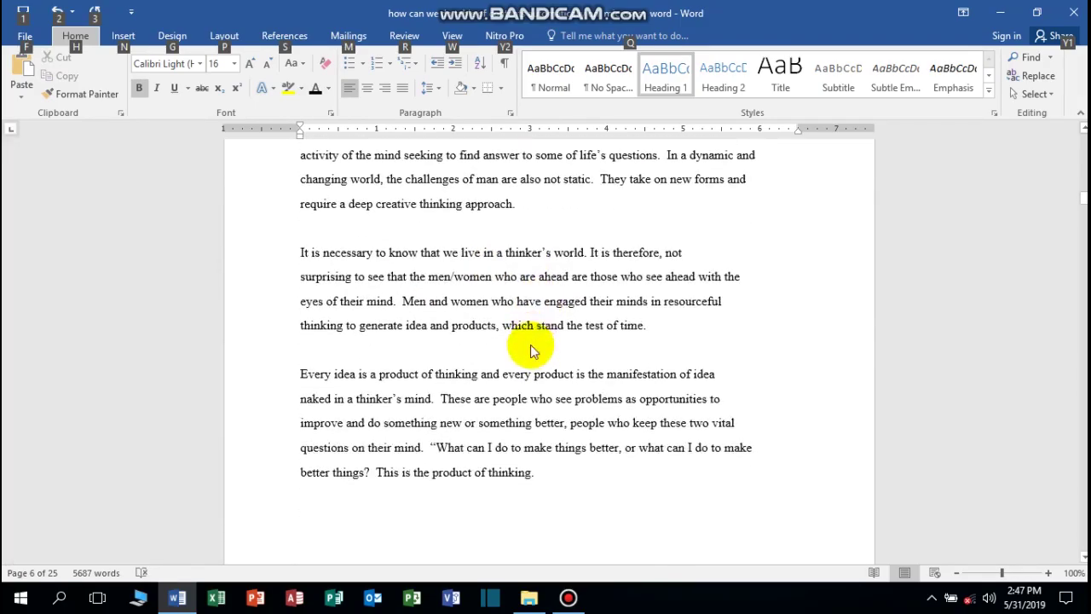
pyautogui.scroll(-5, 530, 351)
pyautogui.scroll(-5, 512, 324)
pyautogui.scroll(-5, 397, 377)
pyautogui.scroll(-5, 474, 287)
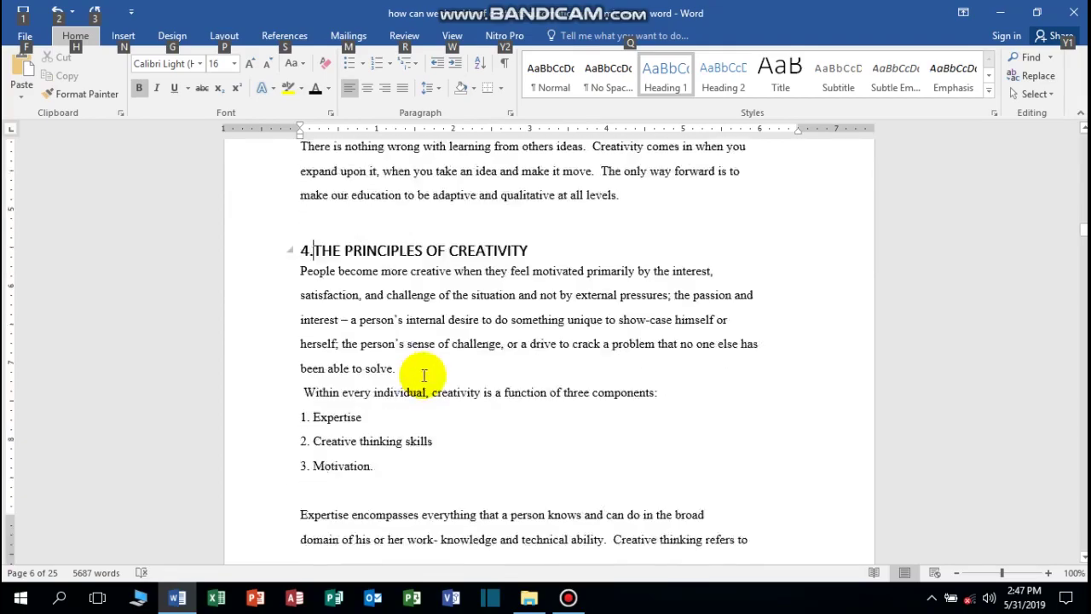
pyautogui.scroll(-1, 423, 375)
pyautogui.press('Escape')
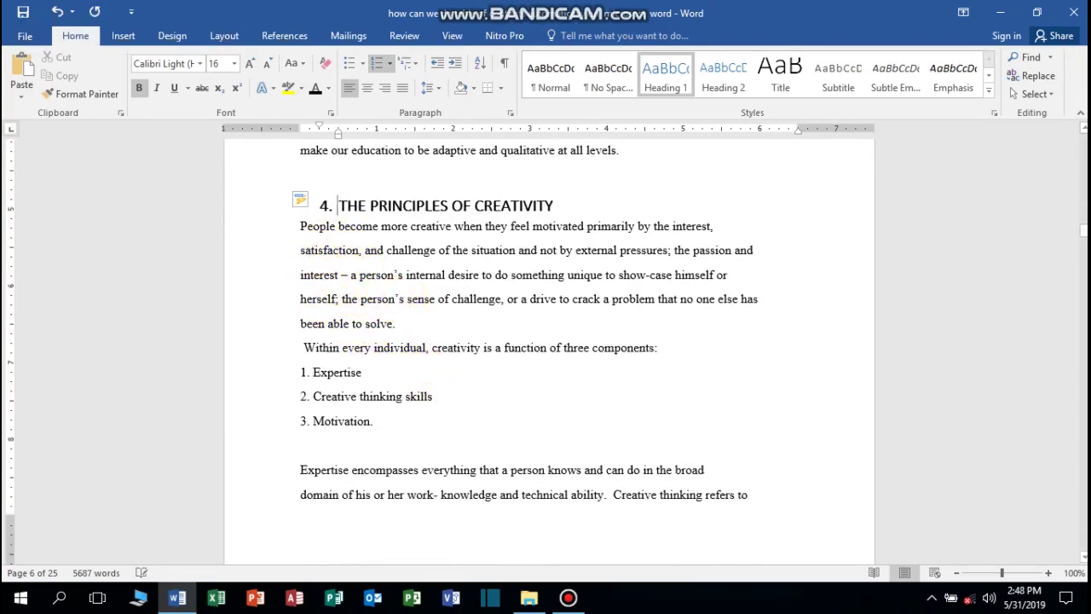
# Make the INNOVATION heading a bold, black Heading 1
pyautogui.scroll(-4, 434, 315)
pyautogui.scroll(-4, 426, 336)
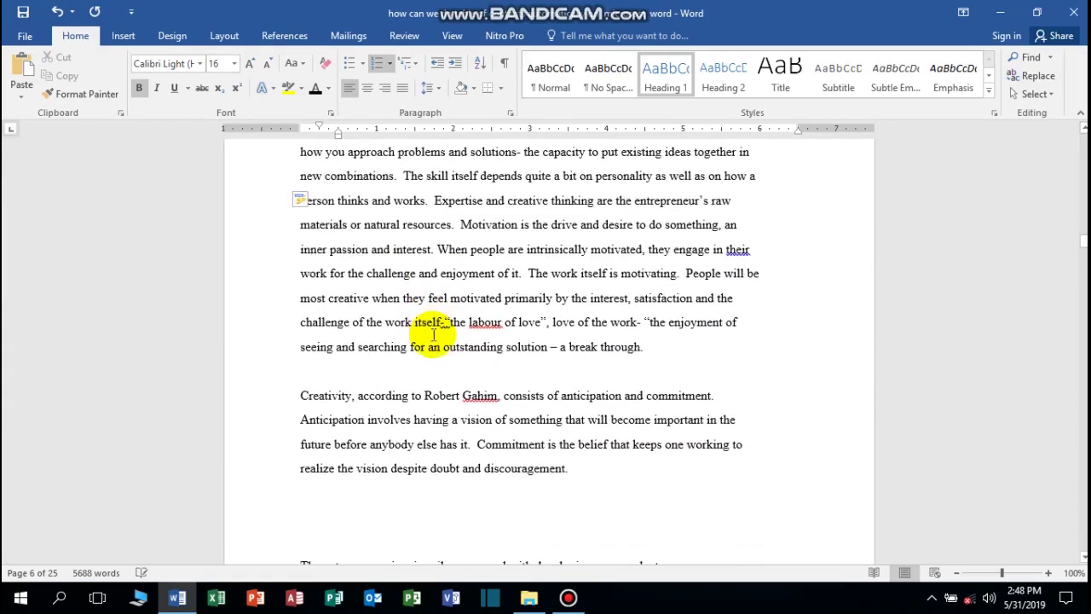
pyautogui.scroll(-4, 430, 336)
pyautogui.scroll(-4, 435, 335)
pyautogui.scroll(-3, 433, 333)
pyautogui.scroll(-4, 433, 334)
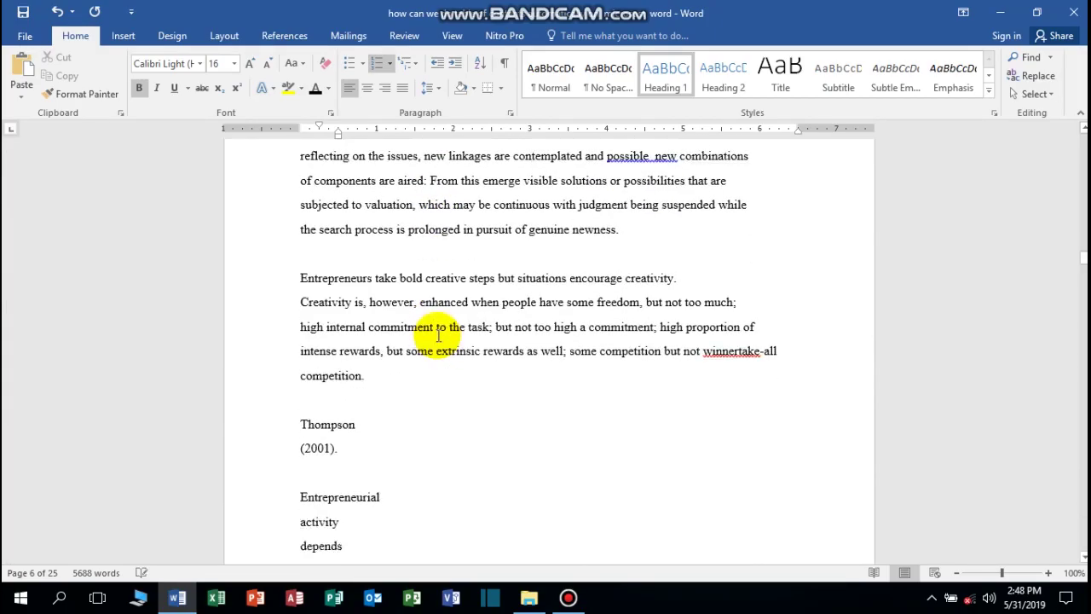
pyautogui.scroll(-2, 419, 351)
pyautogui.scroll(-4, 415, 353)
pyautogui.scroll(-3, 413, 351)
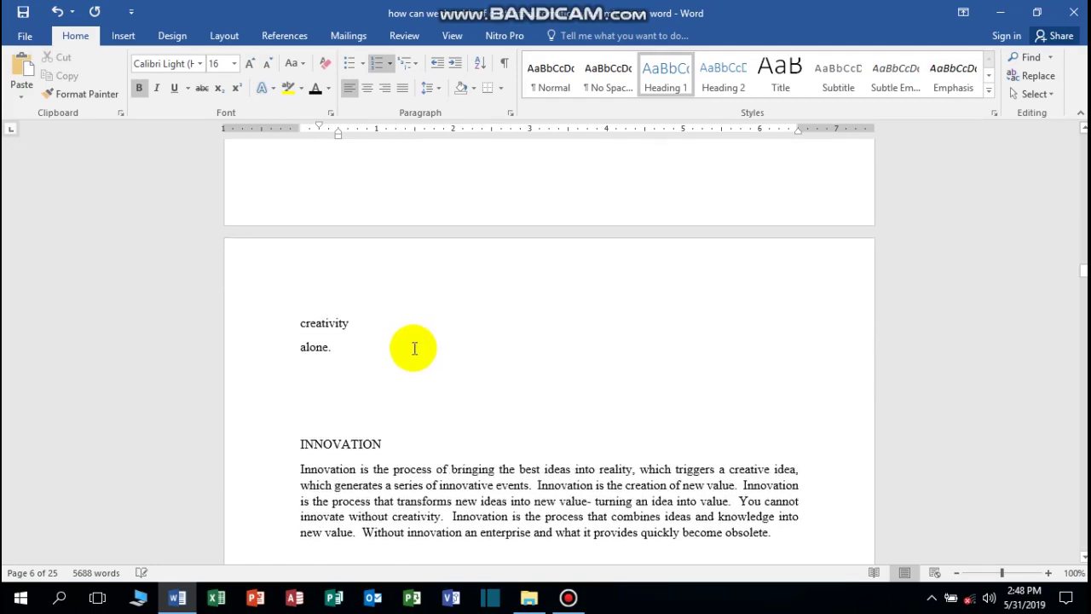
pyautogui.scroll(-3, 414, 345)
pyautogui.moveTo(388, 258); pyautogui.dragTo(266, 260)
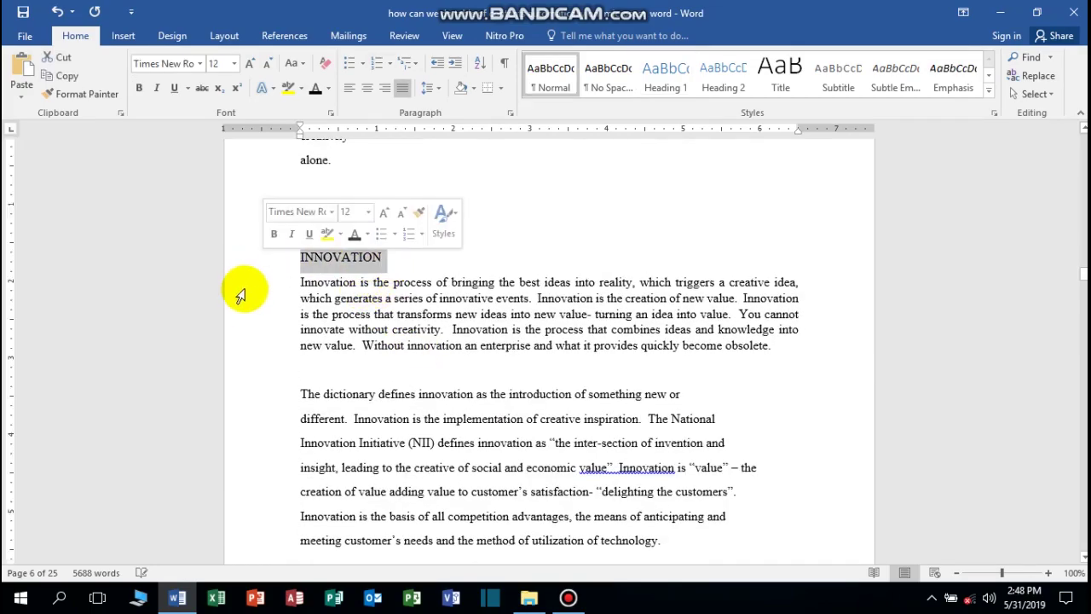
pyautogui.click(665, 75)
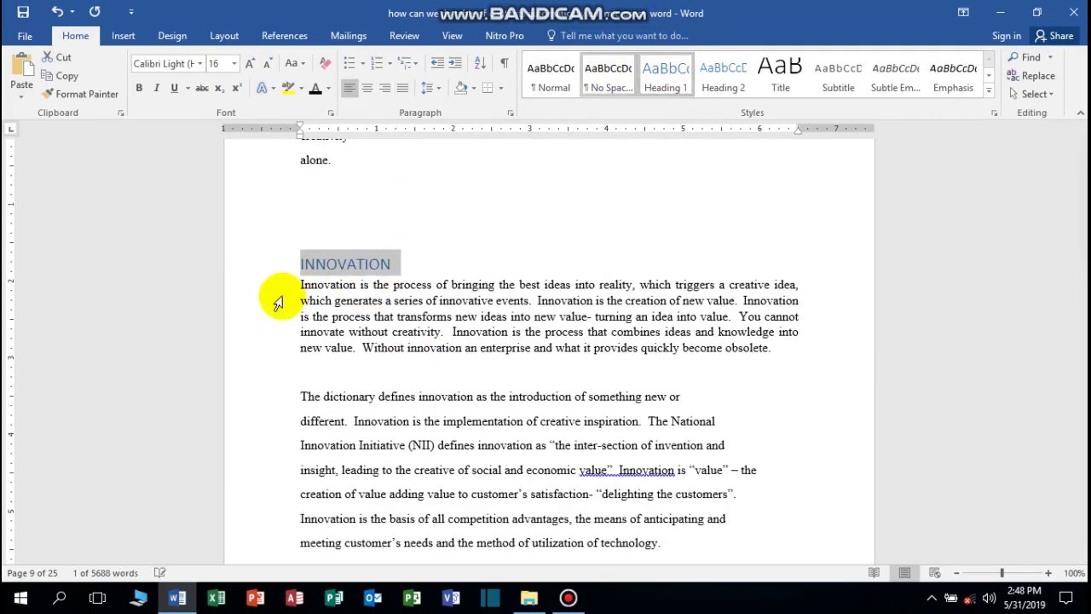
pyautogui.click(317, 91)
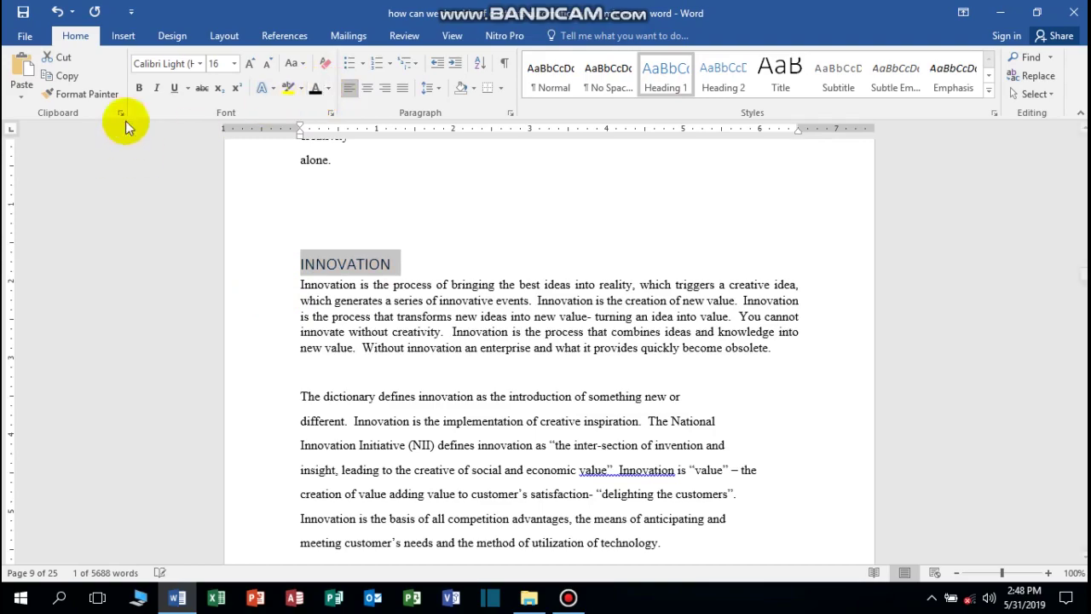
pyautogui.click(142, 87)
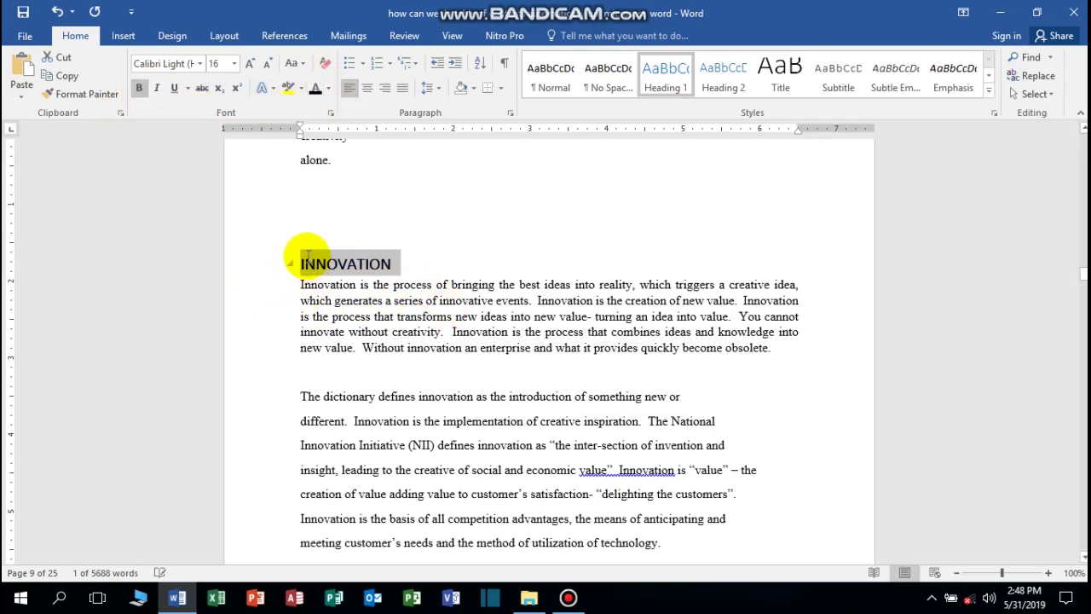
pyautogui.click(302, 262)
pyautogui.write('5.')
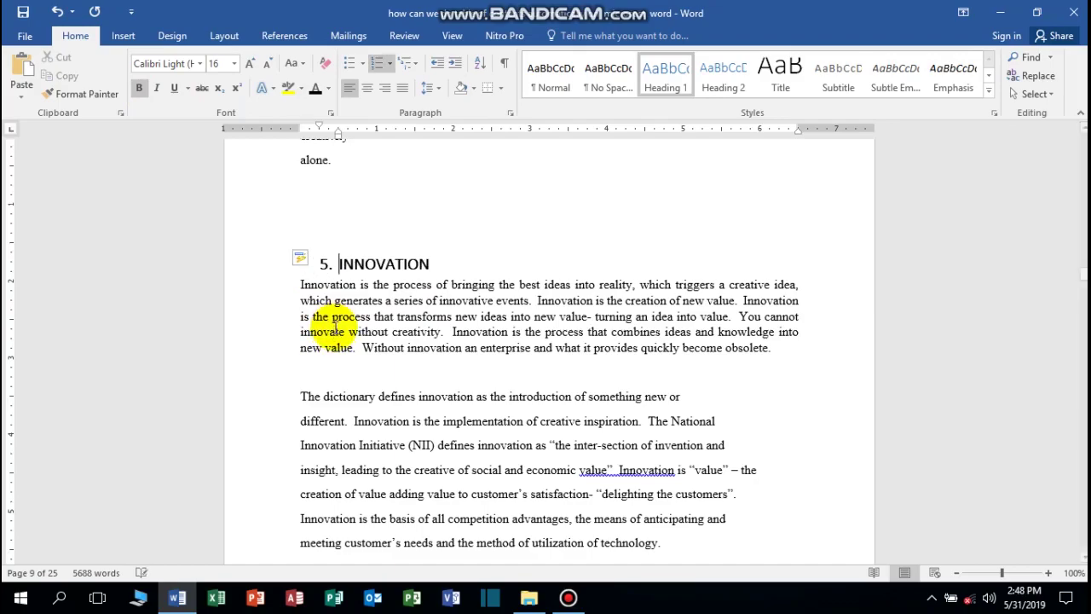
# Make THE ENTREPRENEUR AND ENTREPRENEURSHIP a bold black Heading 1 numbered 6
pyautogui.scroll(-5, 500, 462)
pyautogui.scroll(-8, 499, 346)
pyautogui.scroll(-5, 501, 342)
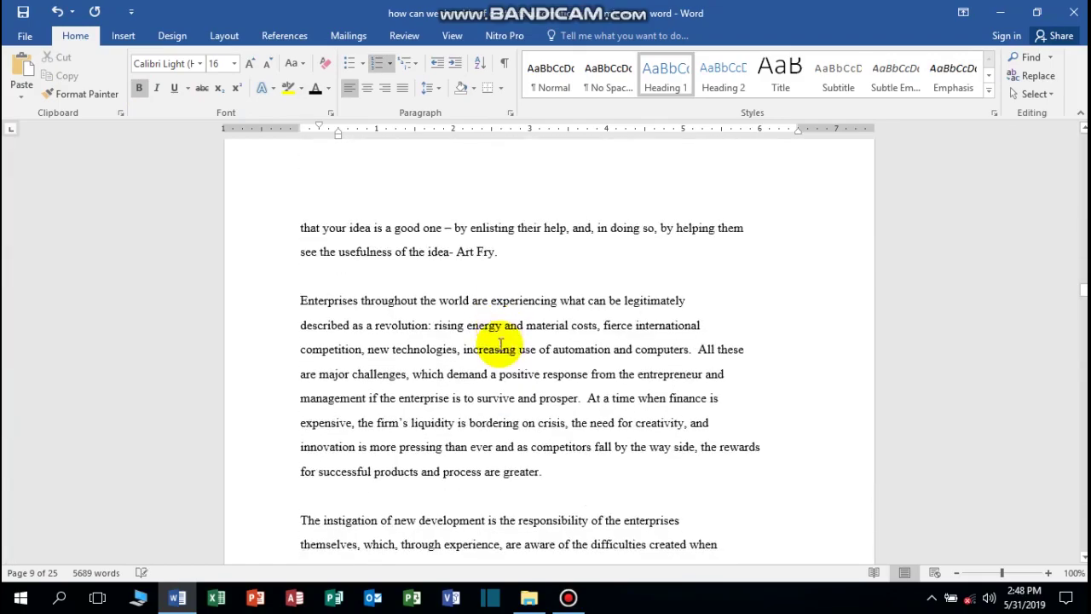
pyautogui.scroll(-5, 500, 340)
pyautogui.scroll(-4, 499, 338)
pyautogui.scroll(-4, 487, 347)
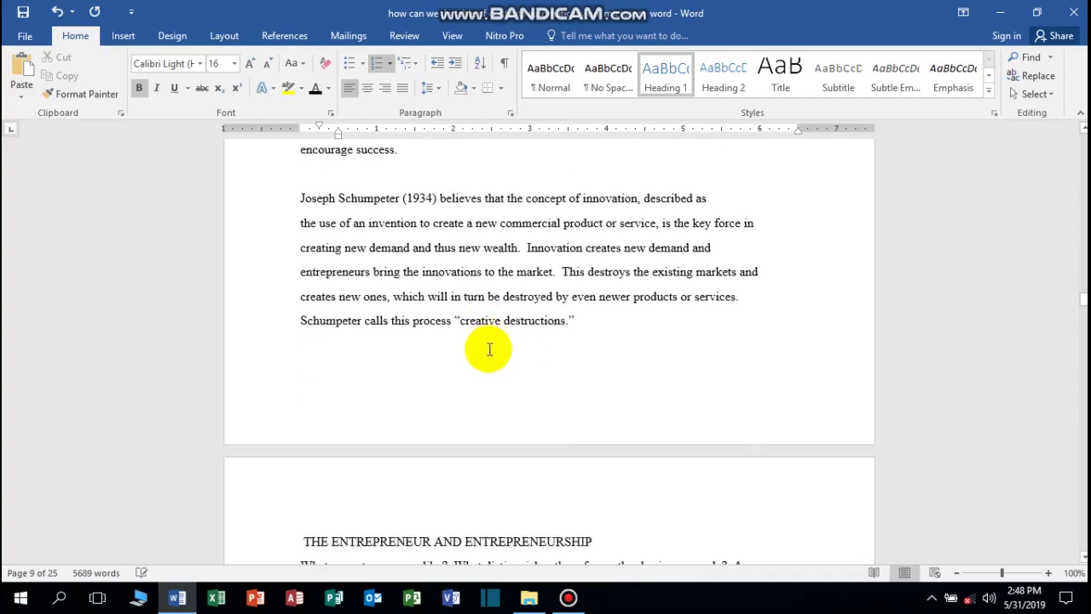
pyautogui.scroll(-4, 487, 348)
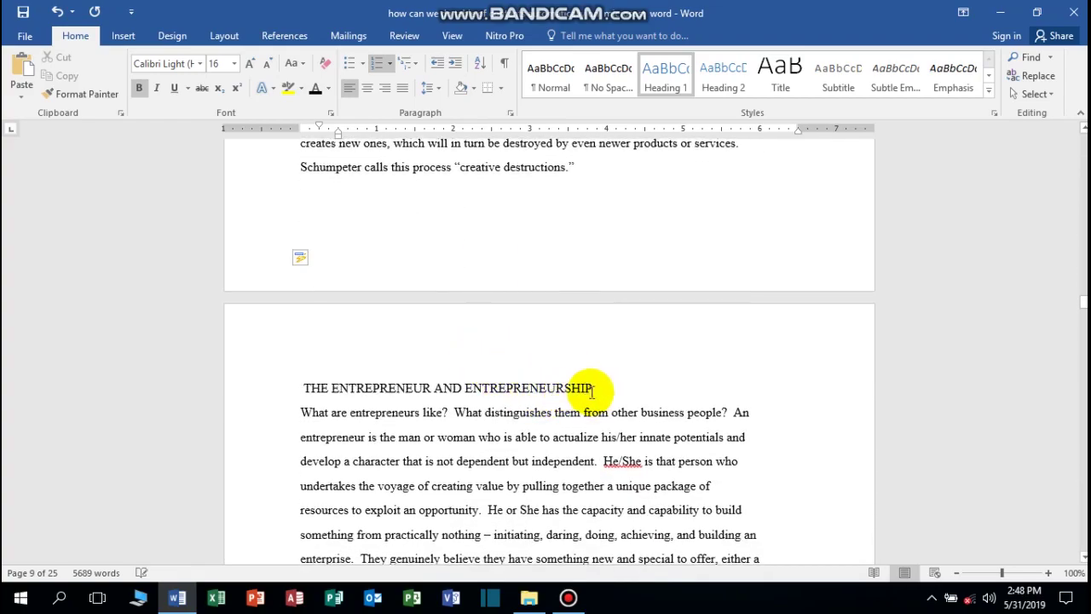
pyautogui.moveTo(592, 390); pyautogui.dragTo(344, 363)
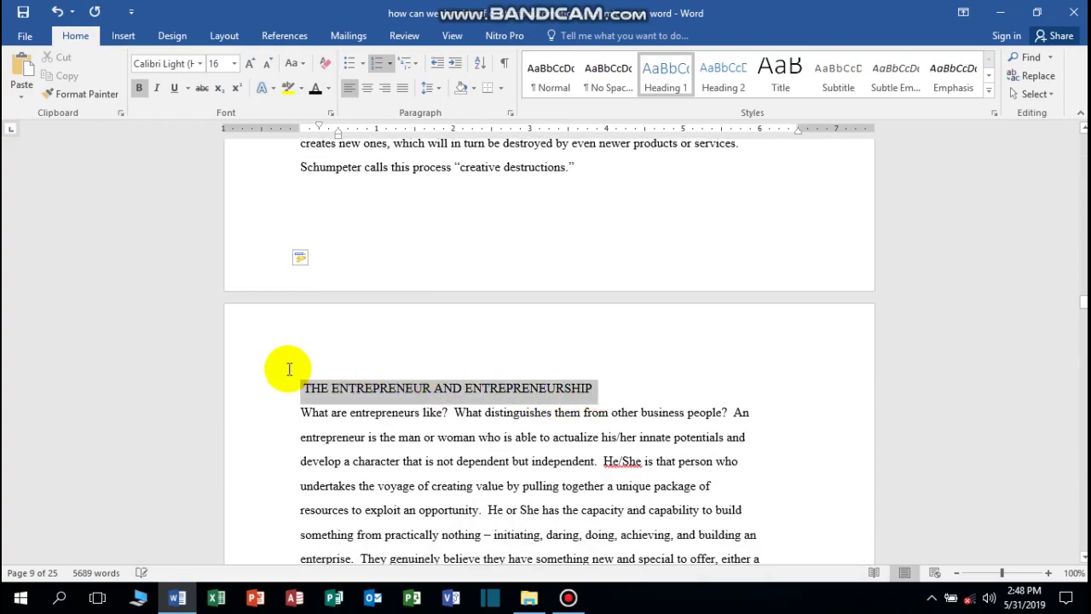
pyautogui.click(663, 74)
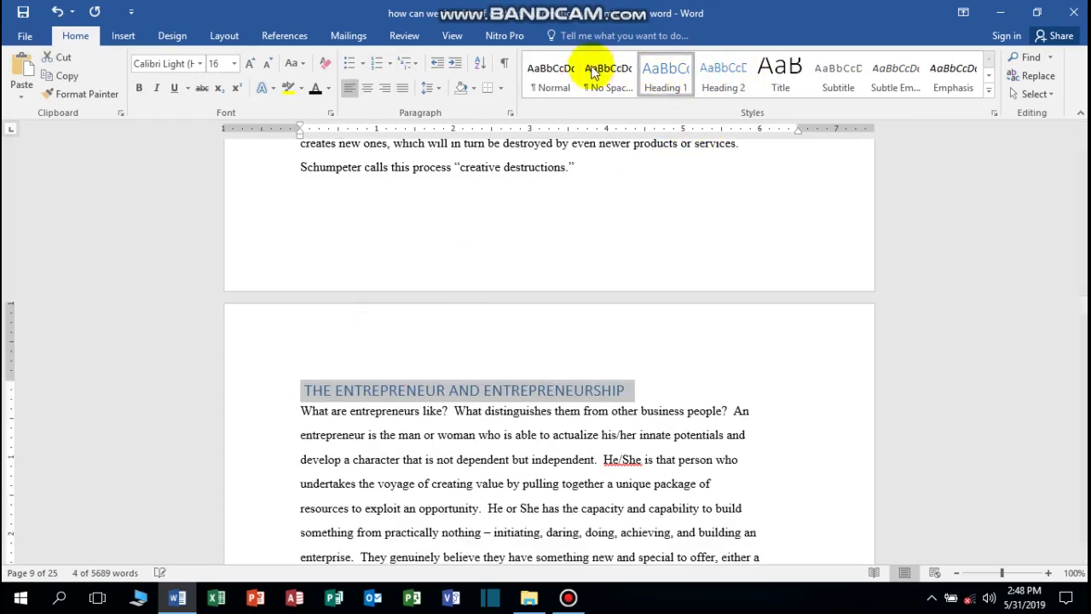
pyautogui.click(313, 89)
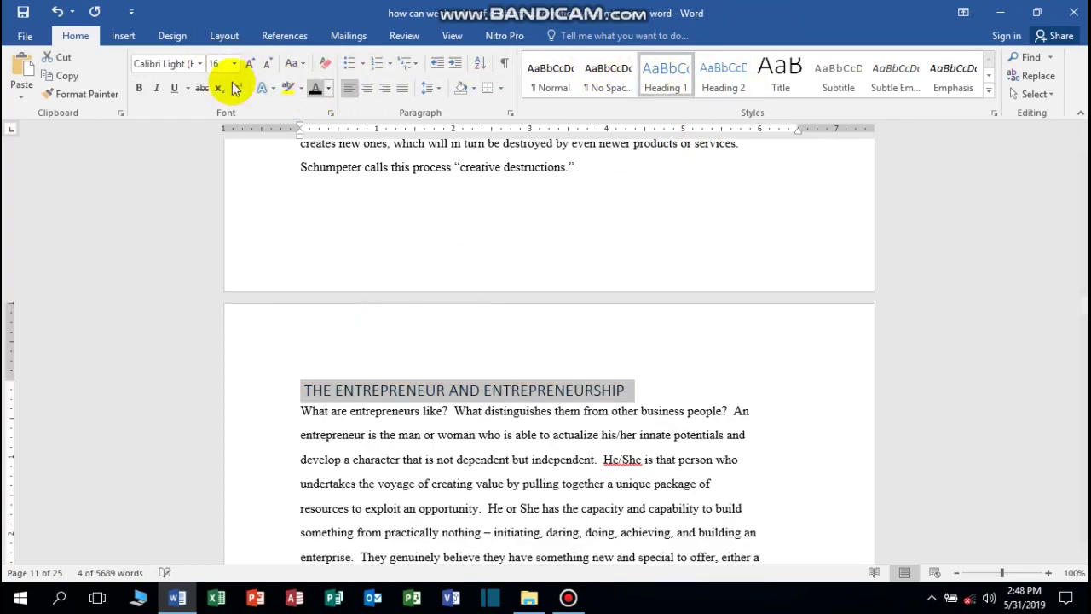
pyautogui.click(138, 88)
pyautogui.click(300, 395)
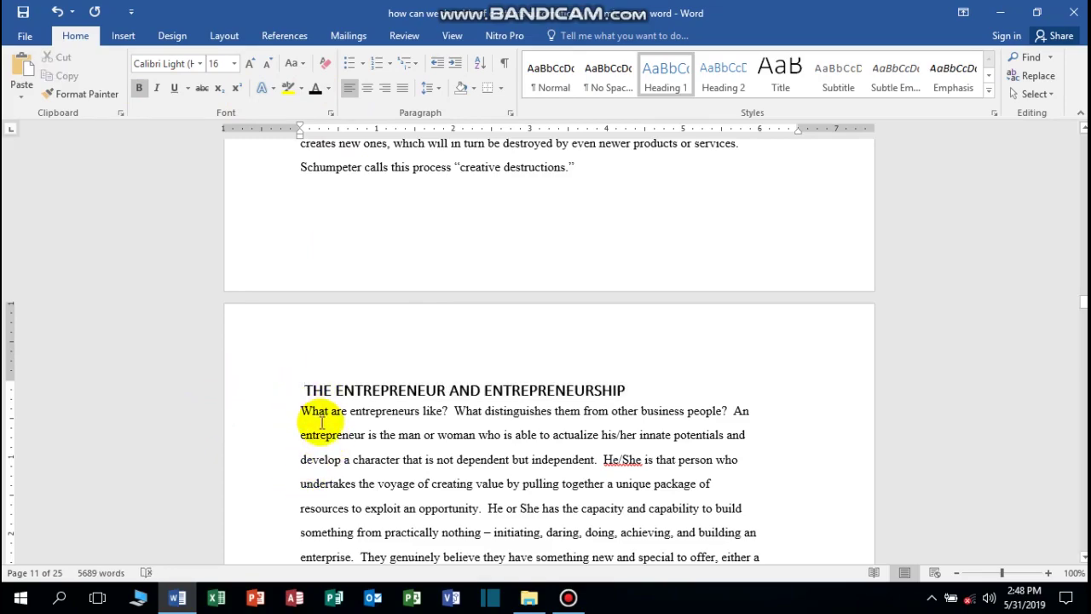
pyautogui.write('6.')
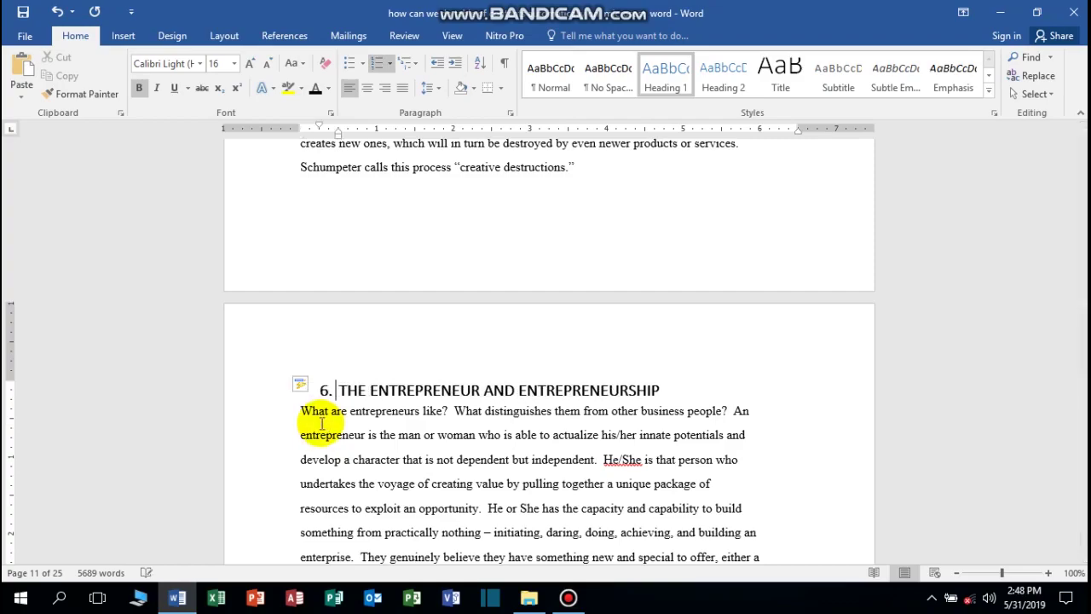
pyautogui.scroll(-5, 554, 401)
pyautogui.scroll(-1, 511, 413)
pyautogui.scroll(-3, 467, 415)
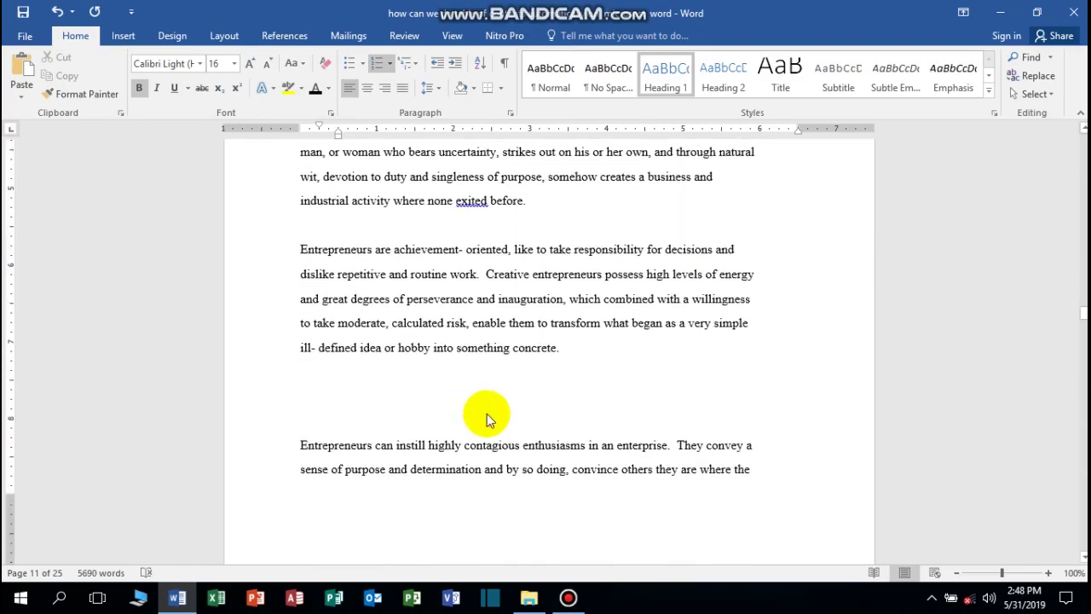
pyautogui.scroll(-4, 486, 418)
pyautogui.scroll(-3, 503, 409)
pyautogui.scroll(-1, 500, 409)
pyautogui.scroll(-1, 499, 418)
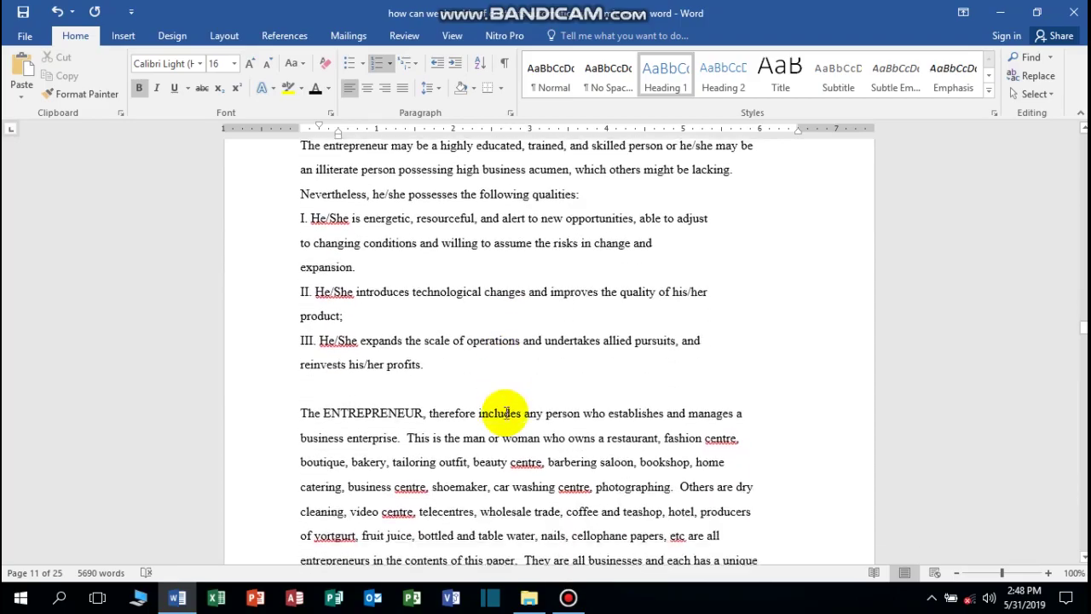
pyautogui.scroll(-2, 451, 415)
pyautogui.scroll(-3, 555, 412)
pyautogui.scroll(-3, 555, 413)
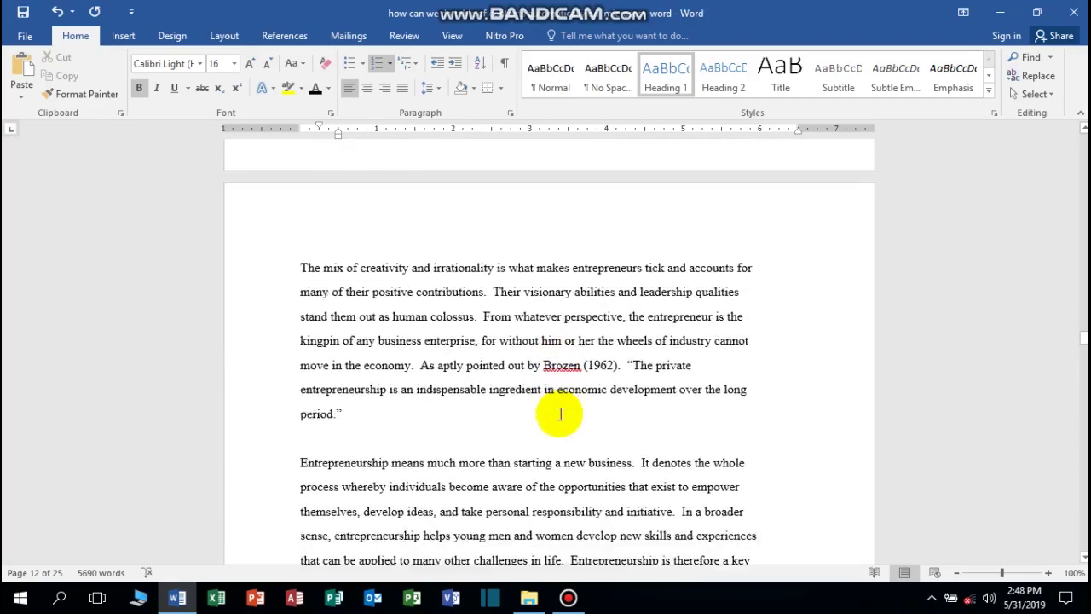
pyautogui.scroll(-3, 558, 411)
pyautogui.scroll(-4, 558, 412)
pyautogui.scroll(-3, 557, 422)
pyautogui.scroll(-3, 554, 415)
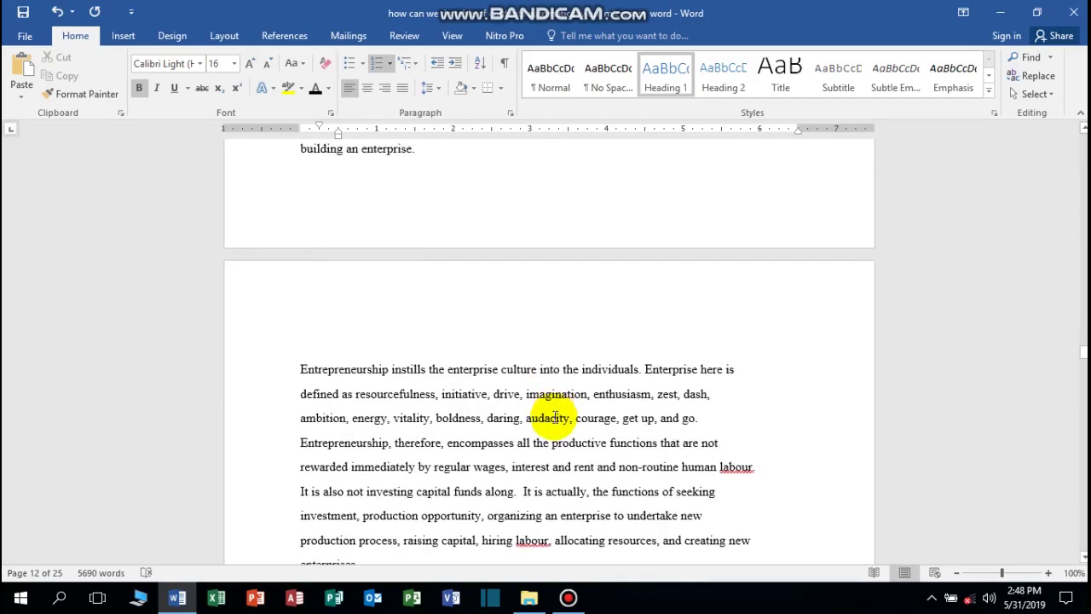
pyautogui.scroll(-5, 571, 414)
pyautogui.scroll(-1, 511, 304)
# Make THE ELEMENTS OF INNOVATION a bold, black Heading 1 heading
pyautogui.click(253, 290)
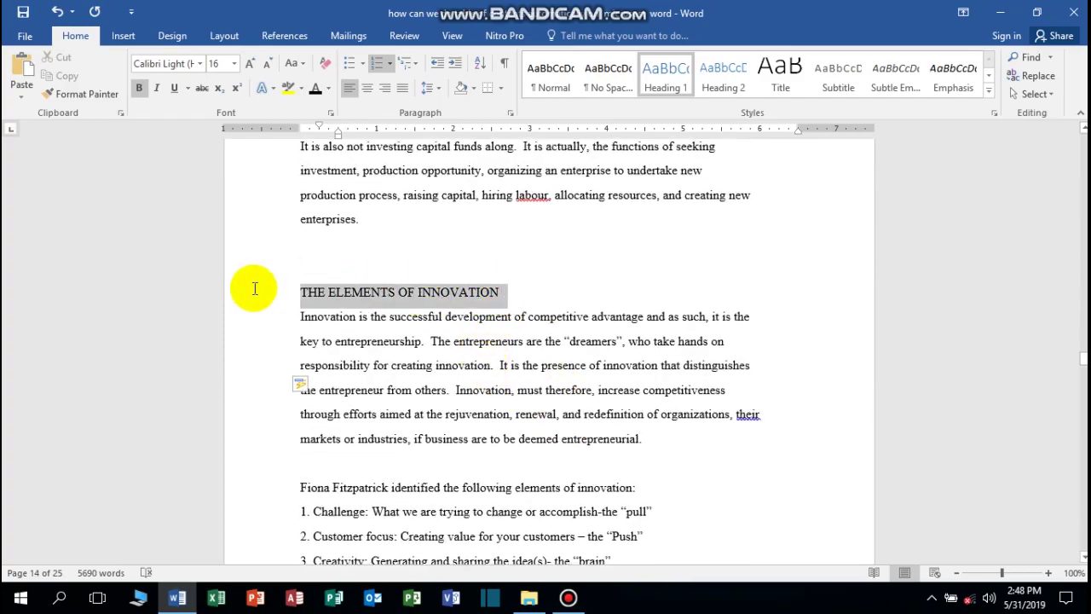
pyautogui.click(671, 91)
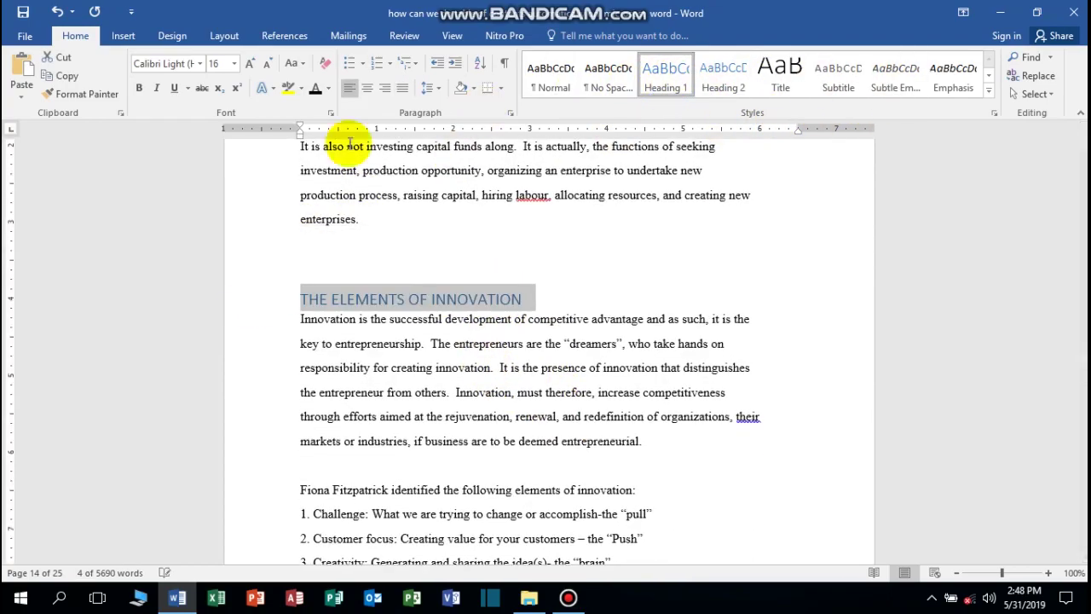
pyautogui.click(139, 89)
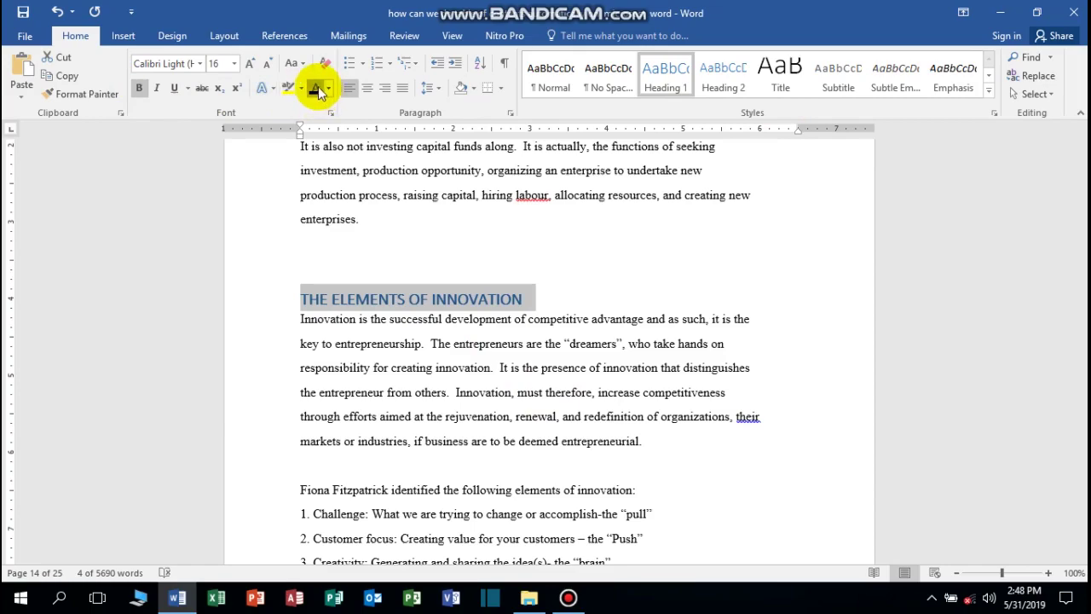
pyautogui.click(315, 88)
pyautogui.click(313, 311)
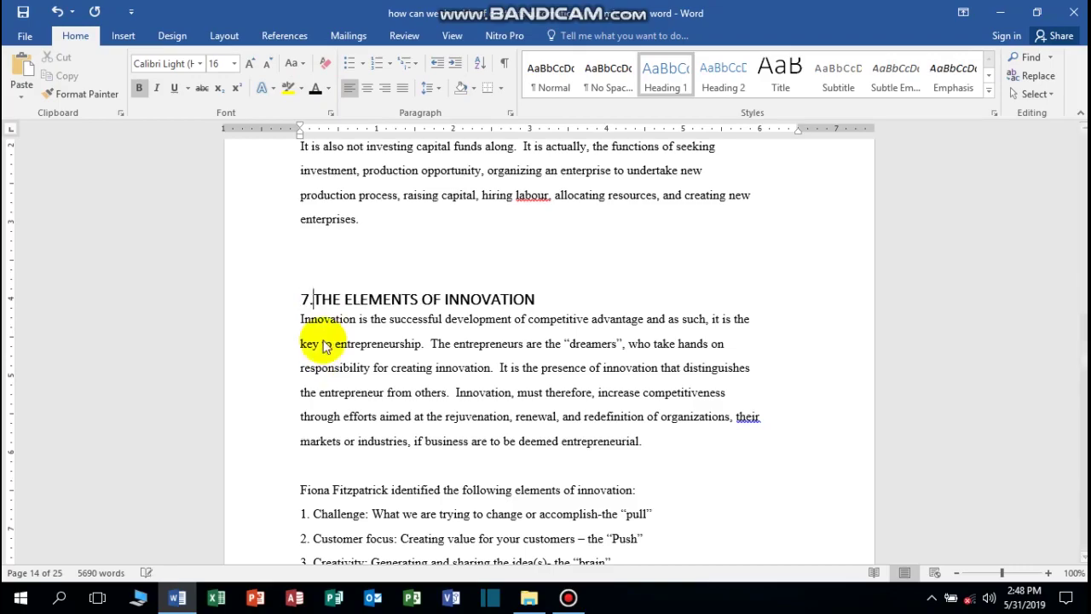
pyautogui.scroll(-3, 631, 414)
pyautogui.scroll(-4, 533, 463)
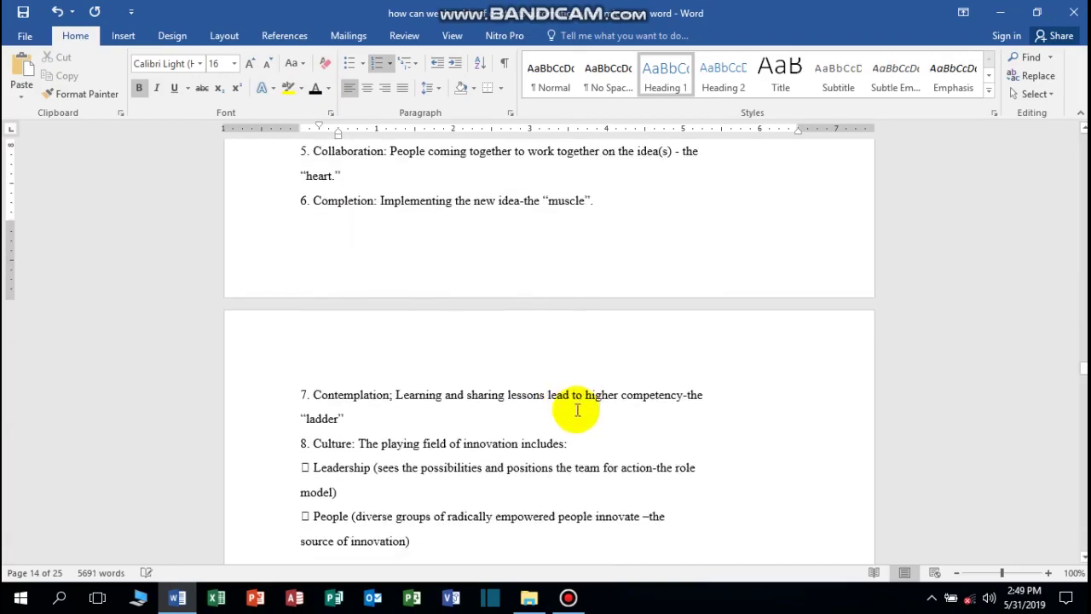
pyautogui.scroll(-3, 577, 411)
pyautogui.scroll(-5, 419, 416)
pyautogui.scroll(1, 499, 401)
pyautogui.scroll(1, 460, 375)
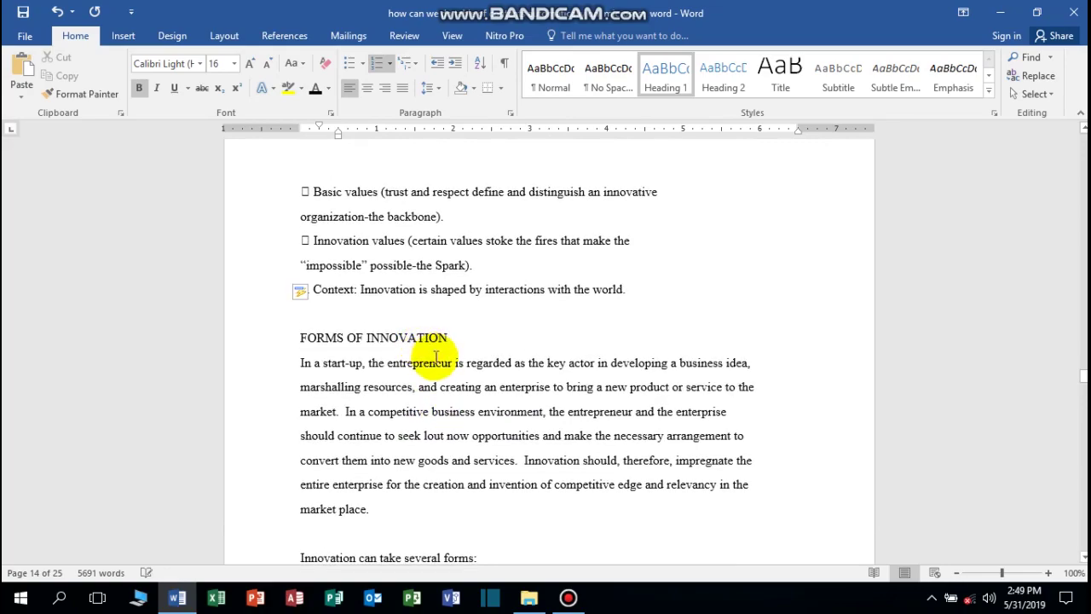
# Make FORMS OF INNOVATION a bold black Heading 1, then select CHALLENGE FOR INNOVATION
pyautogui.moveTo(450, 340); pyautogui.dragTo(320, 337)
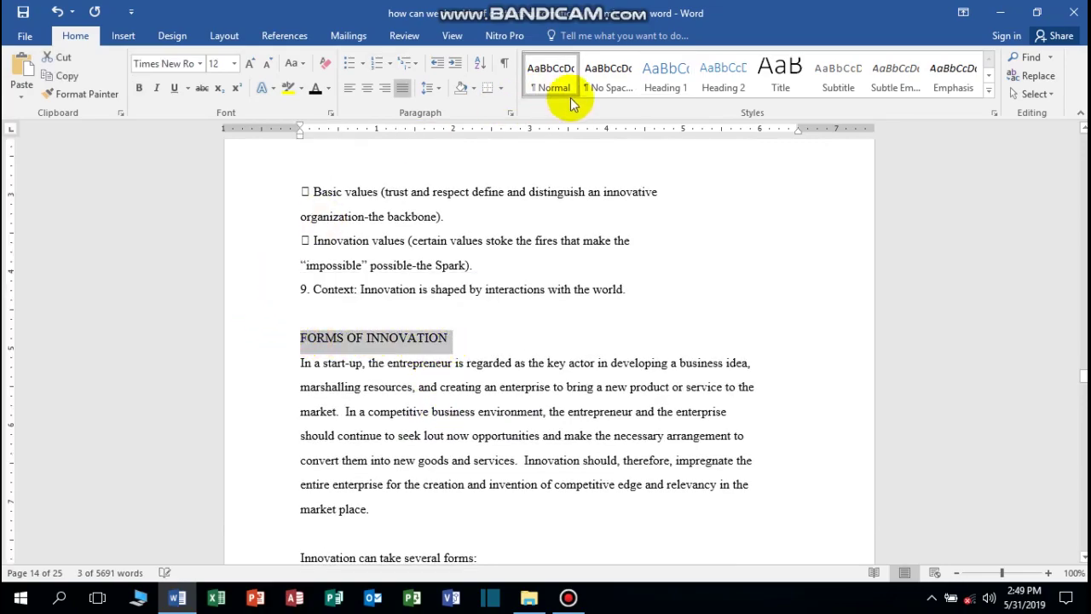
pyautogui.click(667, 81)
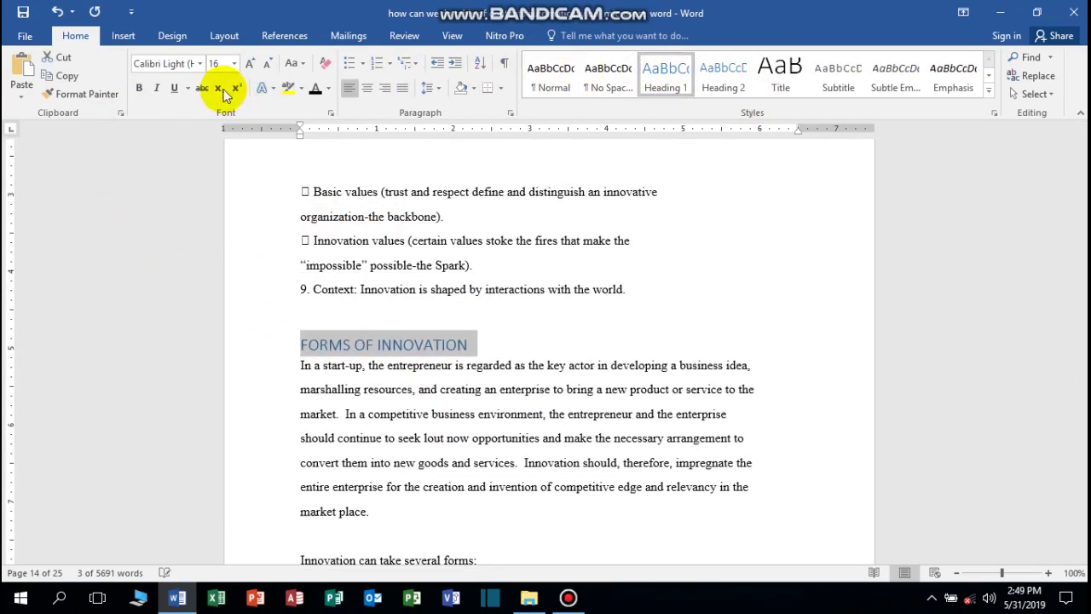
pyautogui.click(316, 88)
pyautogui.click(139, 88)
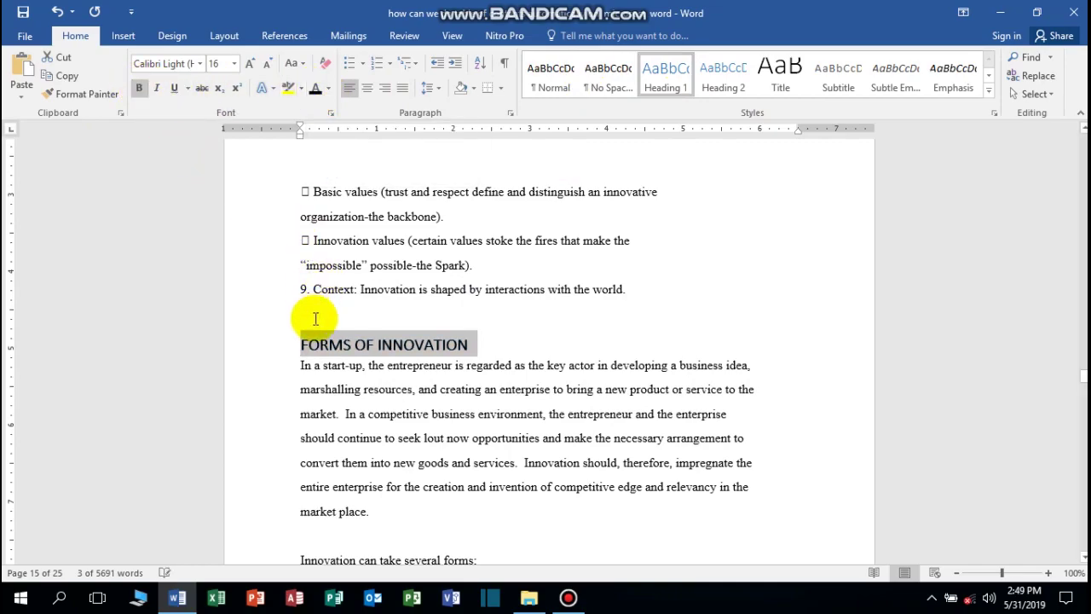
pyautogui.click(304, 348)
pyautogui.write('8.')
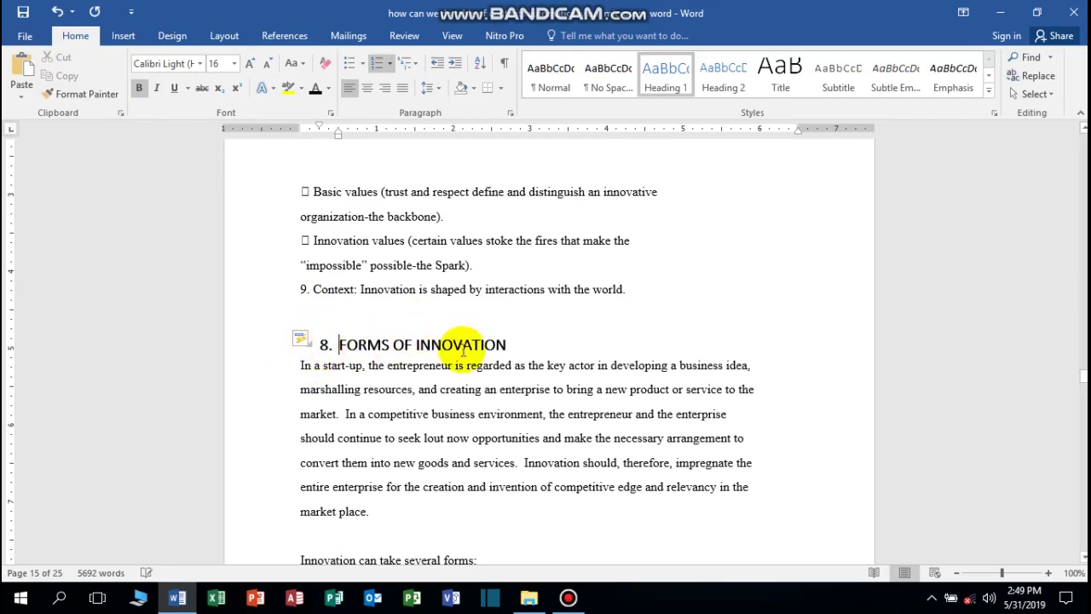
pyautogui.scroll(-5, 480, 349)
pyautogui.scroll(-3, 477, 351)
pyautogui.scroll(-2, 477, 353)
pyautogui.scroll(-4, 477, 353)
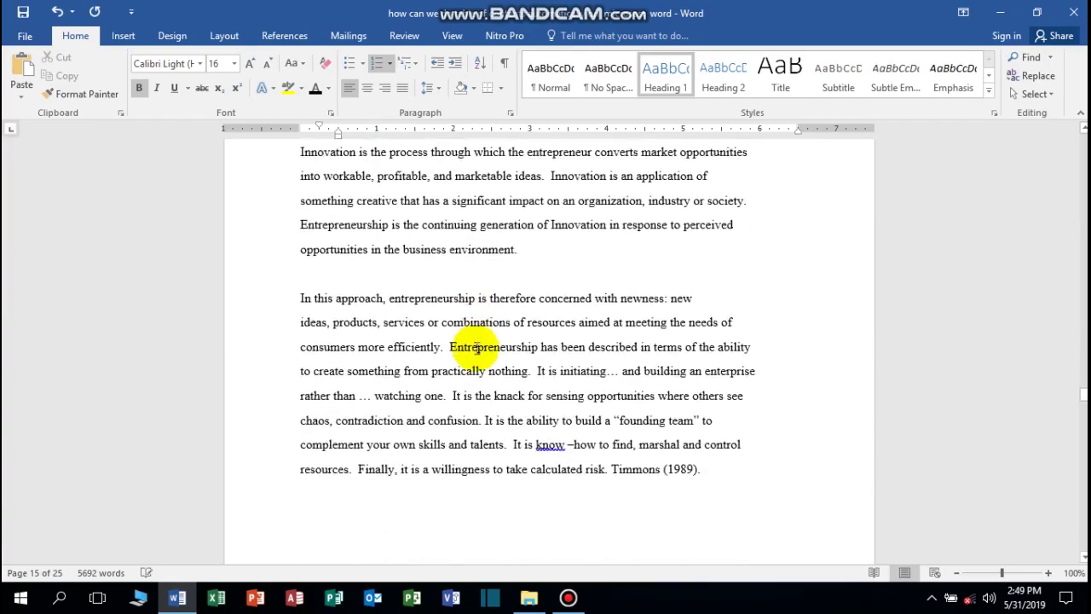
pyautogui.scroll(-8, 462, 340)
pyautogui.scroll(-5, 470, 346)
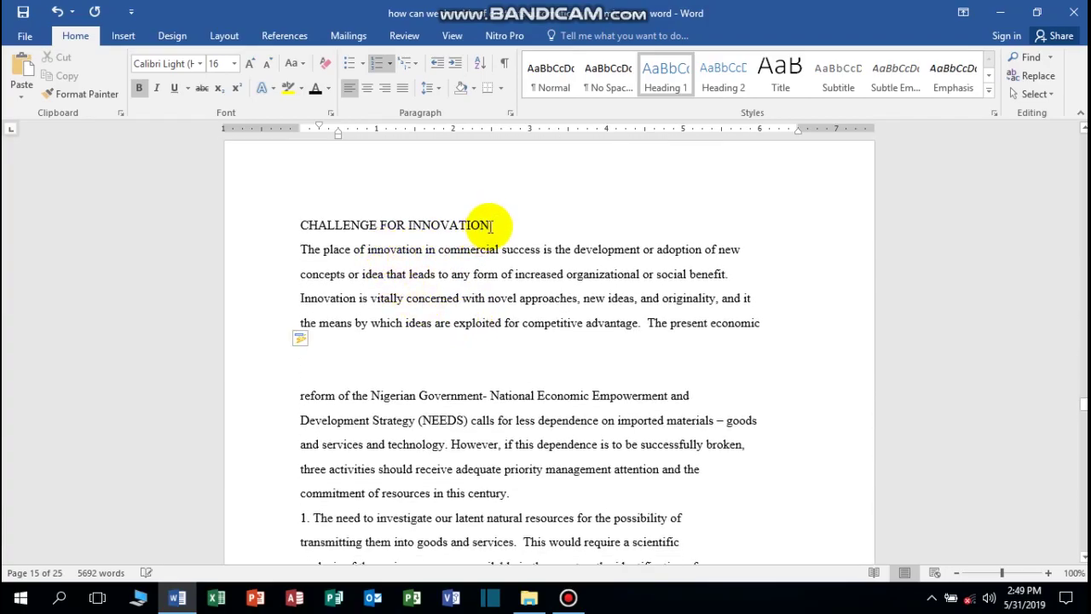
pyautogui.moveTo(491, 225); pyautogui.dragTo(299, 225)
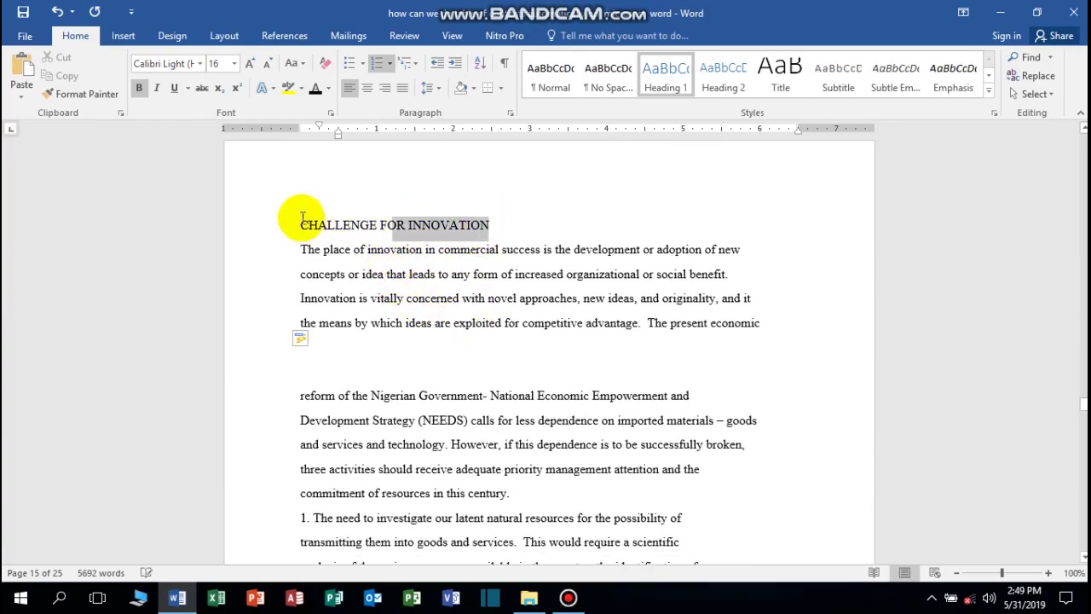
# Make CHALLENGE FOR INNOVATION a bold Heading 1 numbered 9
pyautogui.click(666, 77)
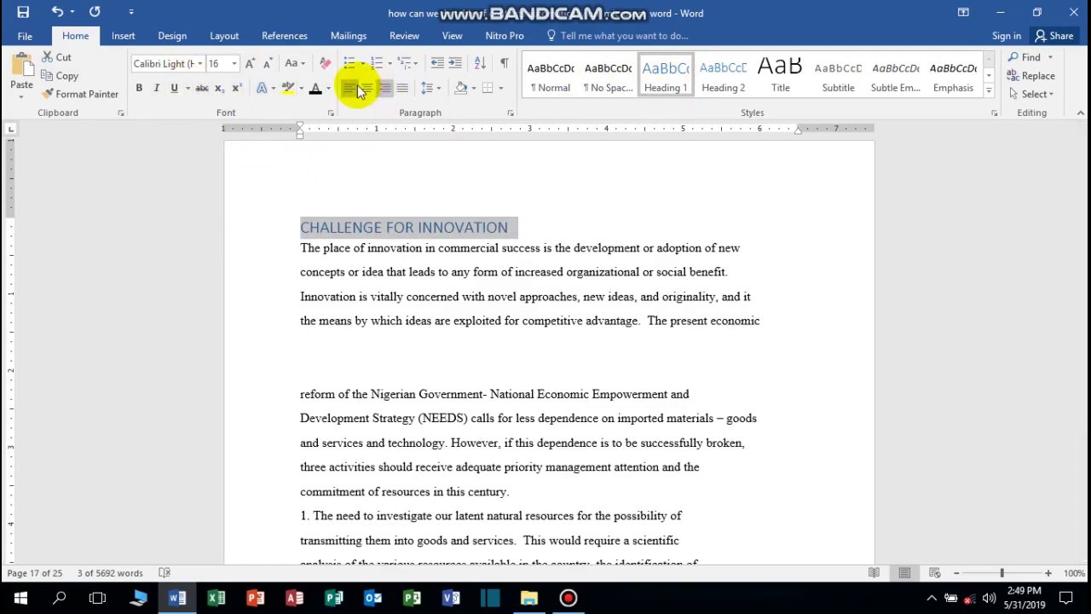
pyautogui.click(141, 89)
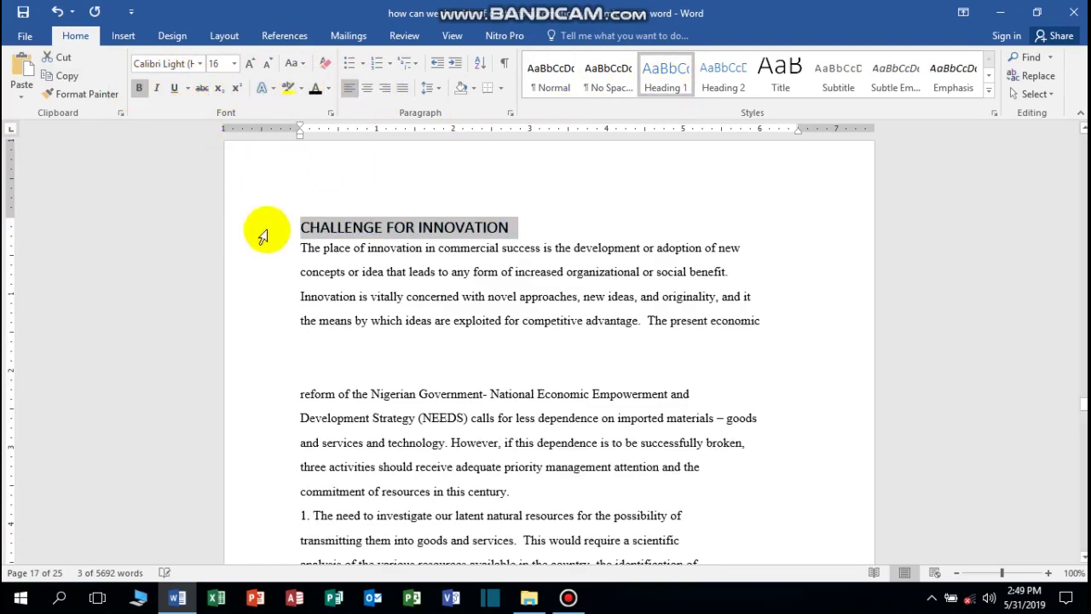
pyautogui.click(305, 228)
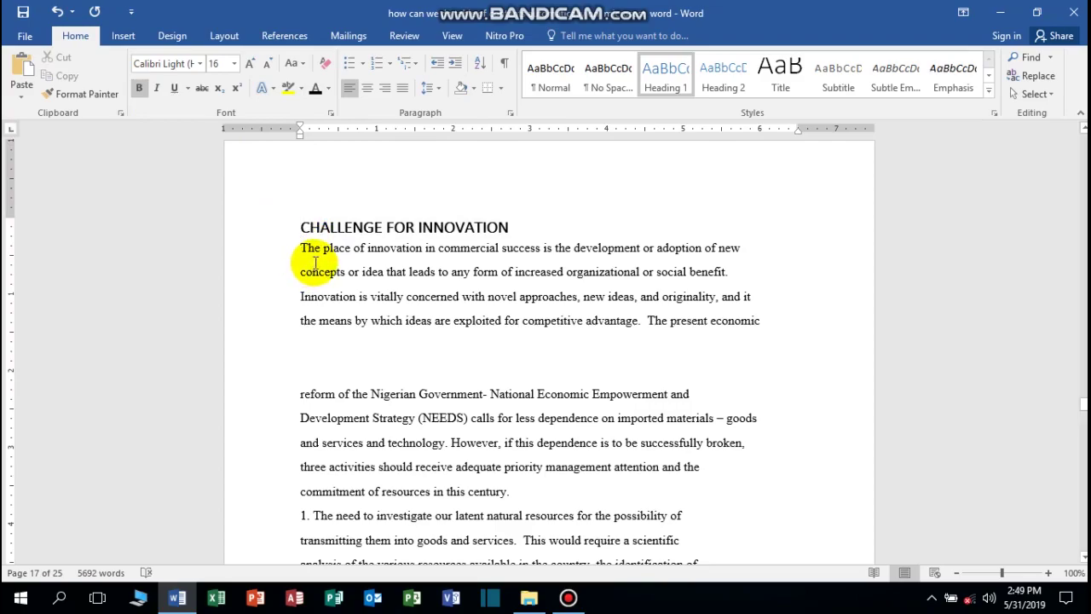
pyautogui.write('9.')
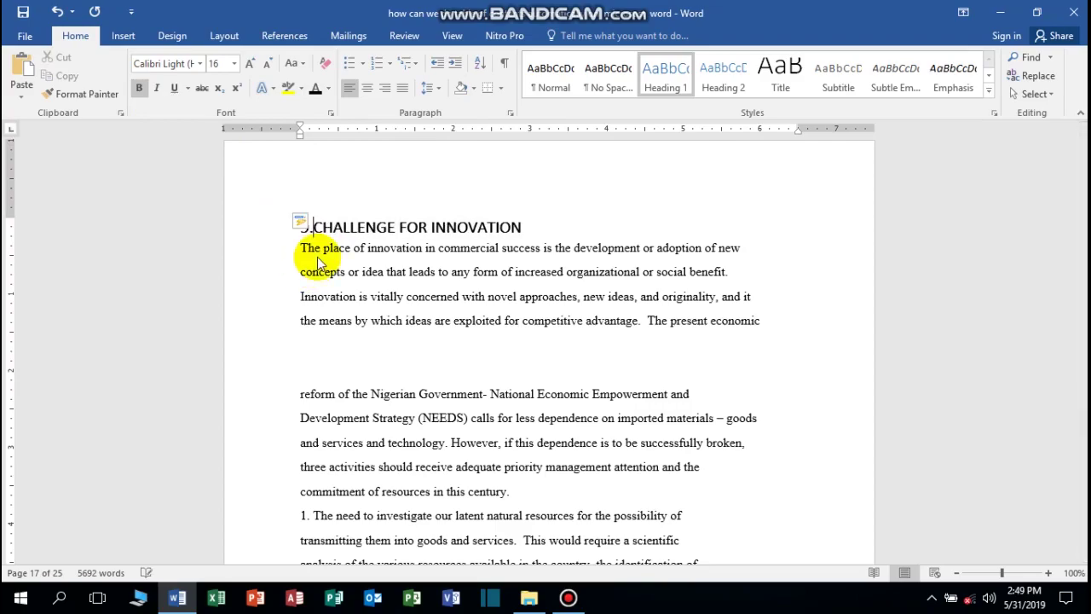
pyautogui.scroll(-4, 248, 154)
pyautogui.scroll(-5, 353, 182)
pyautogui.scroll(-4, 377, 212)
pyautogui.scroll(-3, 463, 304)
pyautogui.scroll(-3, 427, 243)
pyautogui.scroll(-5, 375, 247)
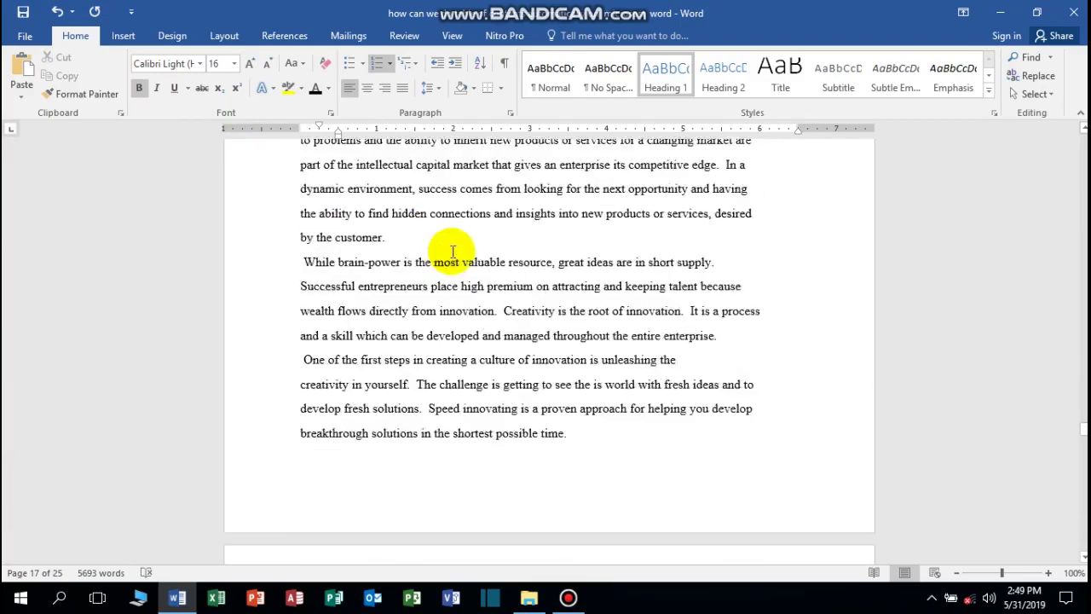
pyautogui.scroll(-4, 401, 261)
pyautogui.scroll(-3, 492, 251)
pyautogui.scroll(-4, 499, 250)
pyautogui.scroll(-5, 724, 312)
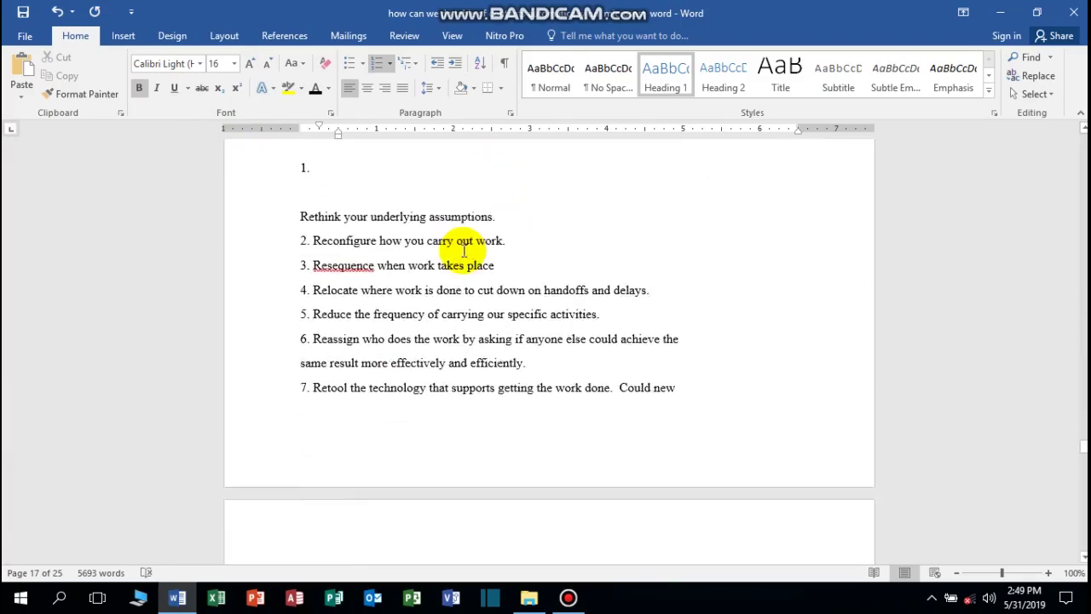
pyautogui.scroll(-5, 495, 255)
pyautogui.scroll(-2, 332, 268)
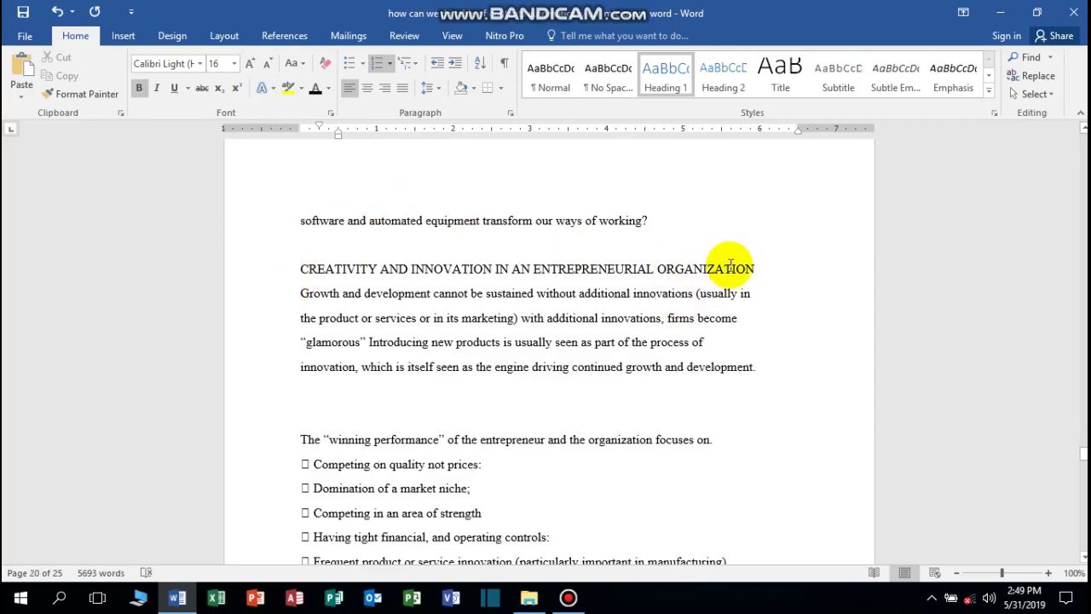
# Make CREATIVITY AND INNOVATION IN AN ENTREPRENEURIAL ORGANIZATION a bold black Heading 1 numbered 10
pyautogui.moveTo(760, 268); pyautogui.dragTo(255, 263)
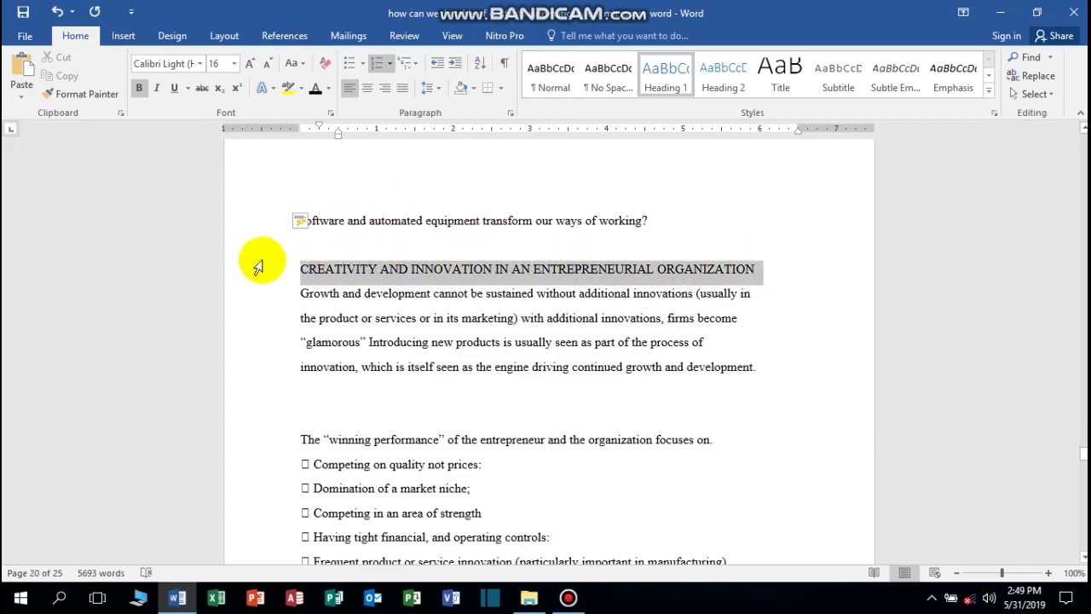
pyautogui.click(666, 77)
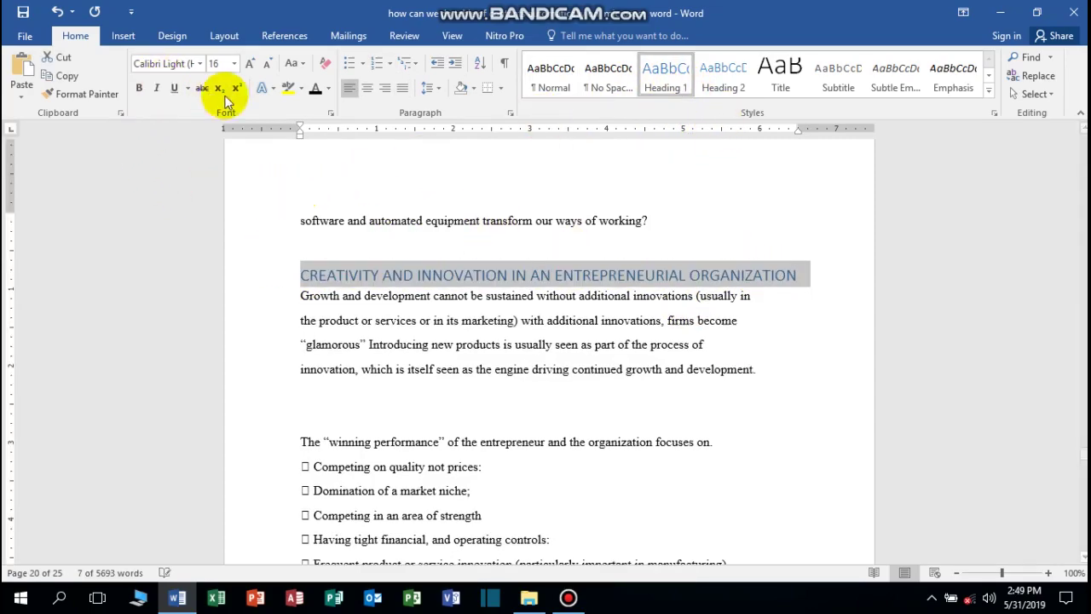
pyautogui.click(317, 89)
pyautogui.click(136, 88)
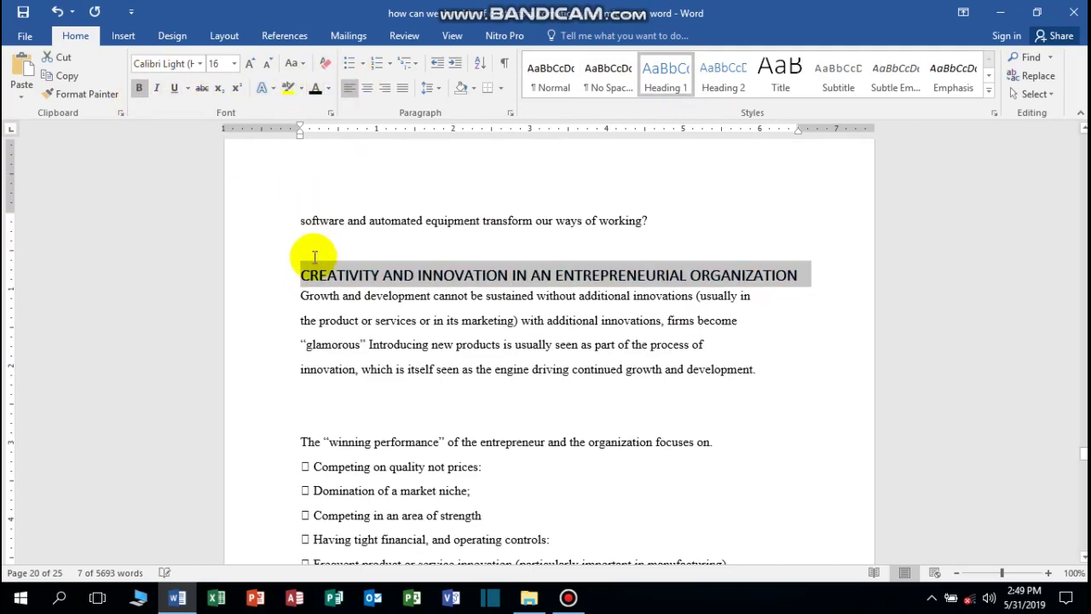
pyautogui.click(297, 276)
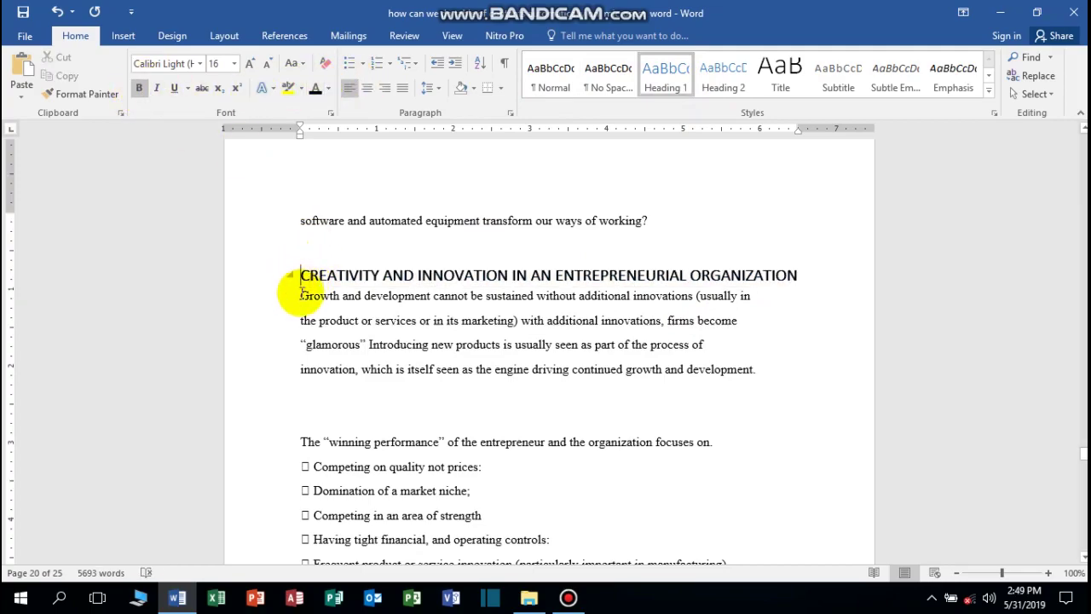
pyautogui.write('10')
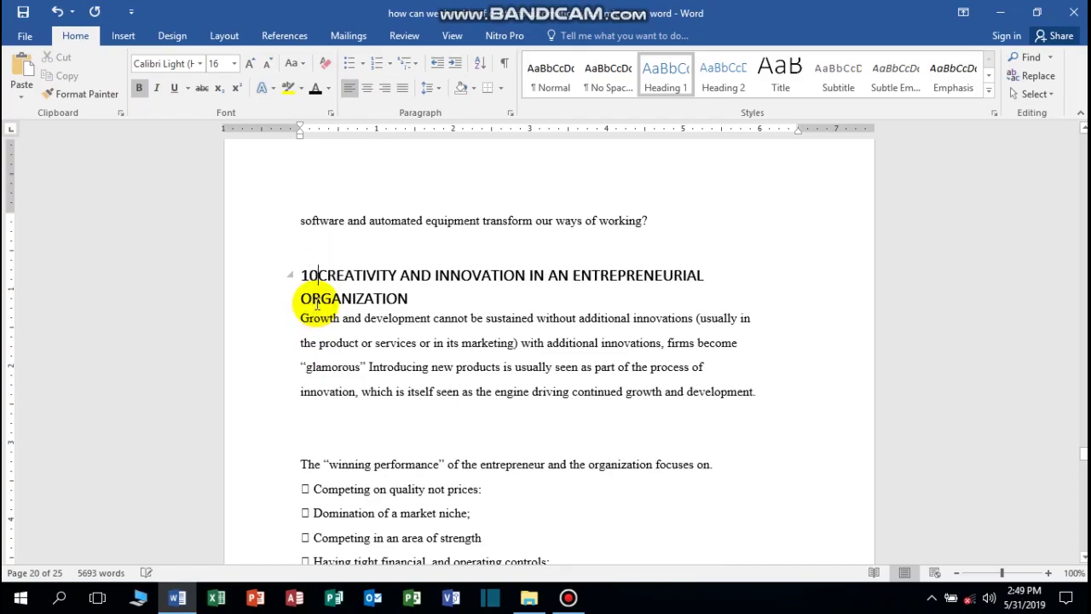
pyautogui.write('.')
pyautogui.scroll(-3, 460, 324)
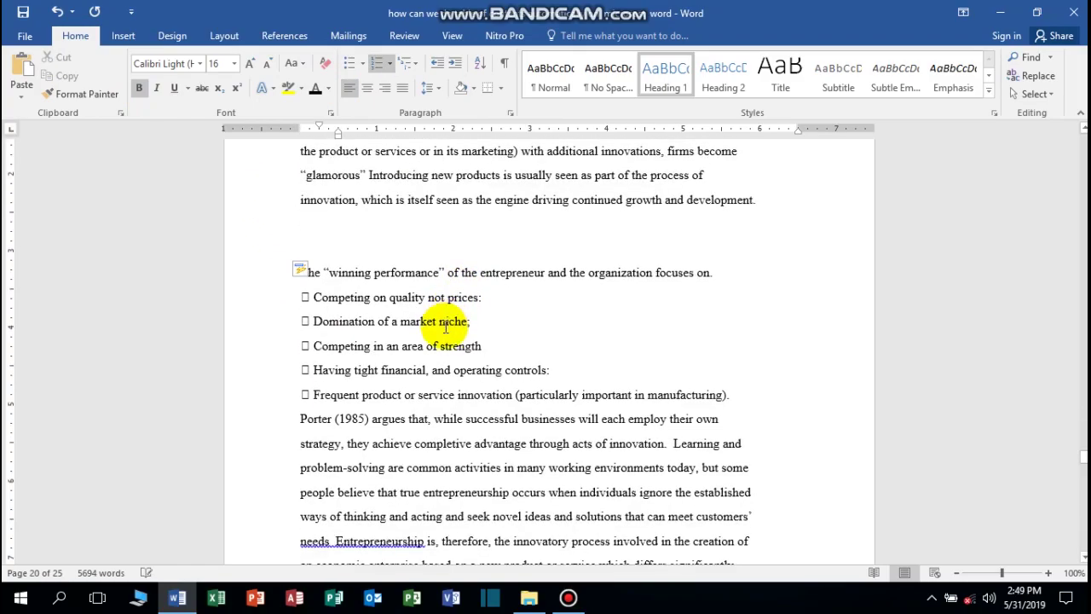
pyautogui.scroll(-3, 443, 326)
pyautogui.scroll(-3, 477, 326)
pyautogui.scroll(-3, 511, 323)
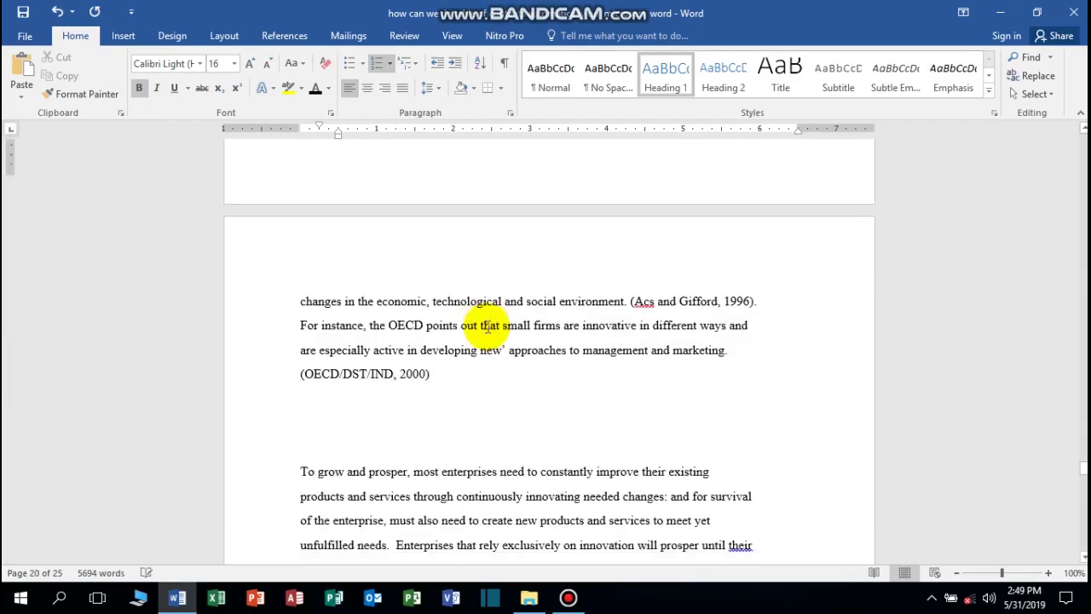
pyautogui.scroll(-2, 486, 328)
pyautogui.scroll(-3, 486, 316)
pyautogui.scroll(-3, 485, 316)
pyautogui.scroll(-3, 490, 317)
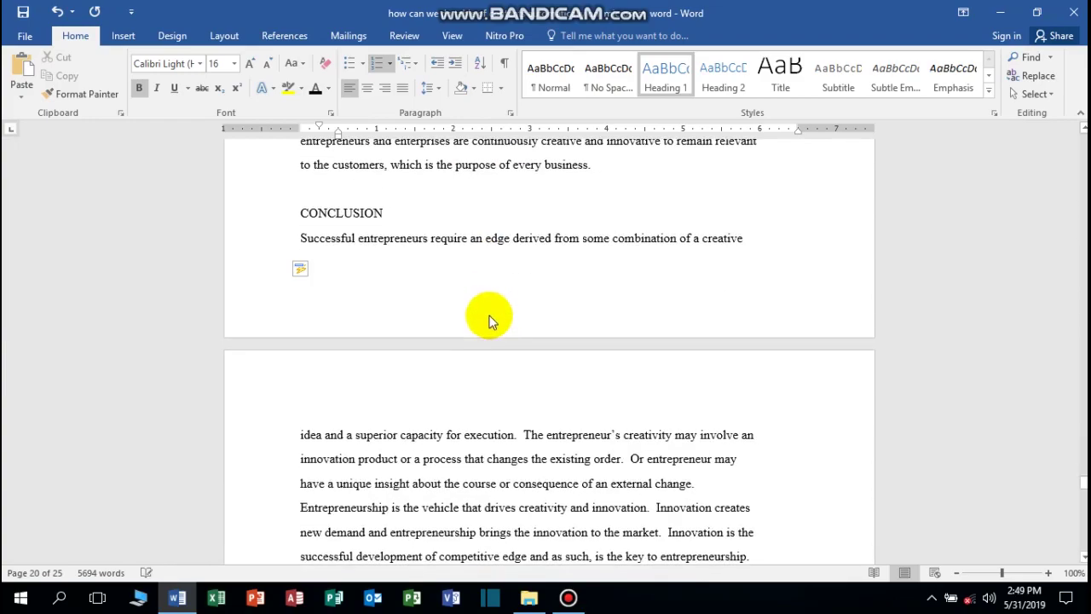
pyautogui.moveTo(372, 213); pyautogui.dragTo(288, 214)
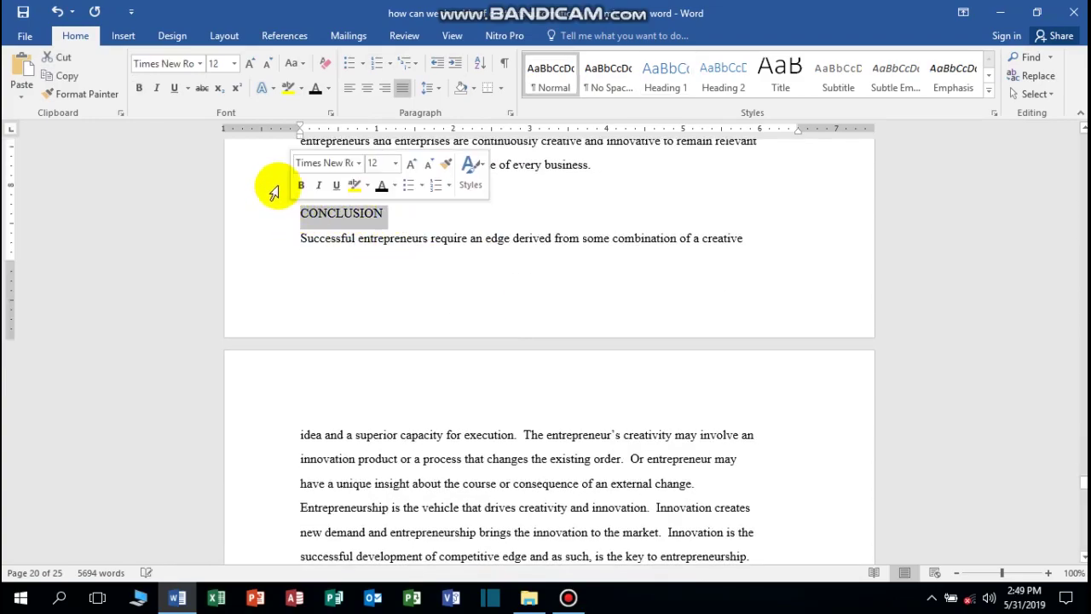
# Make CONCLUSION a bold black Heading 1 numbered 11
pyautogui.click(663, 85)
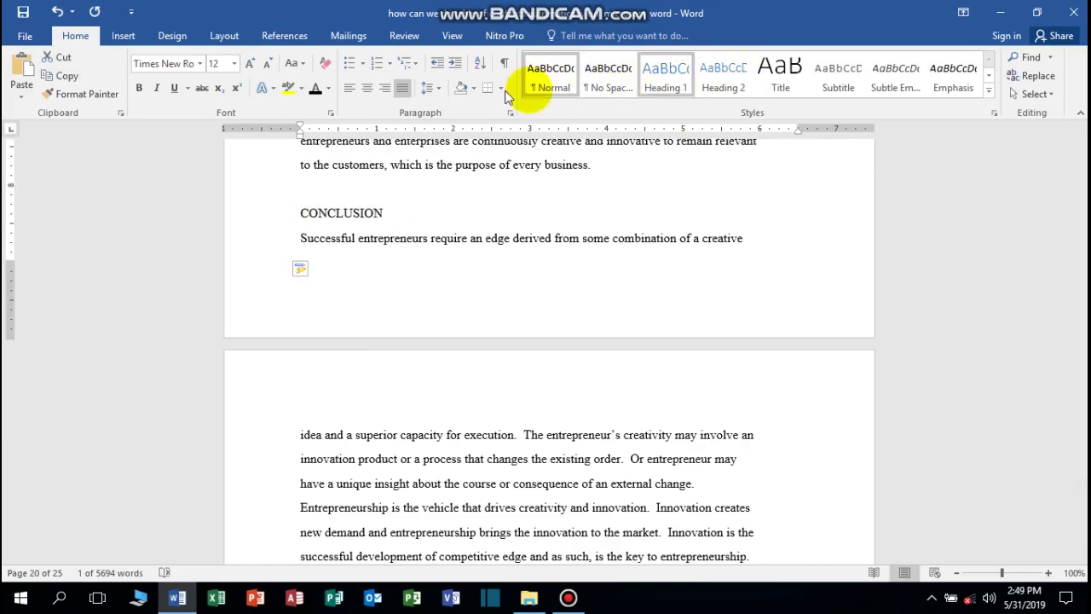
pyautogui.click(314, 88)
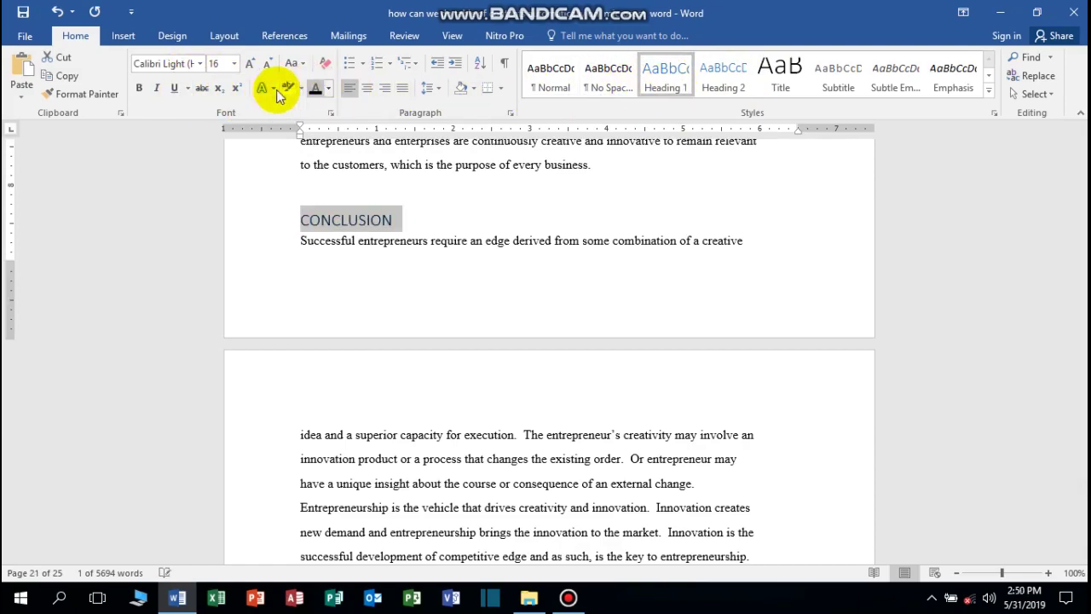
pyautogui.click(139, 88)
pyautogui.click(303, 220)
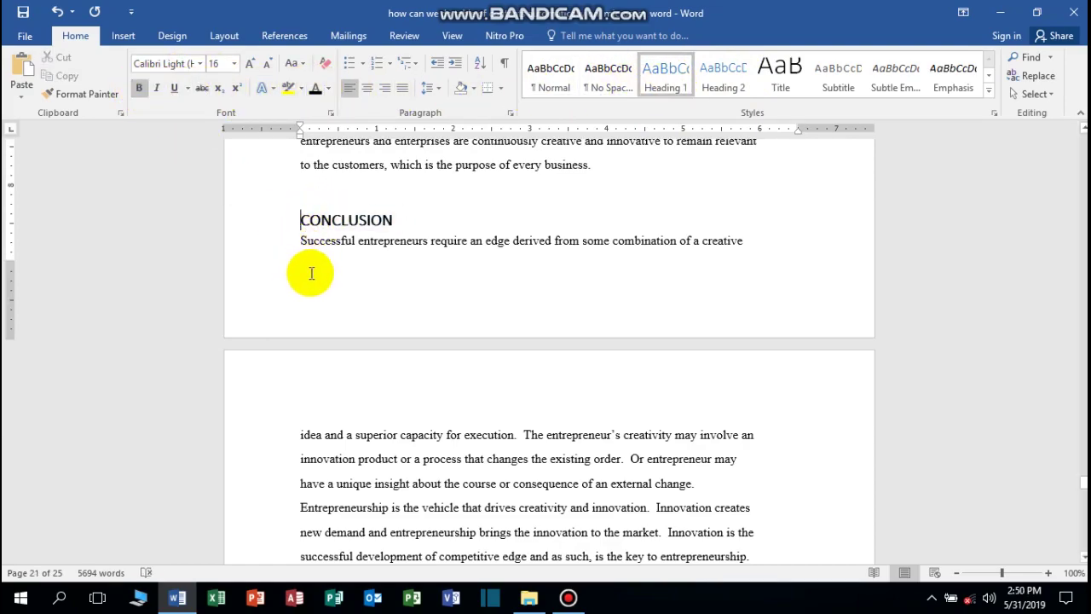
pyautogui.write('11.')
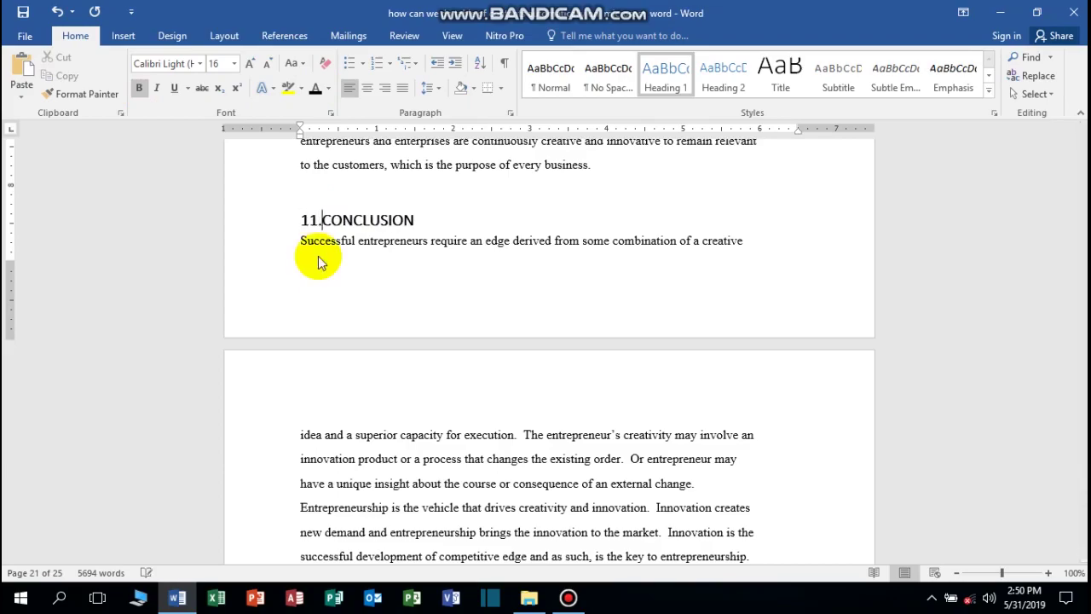
pyautogui.scroll(-2, 507, 309)
pyautogui.scroll(-5, 530, 312)
pyautogui.scroll(-3, 530, 312)
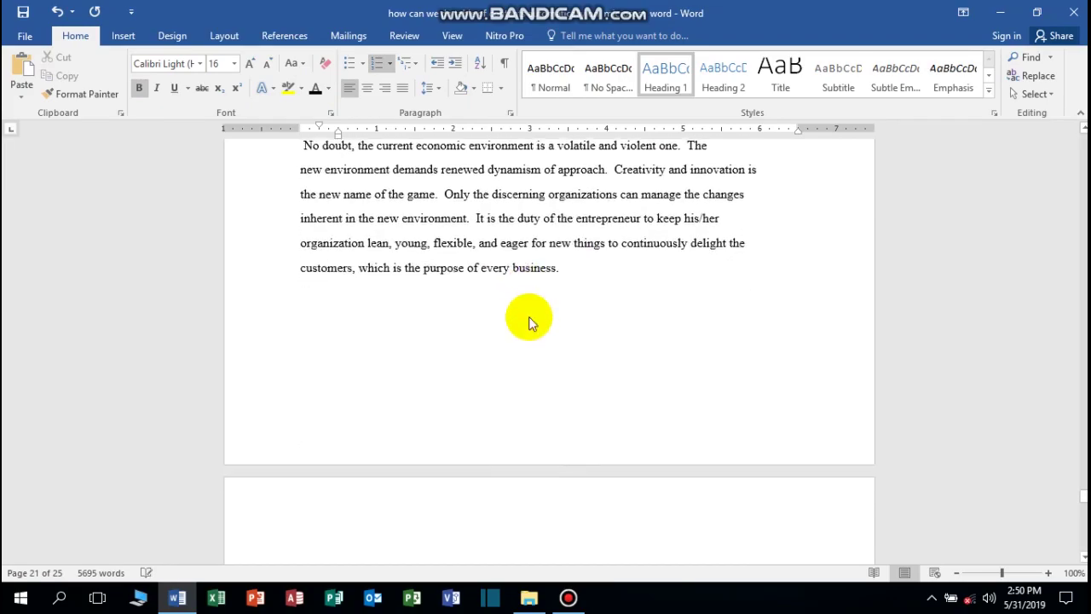
pyautogui.scroll(-3, 530, 315)
# Apply the Heading 1 style to the REFERENCES heading
pyautogui.moveTo(386, 277); pyautogui.dragTo(277, 275)
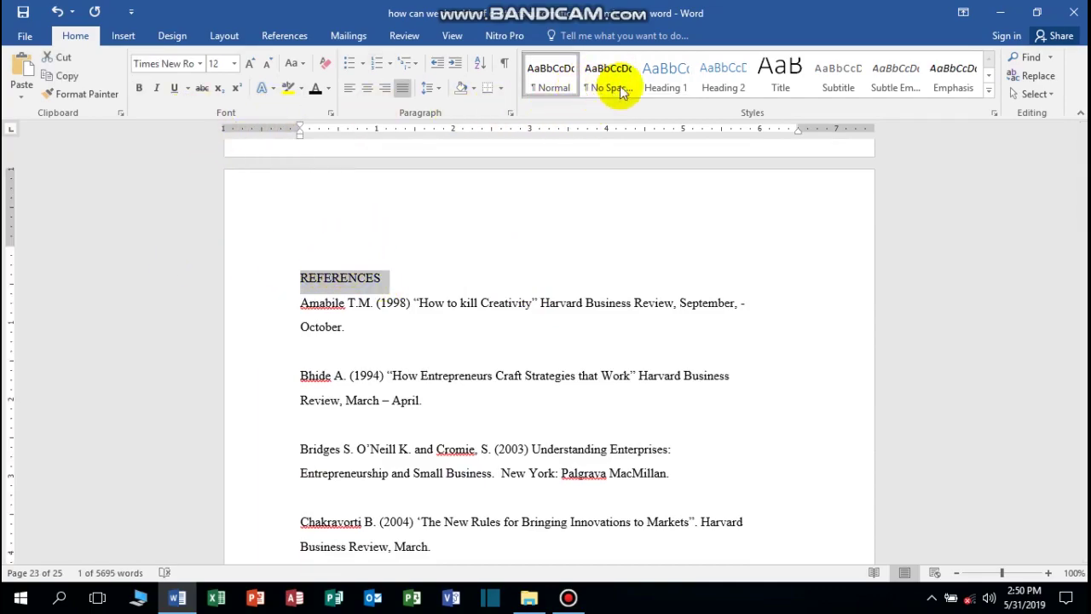
pyautogui.click(669, 81)
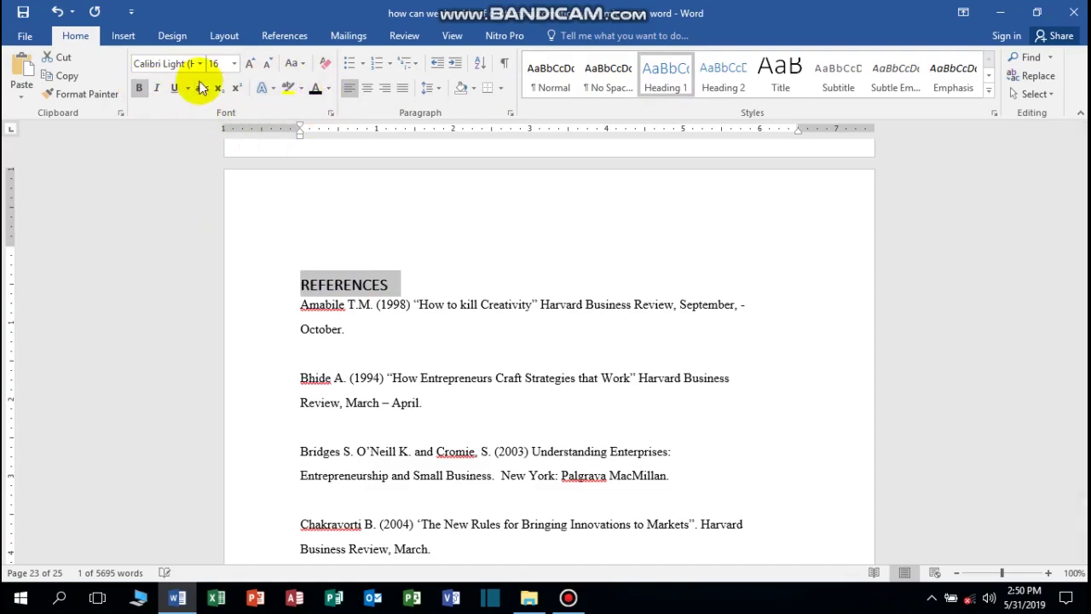
pyautogui.click(481, 230)
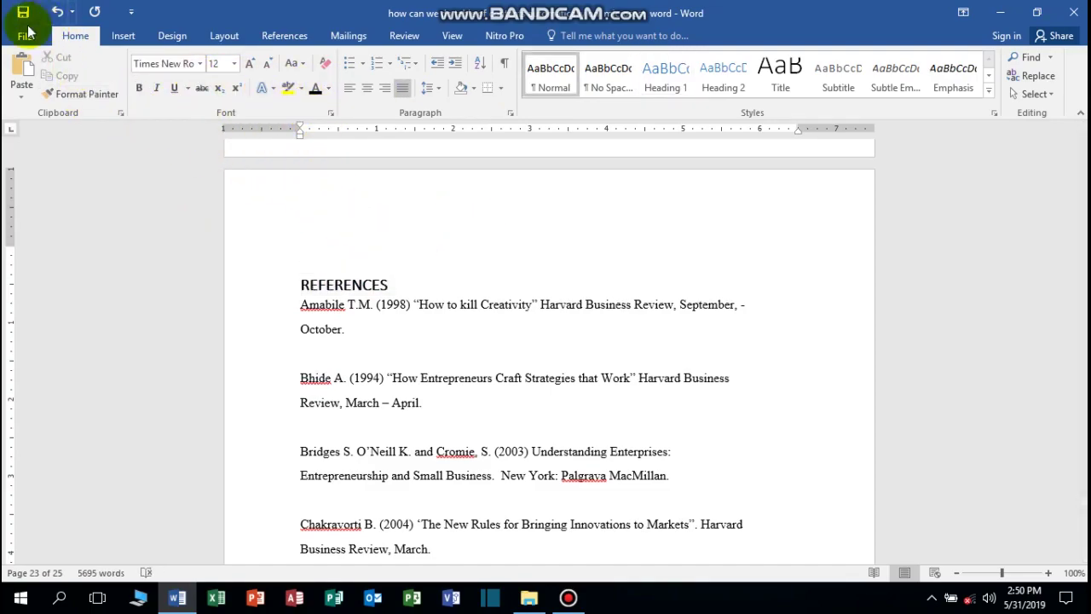
pyautogui.scroll(5, 451, 253)
# Return to page 2 and place the cursor just before the 1. INTRODUCTION heading
pyautogui.scroll(5, 622, 273)
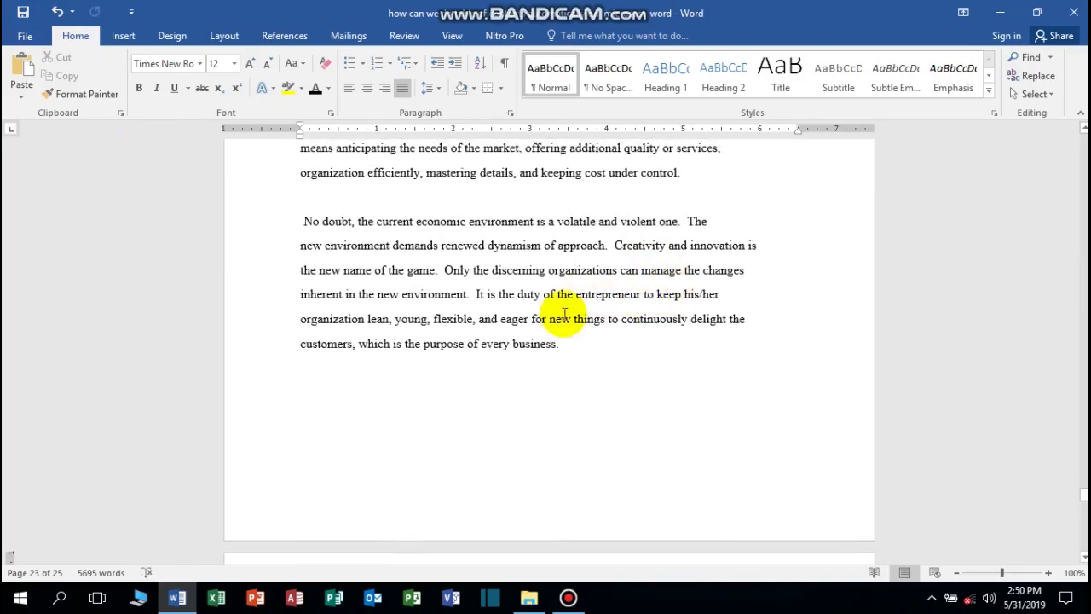
pyautogui.scroll(5, 545, 309)
pyautogui.scroll(5, 530, 324)
pyautogui.scroll(5, 641, 348)
pyautogui.scroll(5, 645, 528)
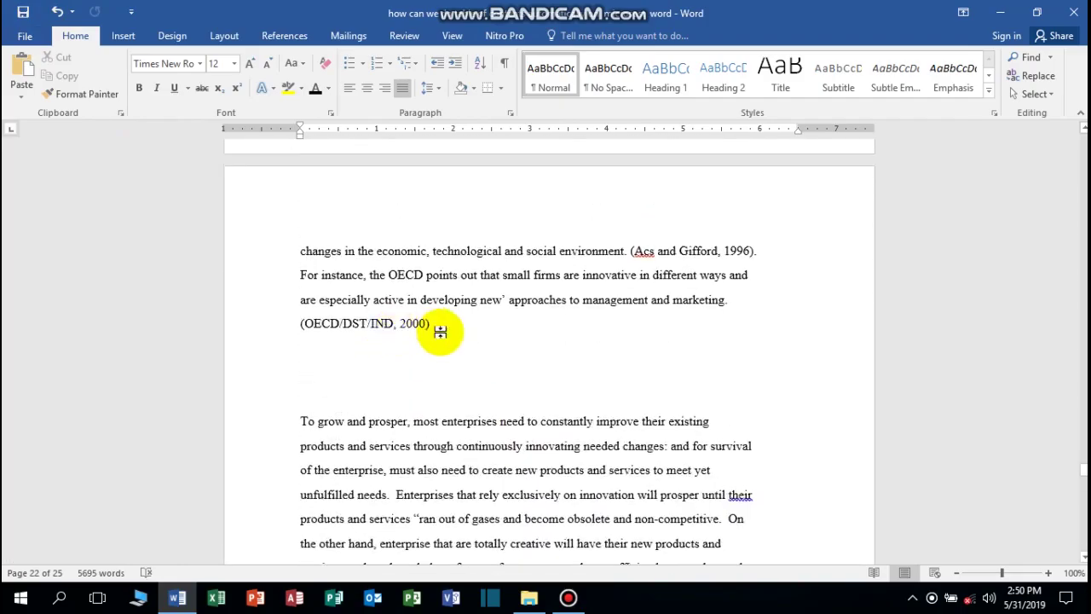
pyautogui.scroll(3, 434, 333)
pyautogui.scroll(10, 372, 334)
pyautogui.scroll(10, 392, 328)
pyautogui.scroll(2, 518, 346)
pyautogui.scroll(5, 365, 336)
pyautogui.scroll(6, 552, 344)
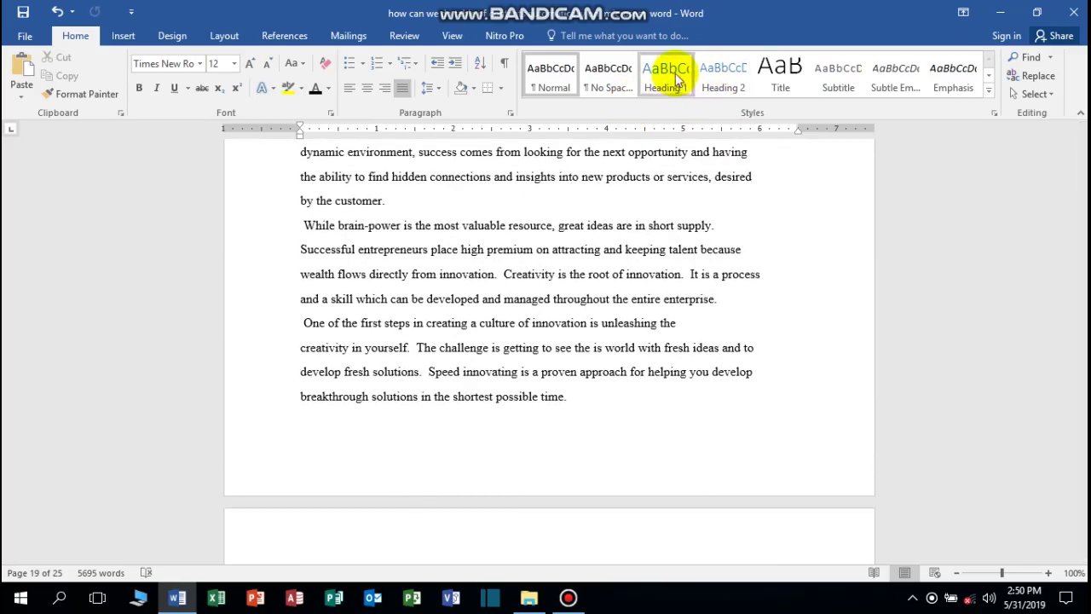
pyautogui.scroll(3, 525, 357)
pyautogui.scroll(8, 512, 353)
pyautogui.scroll(8, 499, 299)
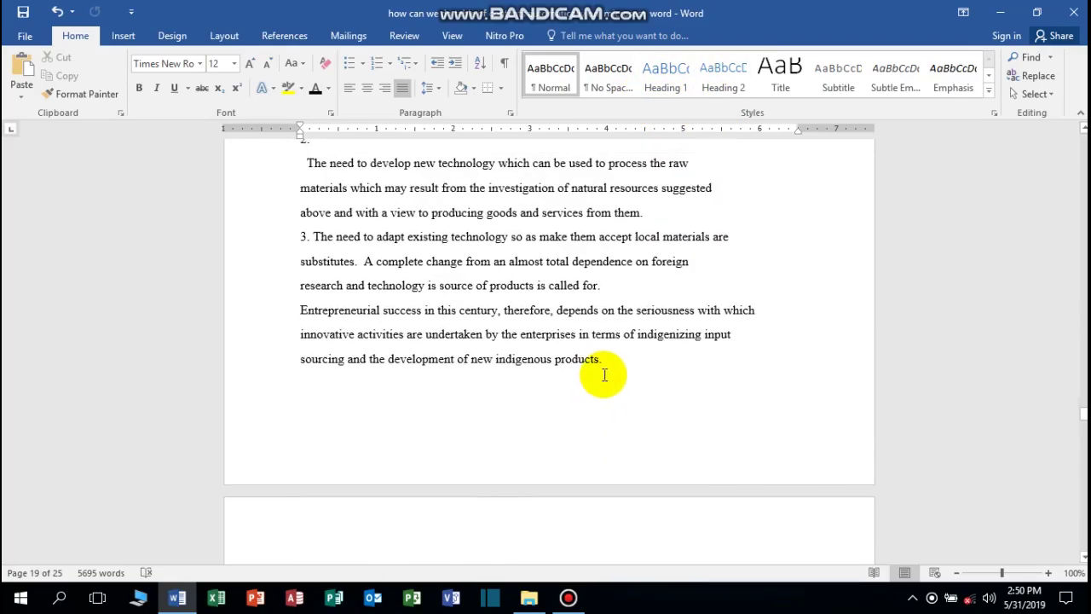
pyautogui.scroll(5, 601, 372)
pyautogui.scroll(10, 588, 323)
pyautogui.scroll(10, 585, 358)
pyautogui.scroll(10, 582, 360)
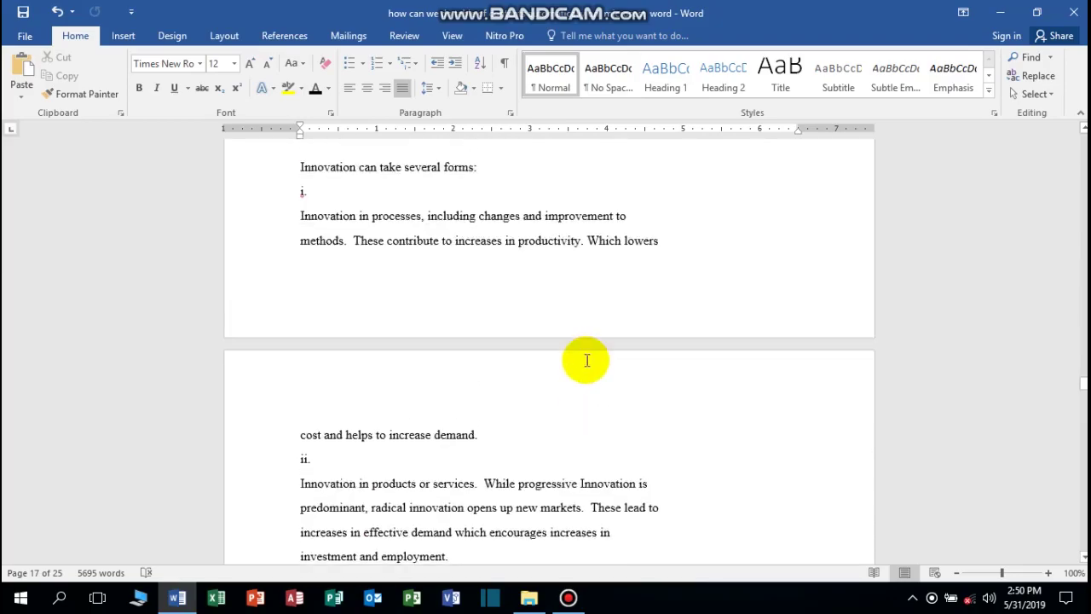
pyautogui.scroll(10, 579, 367)
pyautogui.scroll(10, 580, 368)
pyautogui.scroll(10, 579, 378)
pyautogui.scroll(10, 591, 447)
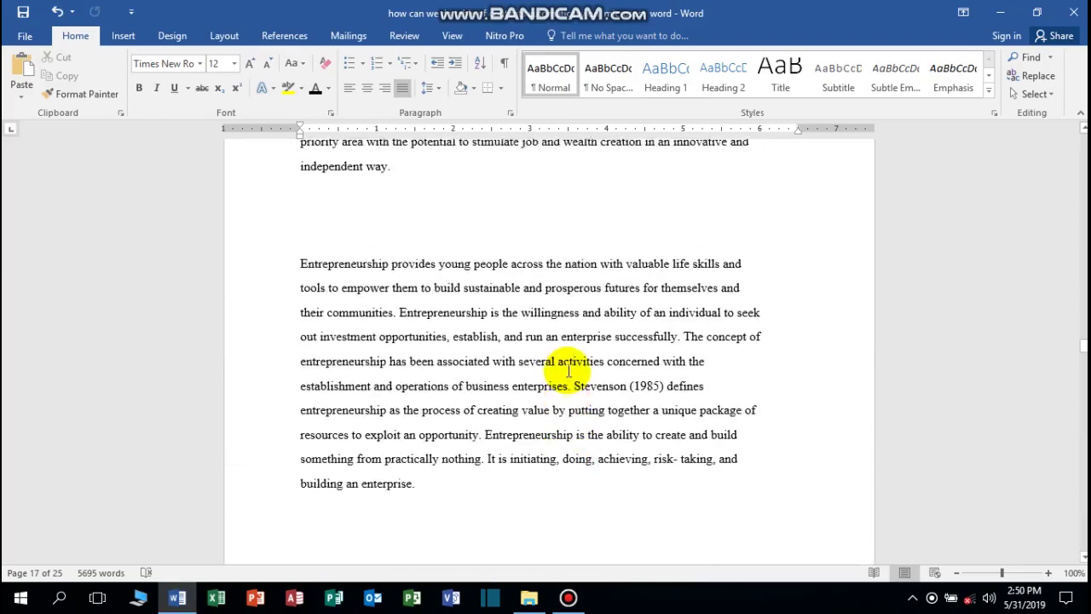
pyautogui.scroll(10, 512, 503)
pyautogui.scroll(5, 557, 367)
pyautogui.scroll(5, 519, 395)
pyautogui.scroll(5, 534, 389)
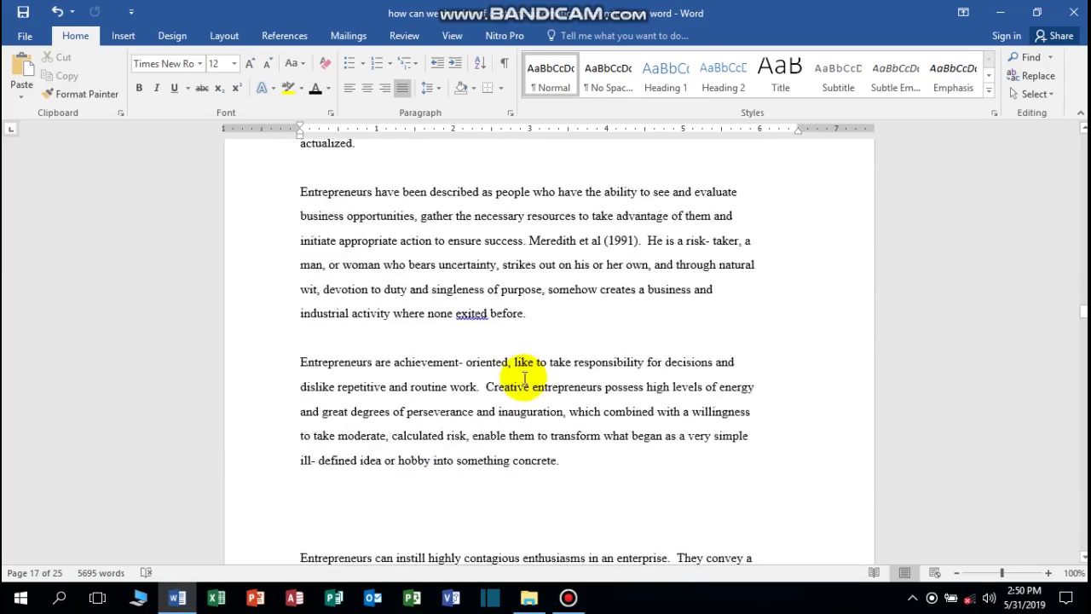
pyautogui.scroll(2, 519, 370)
pyautogui.scroll(5, 509, 367)
pyautogui.scroll(5, 566, 369)
pyautogui.scroll(5, 786, 373)
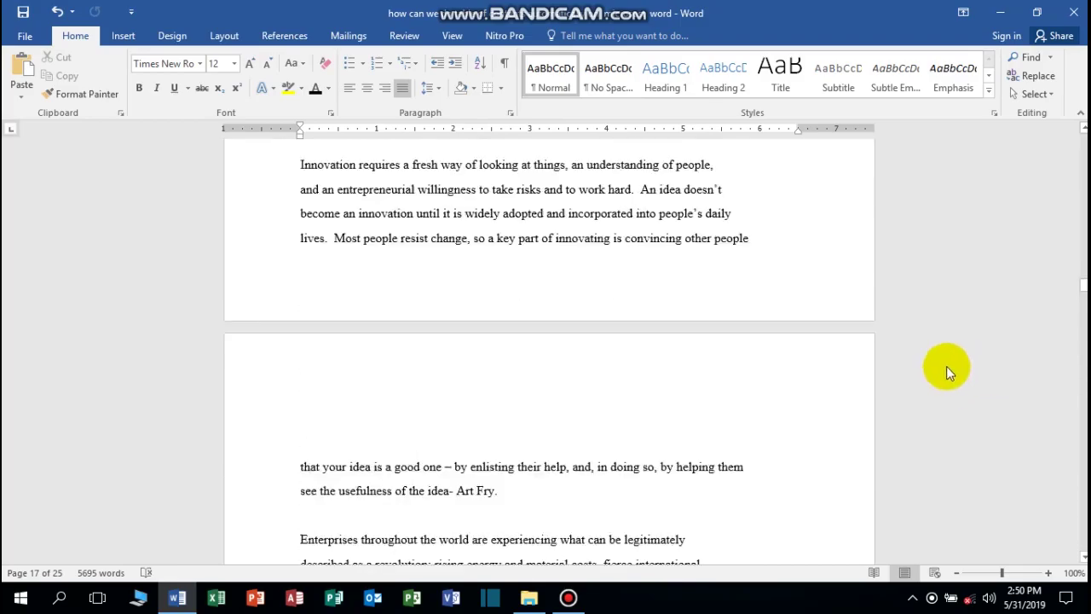
pyautogui.scroll(5, 844, 407)
pyautogui.scroll(5, 577, 446)
pyautogui.scroll(5, 421, 397)
pyautogui.scroll(5, 685, 397)
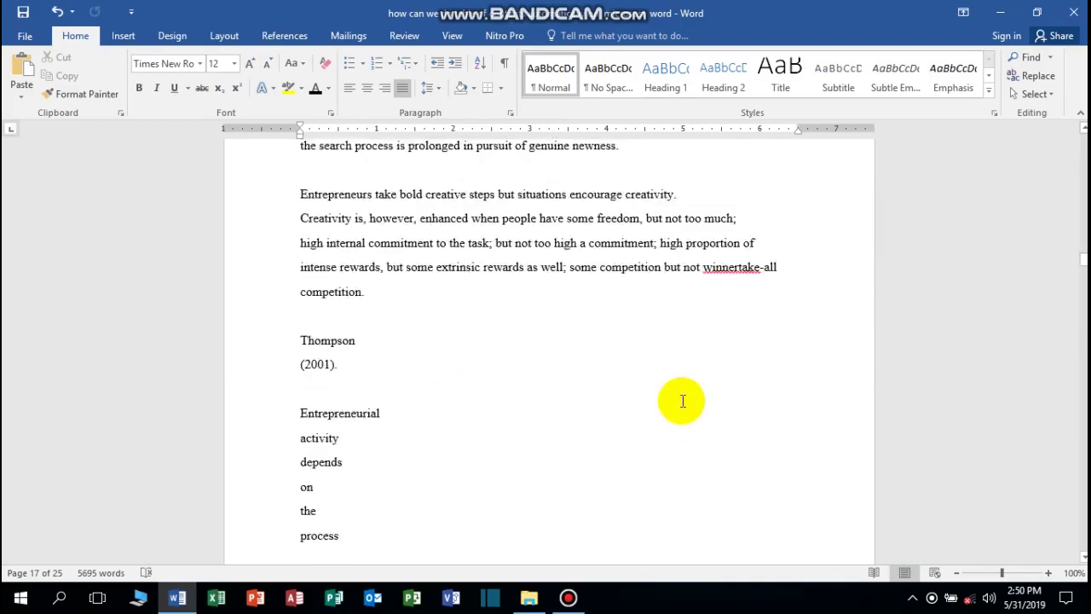
pyautogui.scroll(5, 584, 396)
pyautogui.scroll(5, 584, 397)
pyautogui.scroll(4, 596, 387)
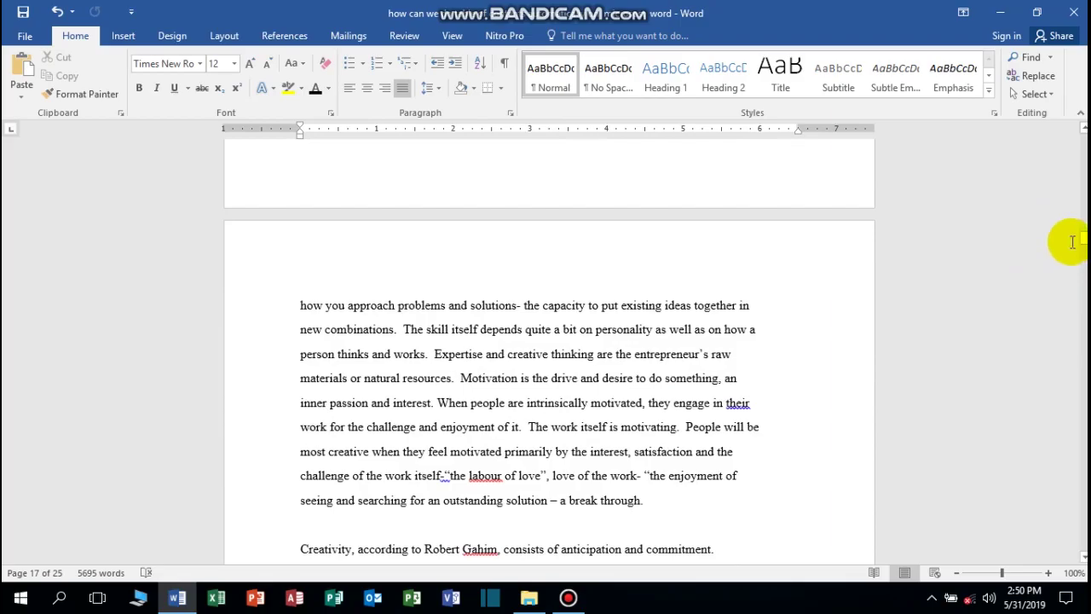
pyautogui.moveTo(1084, 243); pyautogui.dragTo(1082, 136)
pyautogui.scroll(-5, 511, 379)
pyautogui.scroll(-8, 502, 367)
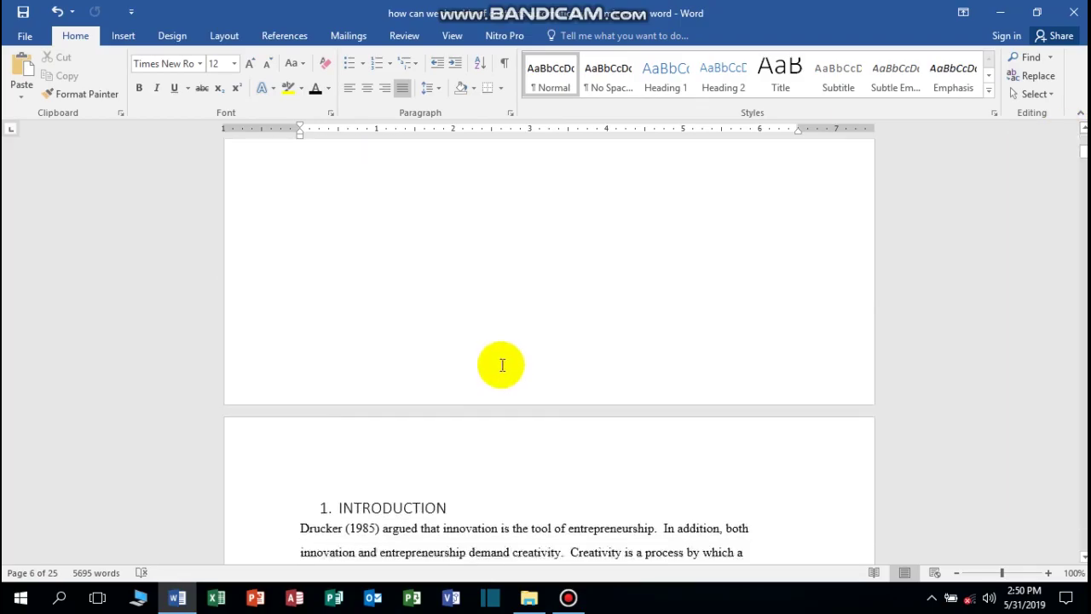
pyautogui.scroll(-6, 427, 333)
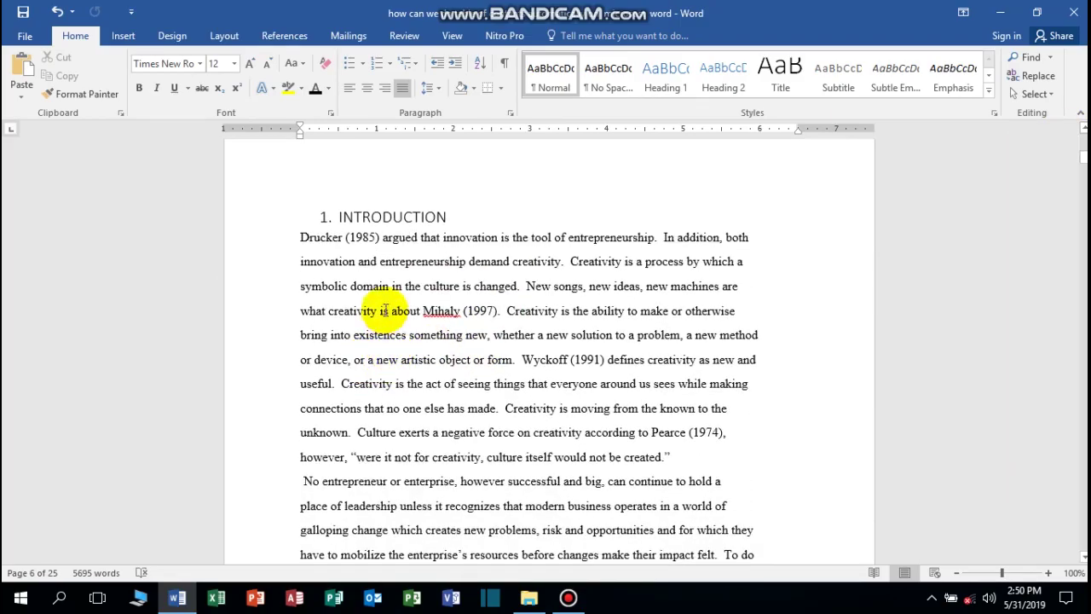
pyautogui.click(322, 216)
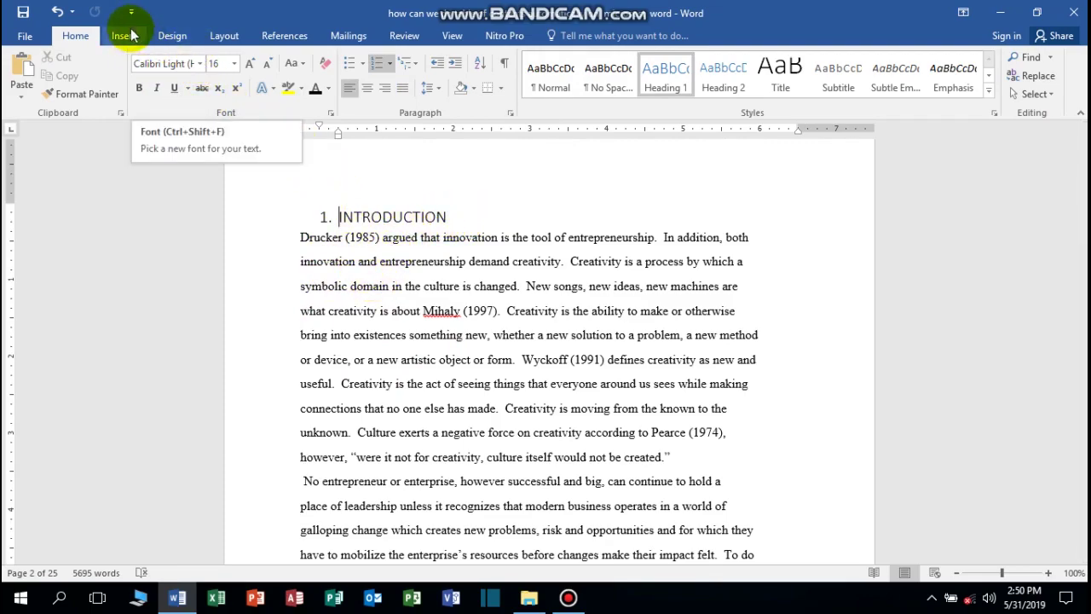
# Insert the automatic 'Contents' table of contents from the References tab above INTRODUCTION
pyautogui.click(286, 38)
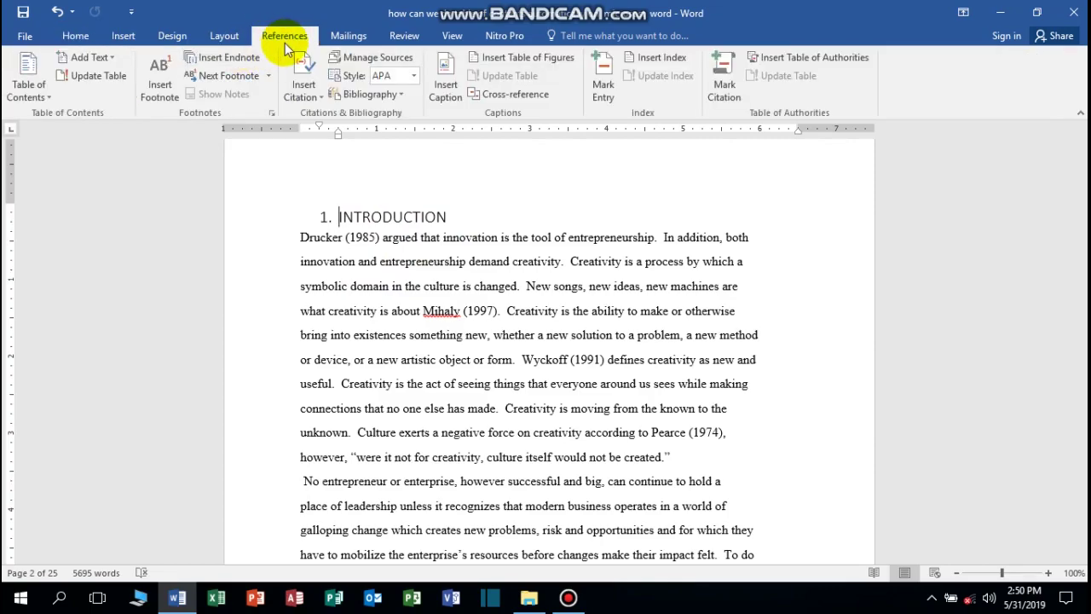
pyautogui.click(49, 95)
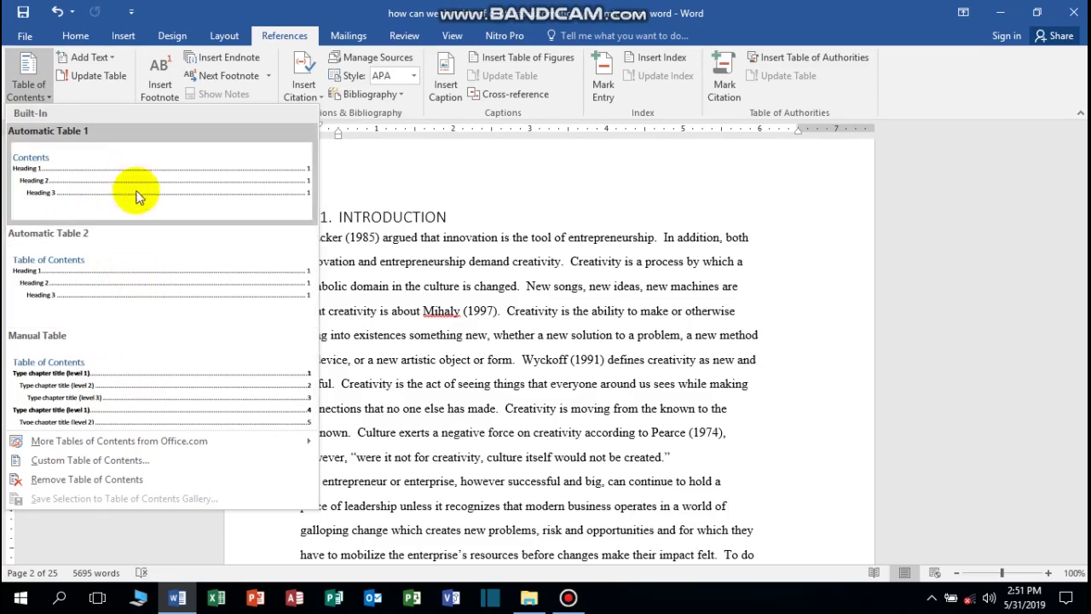
pyautogui.click(99, 198)
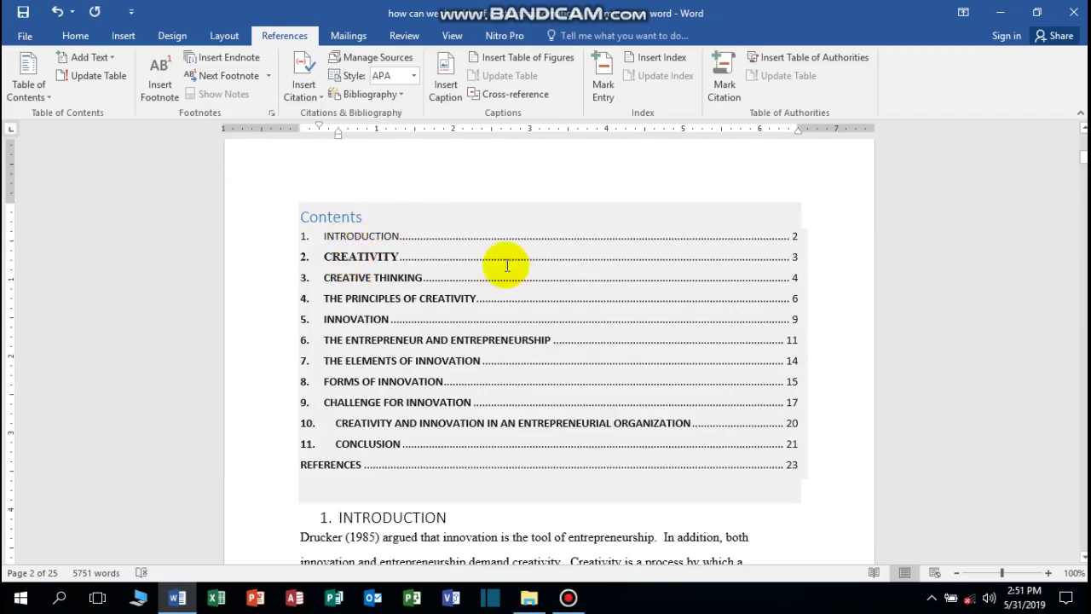
pyautogui.scroll(-3, 715, 320)
pyautogui.scroll(6, 526, 316)
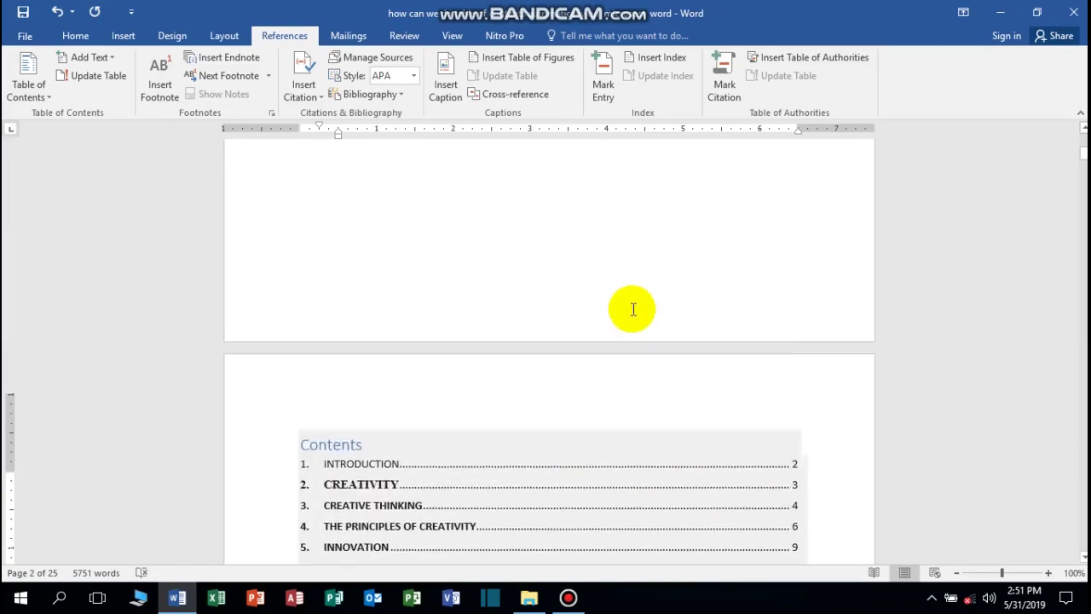
pyautogui.scroll(5, 628, 307)
pyautogui.scroll(5, 623, 310)
pyautogui.scroll(-10, 628, 319)
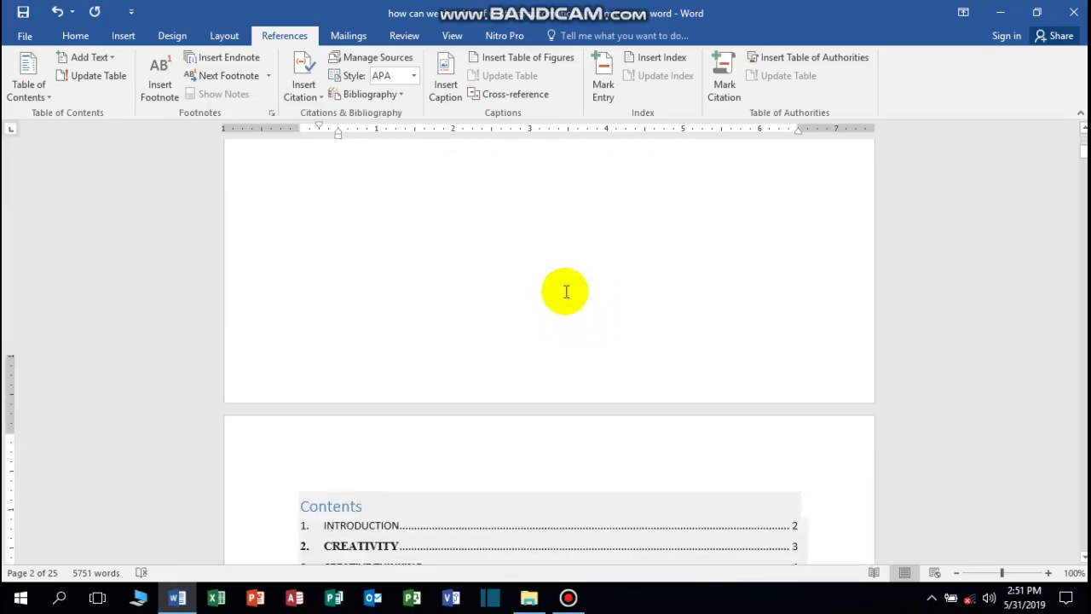
pyautogui.scroll(-7, 565, 290)
pyautogui.scroll(-3, 441, 338)
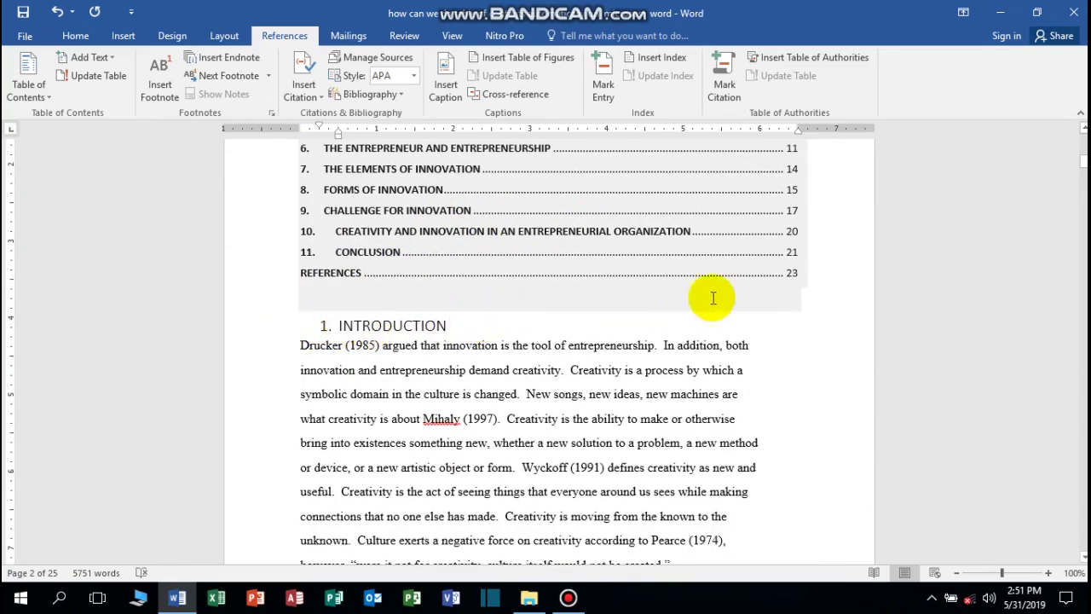
pyautogui.moveTo(383, 325)
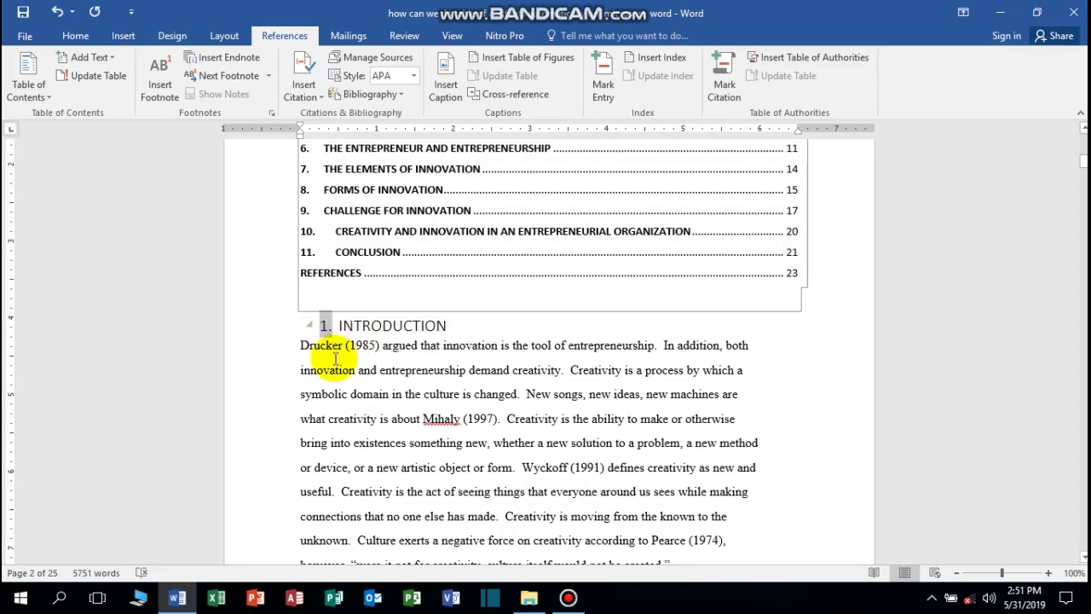
pyautogui.click(357, 311)
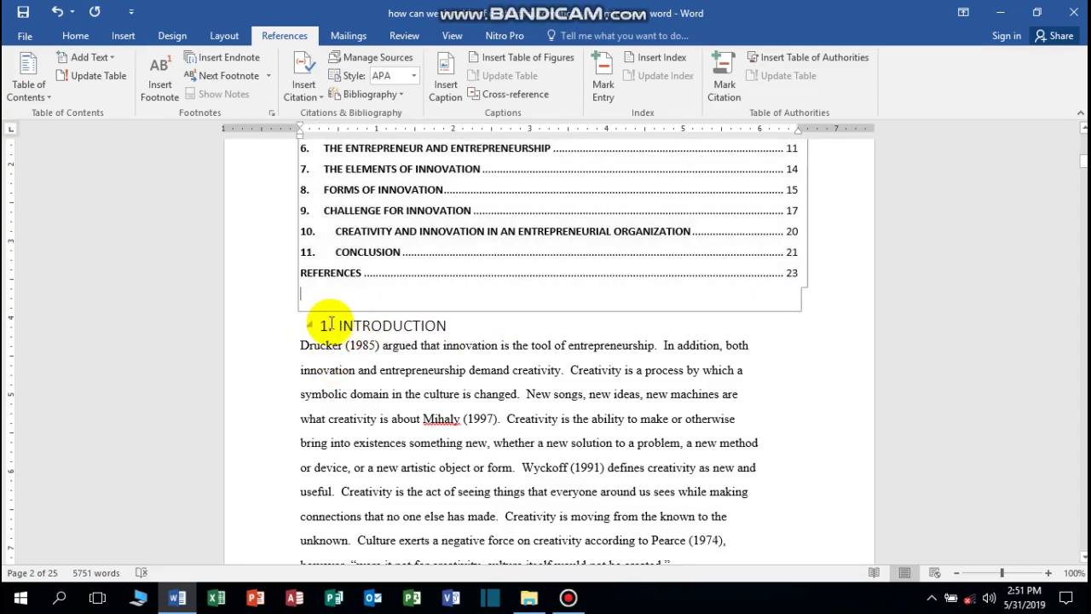
# Try adding empty lines before INTRODUCTION, then undo them and restore the removed content
pyautogui.click(332, 325)
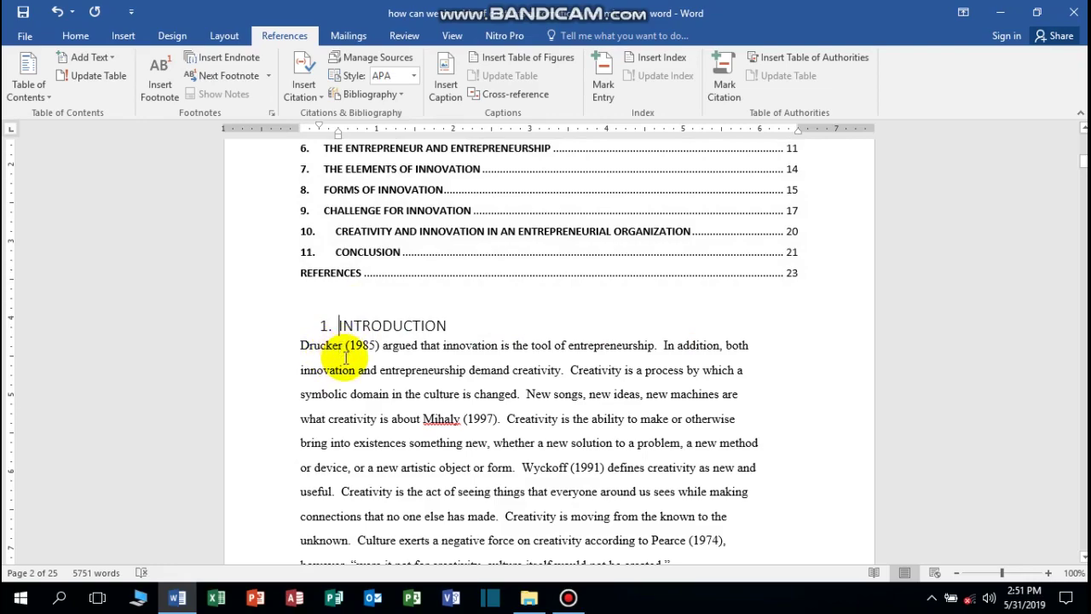
pyautogui.press('Return')
pyautogui.press('Return')
pyautogui.press('Return')
pyautogui.press('Return')
pyautogui.press('Return')
pyautogui.press('Return')
pyautogui.press('Return')
pyautogui.press('Return')
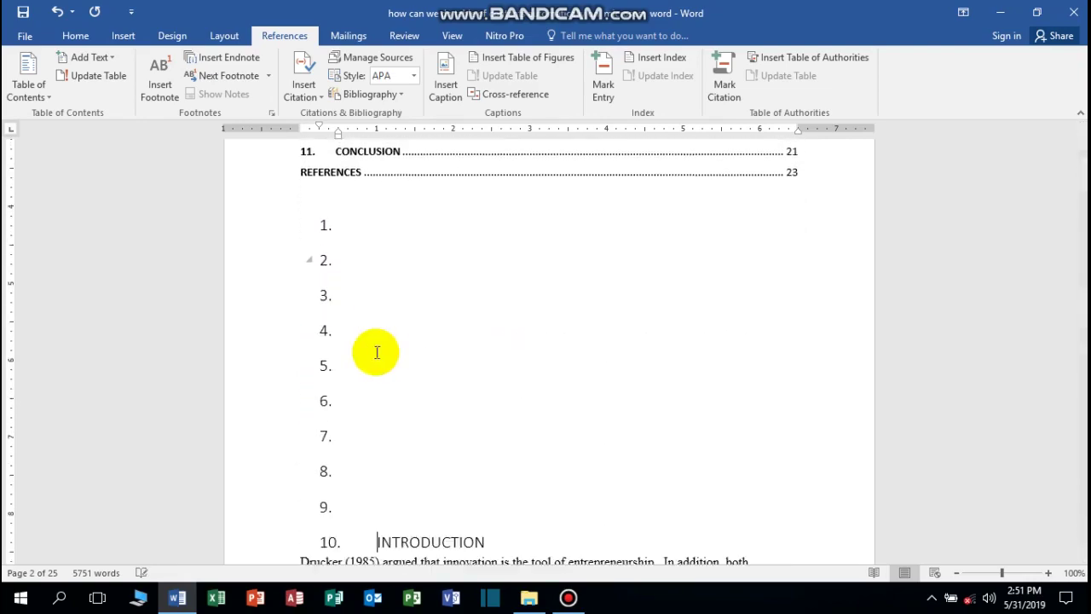
pyautogui.press('Return')
pyautogui.press('Return')
pyautogui.press('Return')
pyautogui.press('Return')
pyautogui.press('Return')
pyautogui.press('Return')
pyautogui.press('Return')
pyautogui.press('Return')
pyautogui.press('Return')
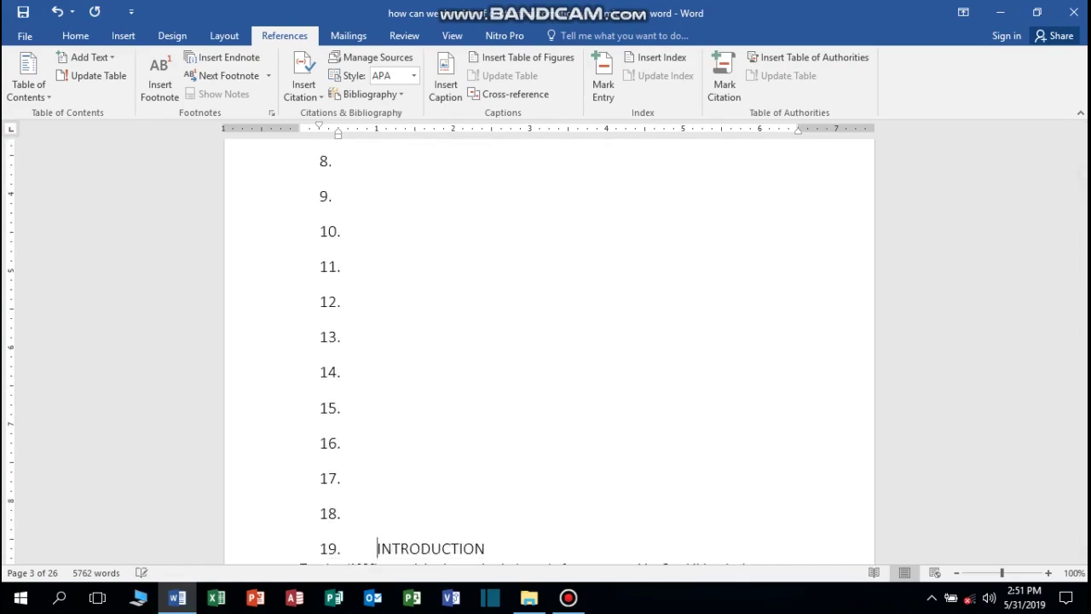
pyautogui.press('Return')
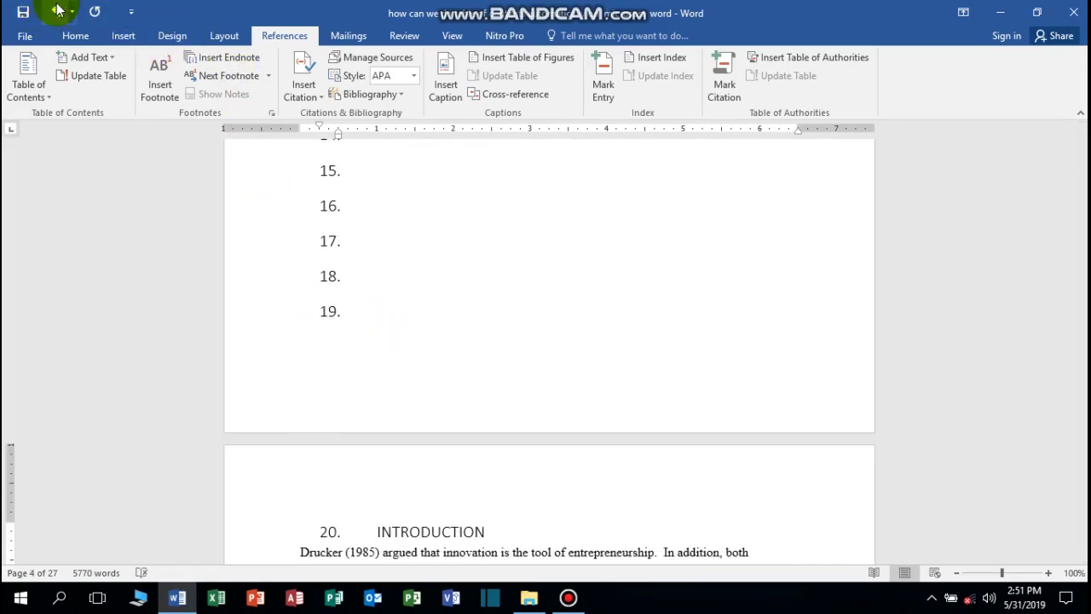
pyautogui.click(56, 11)
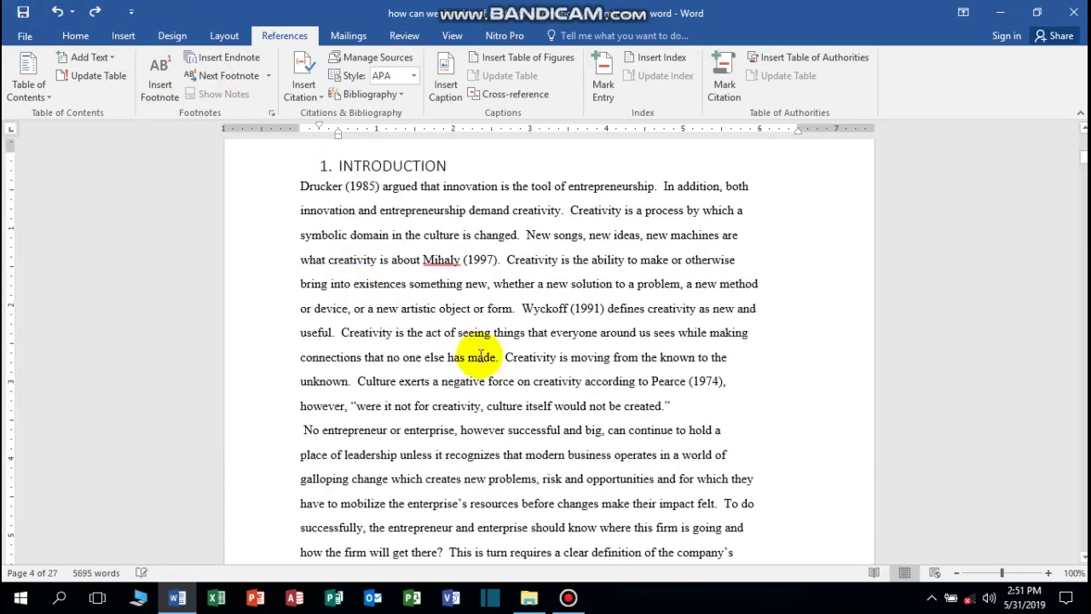
pyautogui.scroll(1, 469, 324)
pyautogui.scroll(4, 536, 312)
pyautogui.scroll(6, 536, 334)
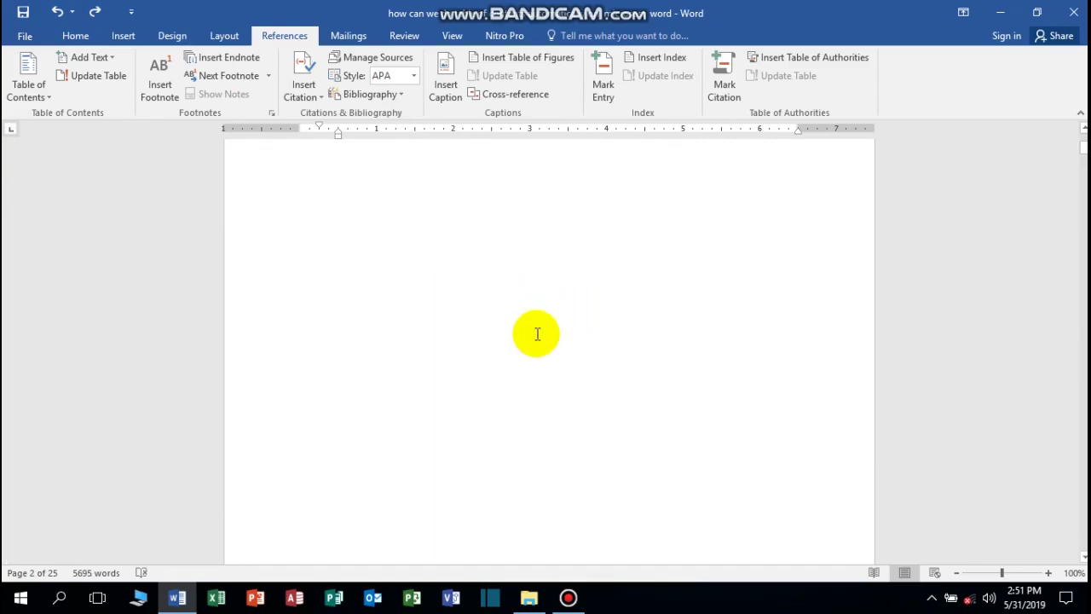
pyautogui.scroll(5, 536, 334)
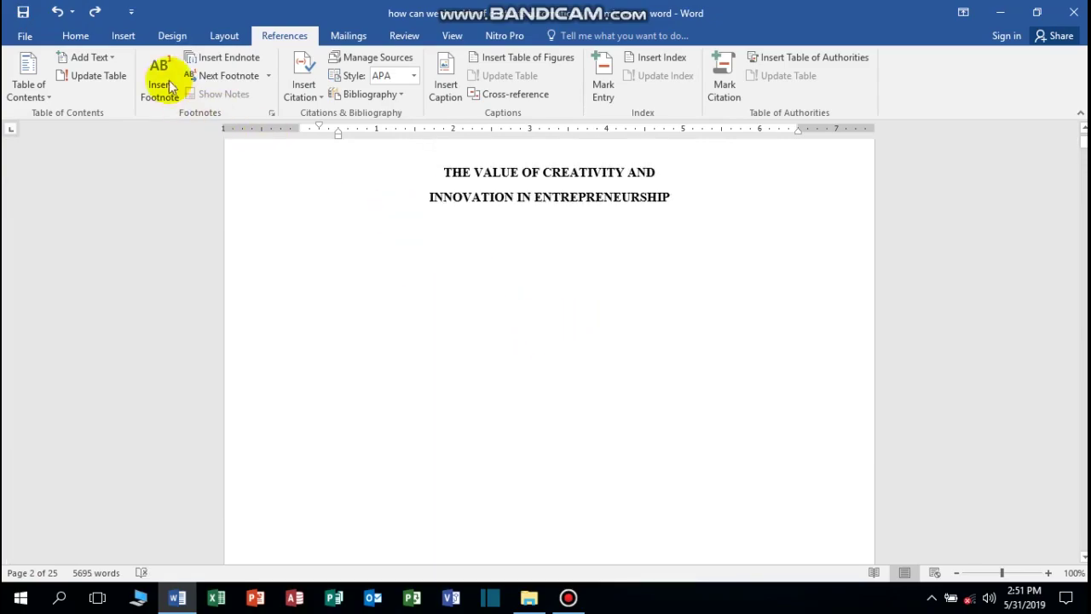
pyautogui.click(93, 11)
pyautogui.scroll(-4, 565, 323)
pyautogui.scroll(-3, 597, 341)
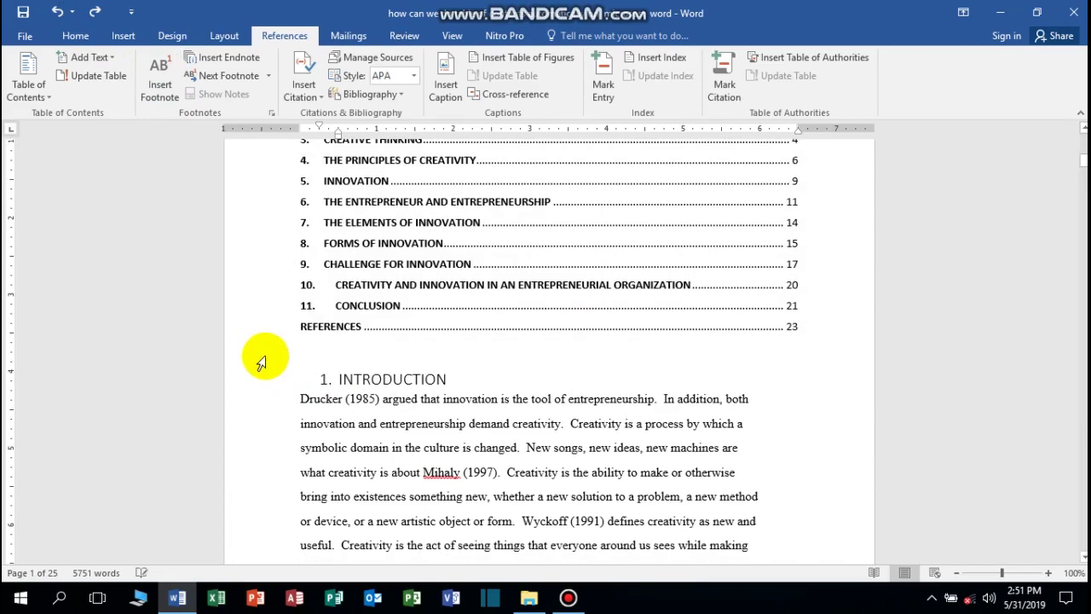
# Insert and then remove a blank line before the Drucker paragraph
pyautogui.click(297, 396)
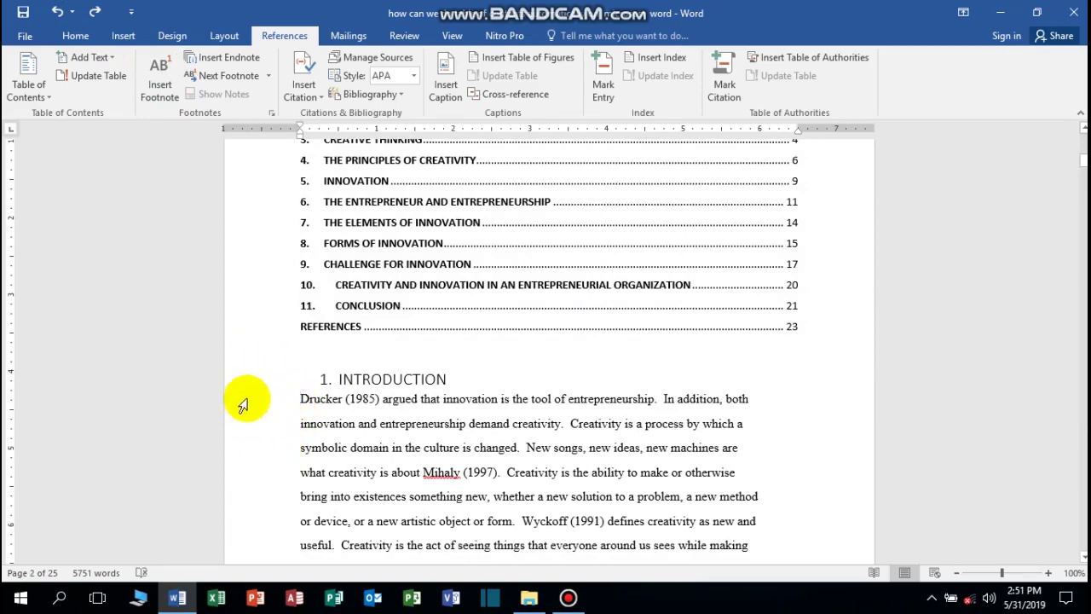
pyautogui.press('Return')
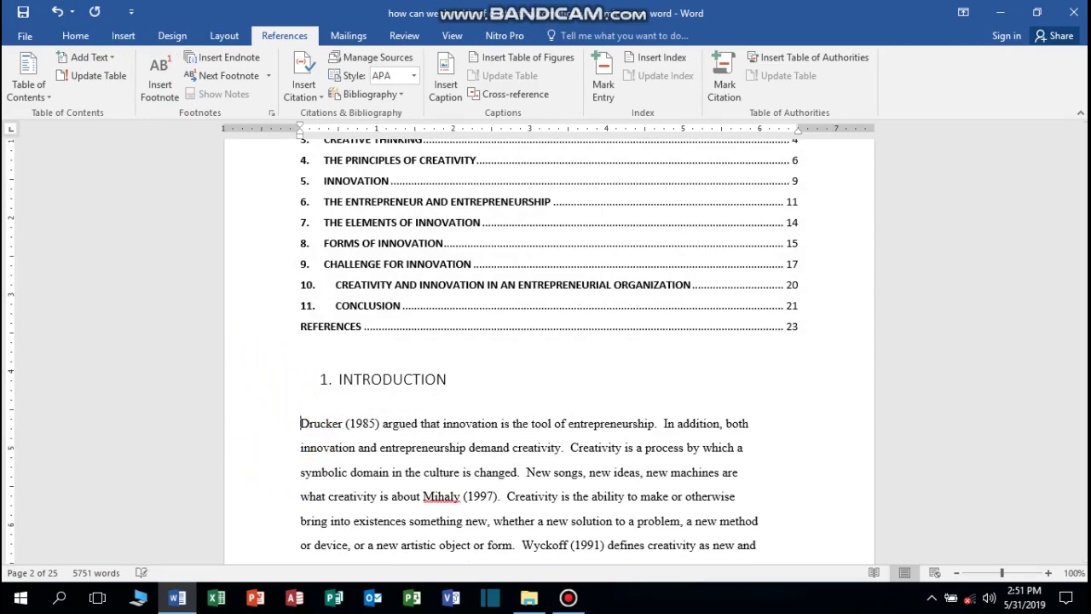
pyautogui.click(65, 14)
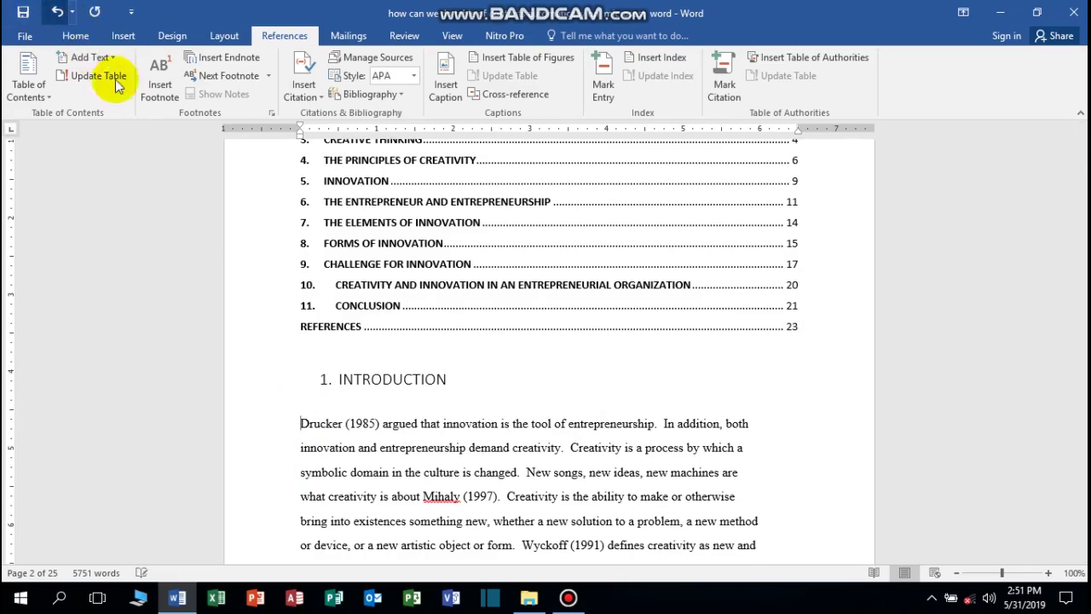
# Add blank lines inside the contents so 1. INTRODUCTION moves onto the next page
pyautogui.click(677, 352)
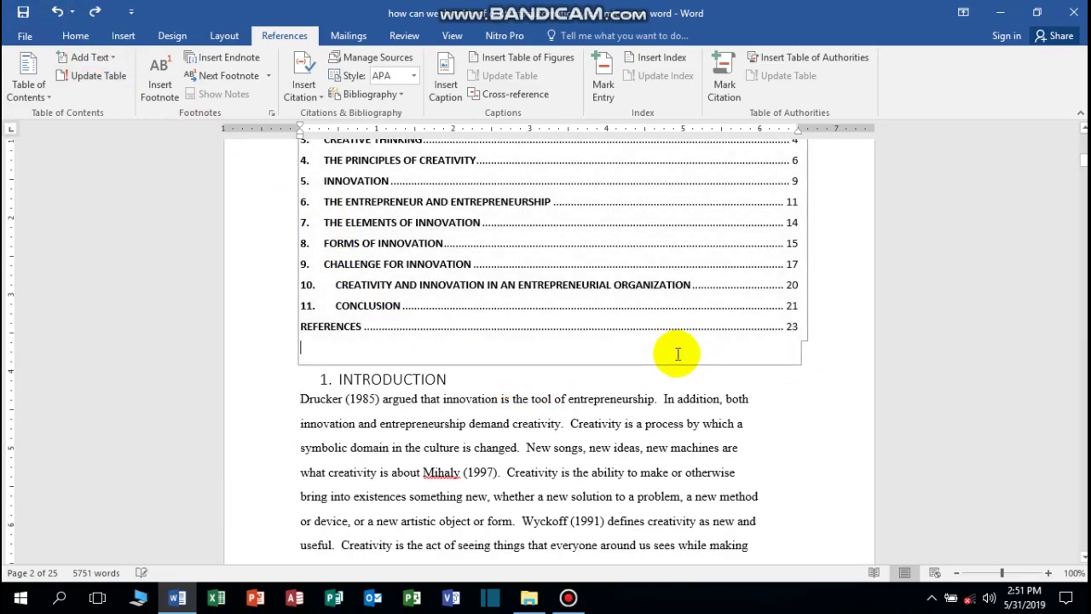
pyautogui.press('Return')
pyautogui.press('Return')
pyautogui.press('Return')
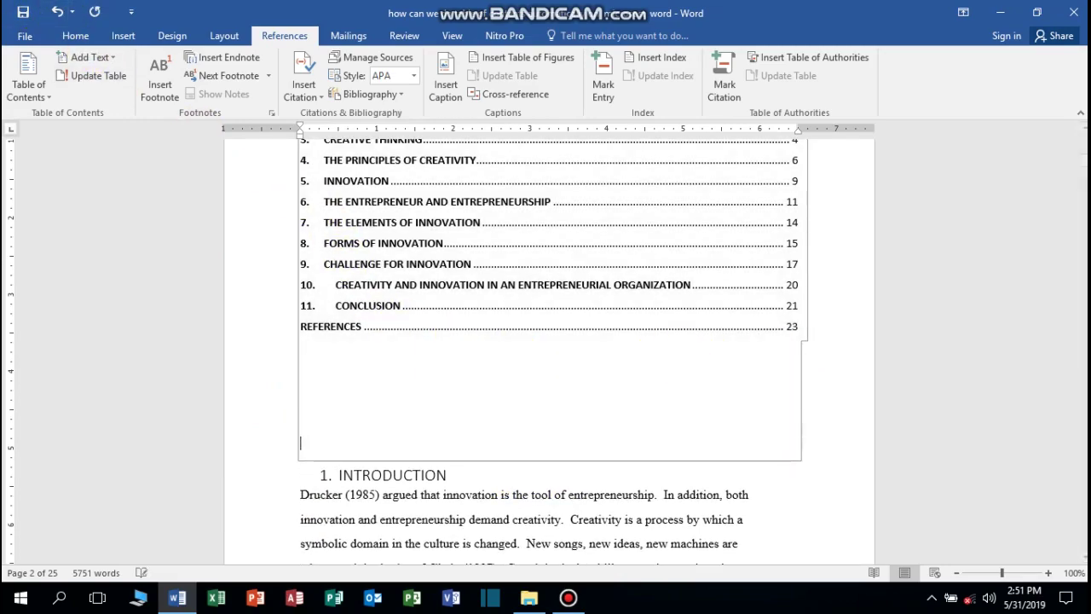
pyautogui.press('Return')
pyautogui.press('Return')
pyautogui.press('Return')
pyautogui.press('Return')
pyautogui.press('Return')
pyautogui.press('Return')
pyautogui.press('Return')
pyautogui.press('Return')
pyautogui.press('Return')
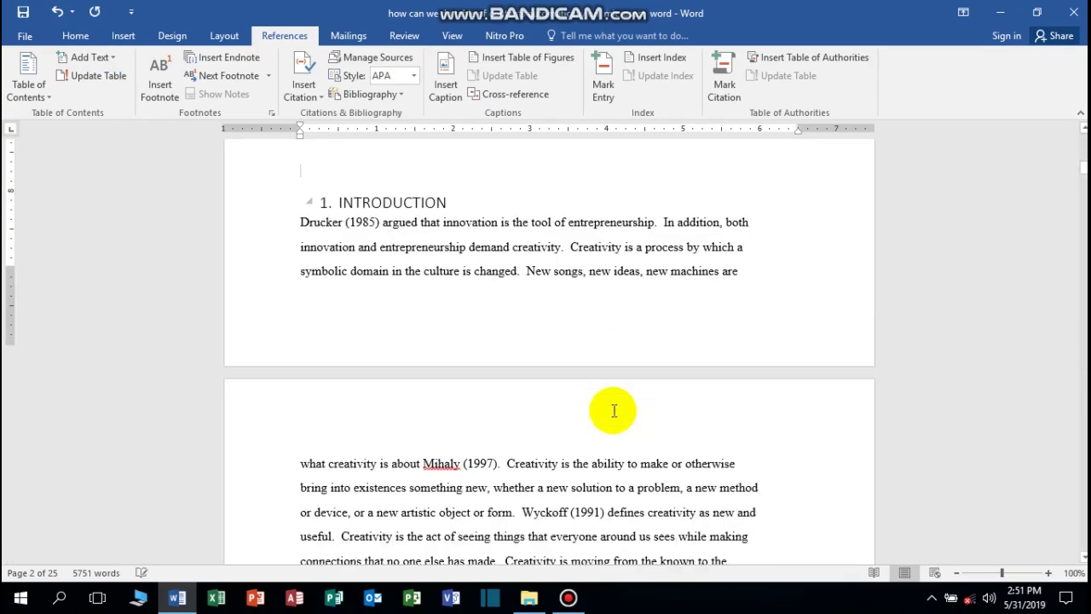
pyautogui.press('Return')
pyautogui.press('Return')
pyautogui.press('Return')
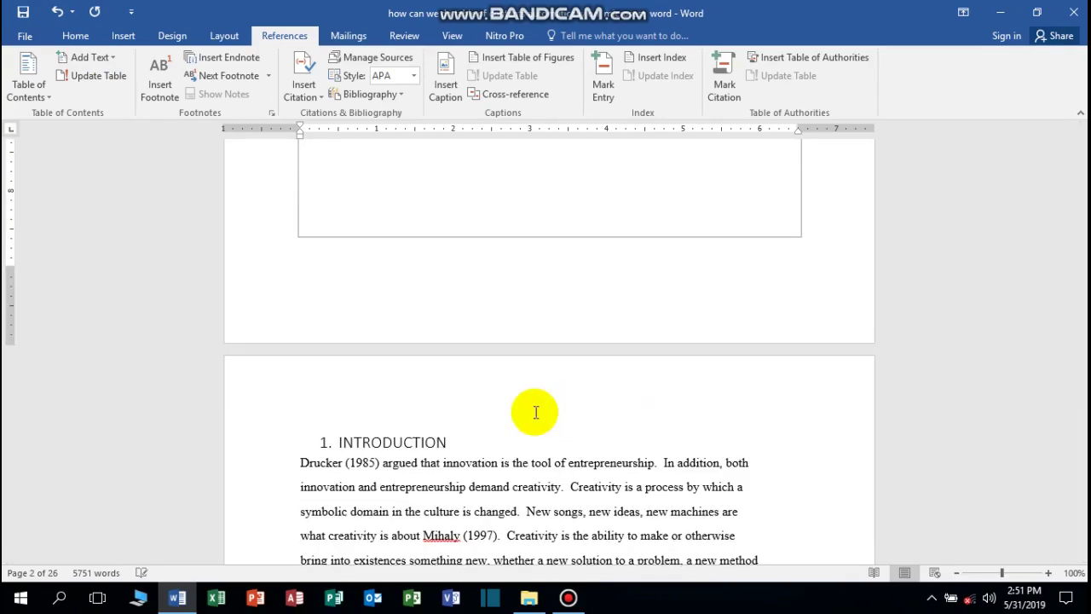
# Scroll back to the table of contents and select the 'Contents' heading text
pyautogui.click(555, 360)
pyautogui.scroll(7, 529, 367)
pyautogui.scroll(5, 511, 374)
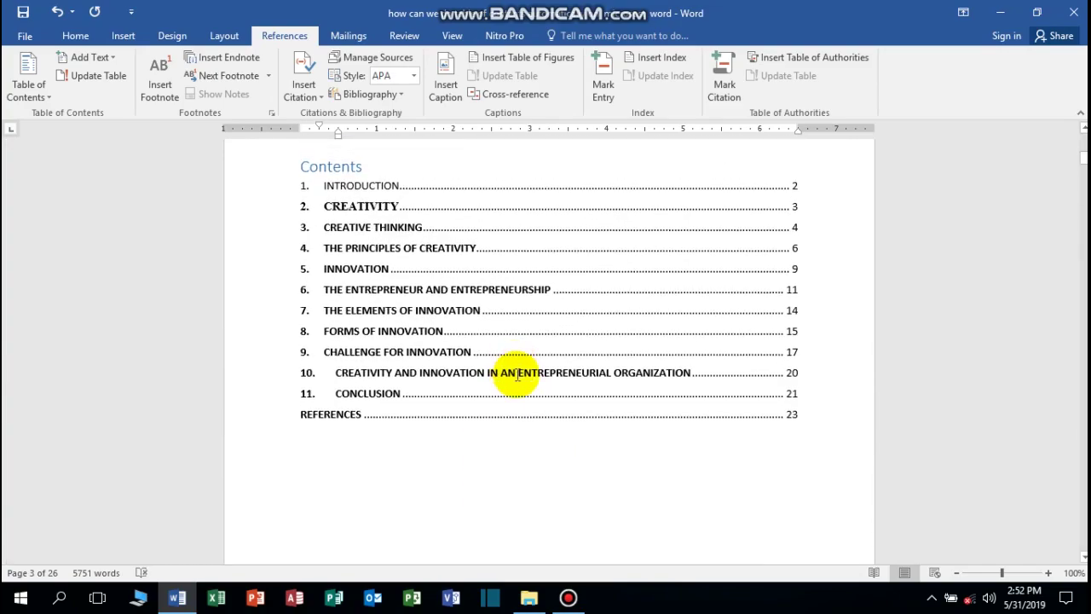
pyautogui.scroll(-8, 516, 379)
pyautogui.scroll(6, 545, 392)
pyautogui.scroll(6, 648, 399)
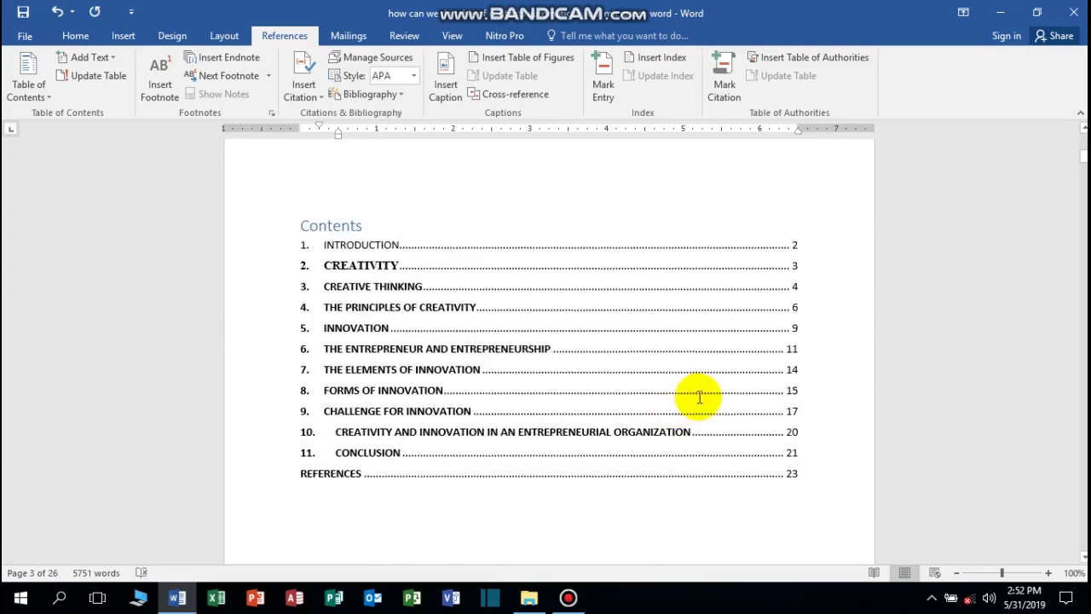
pyautogui.scroll(5, 348, 418)
pyautogui.scroll(-5, 455, 382)
pyautogui.click(499, 338)
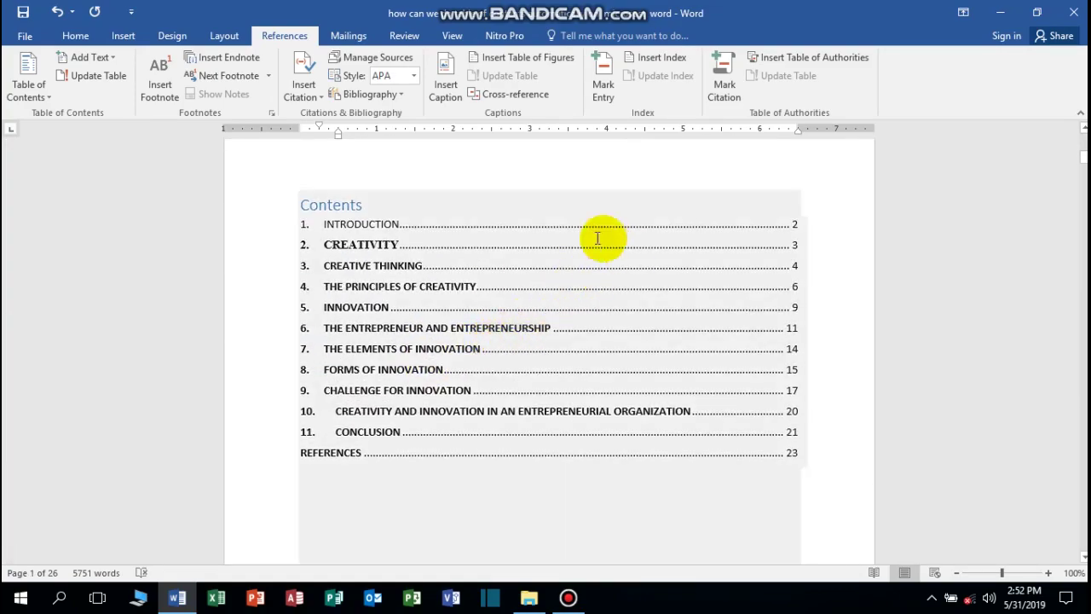
pyautogui.click(367, 204)
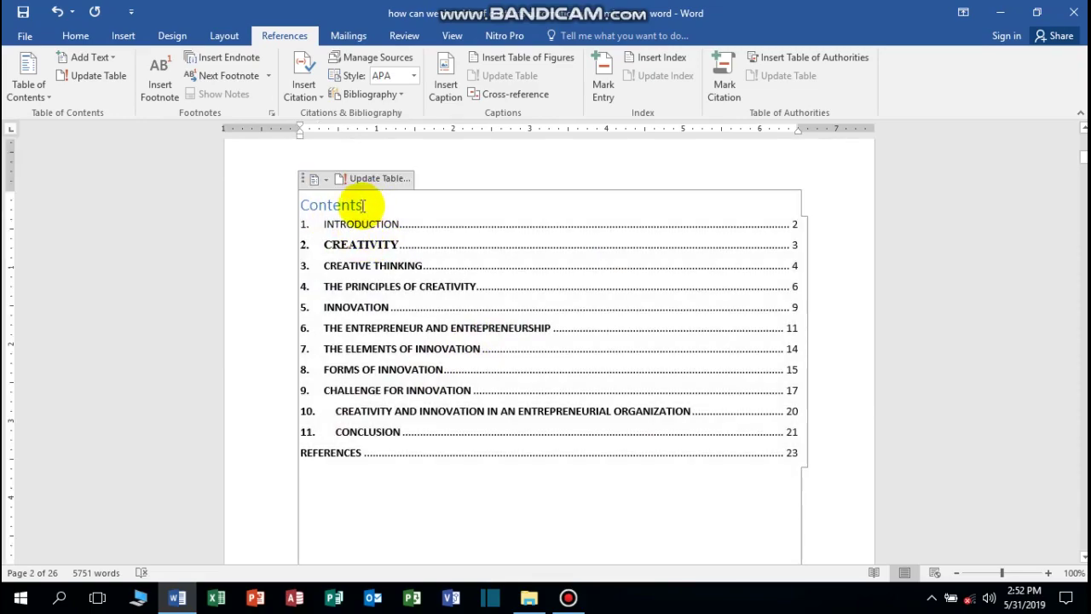
pyautogui.moveTo(365, 205); pyautogui.dragTo(304, 205)
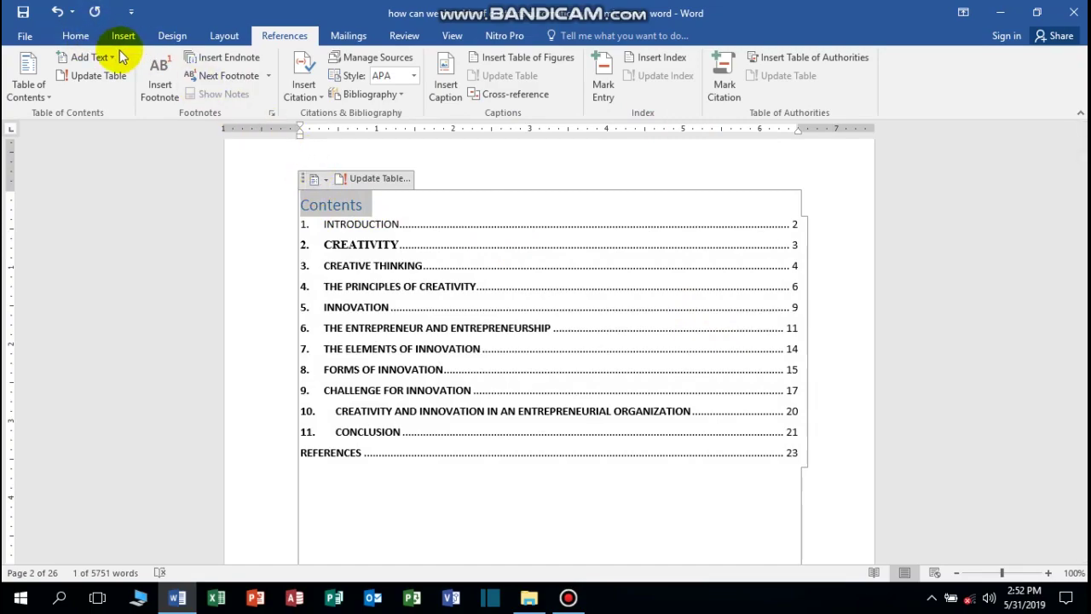
# Make 'Contents' bold Times New Roman, then position the cursor on that line for the 'page' label
pyautogui.click(75, 36)
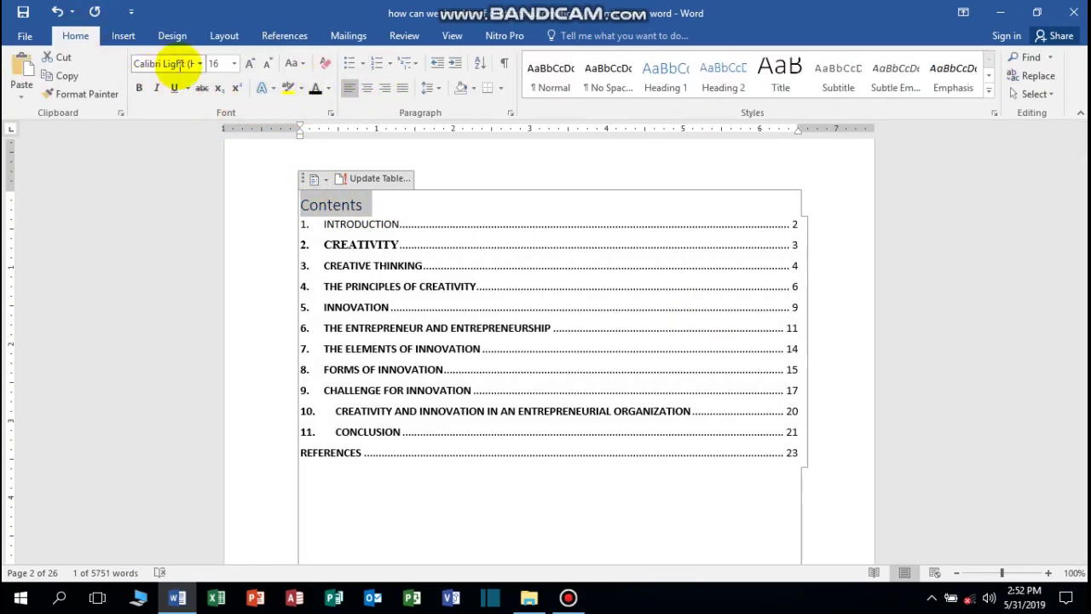
pyautogui.click(141, 90)
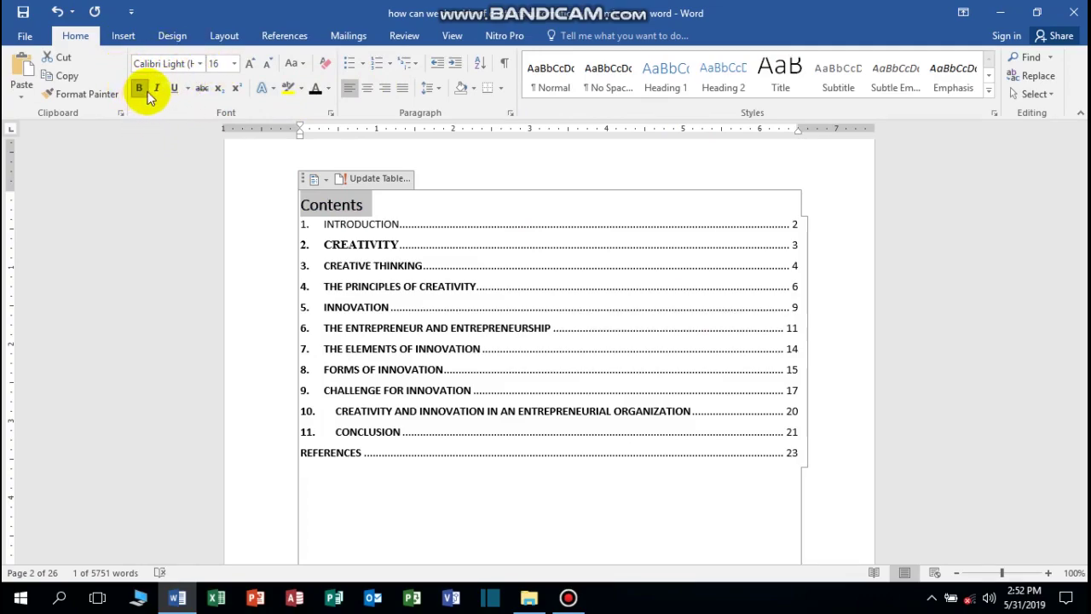
pyautogui.click(200, 65)
pyautogui.click(196, 153)
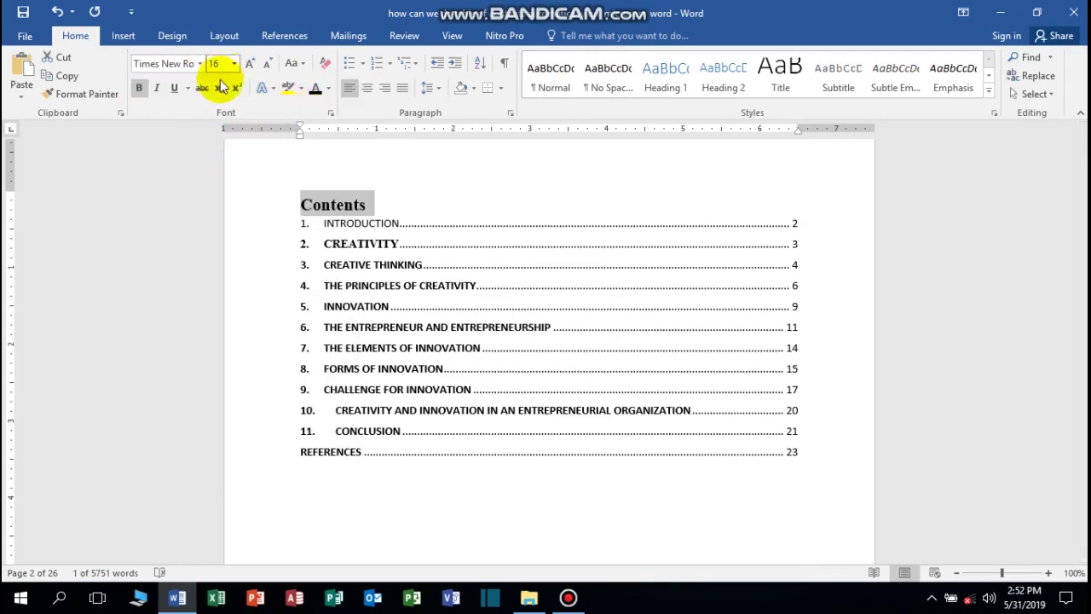
pyautogui.click(469, 209)
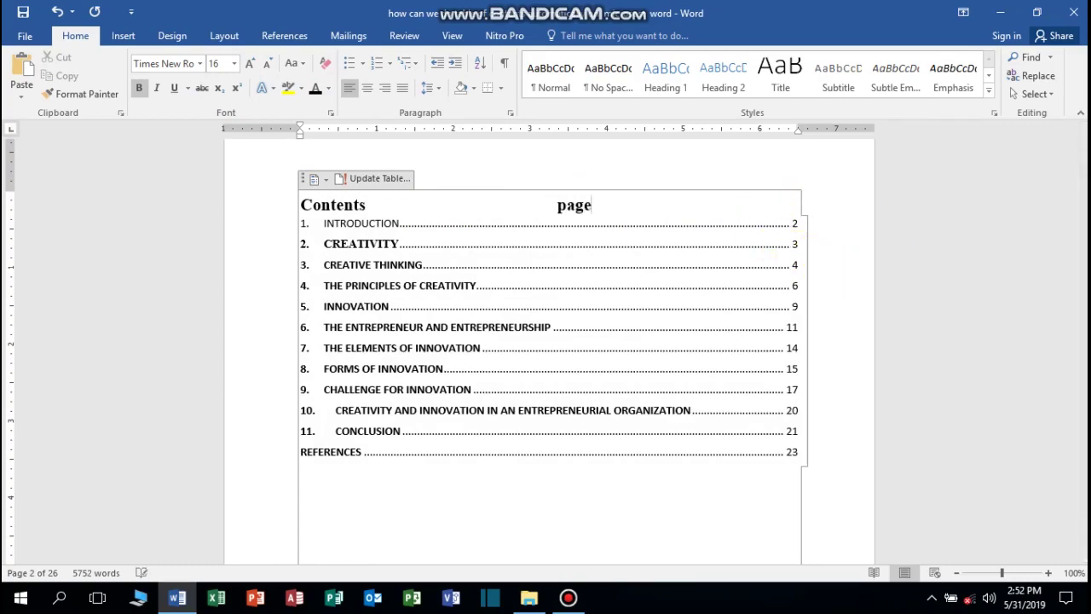
pyautogui.click(544, 206)
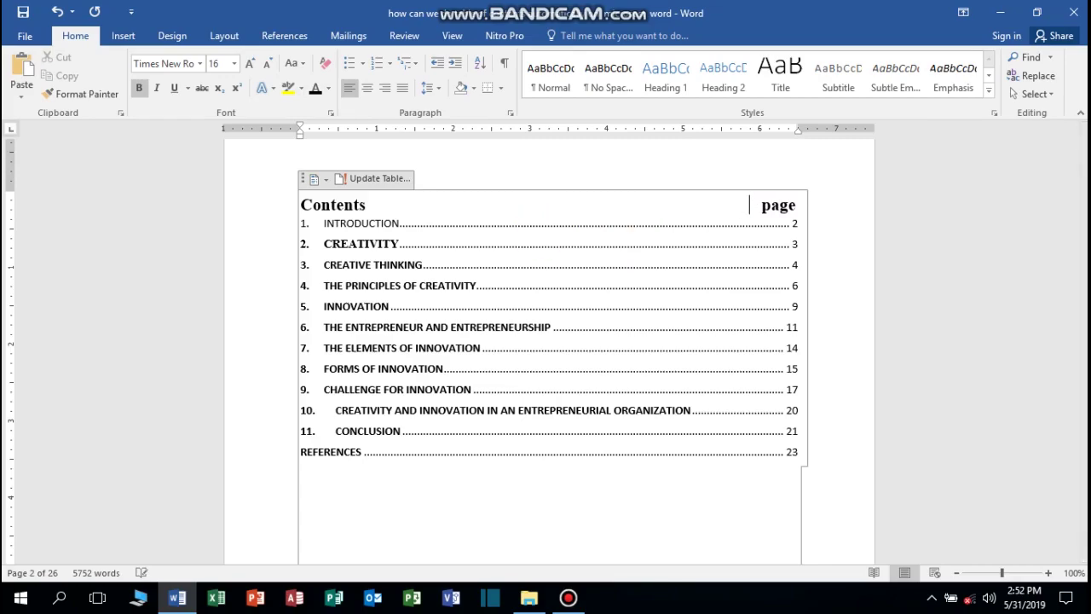
# Delete the stray character before 'page' and save the essay
pyautogui.press('BackSpace')
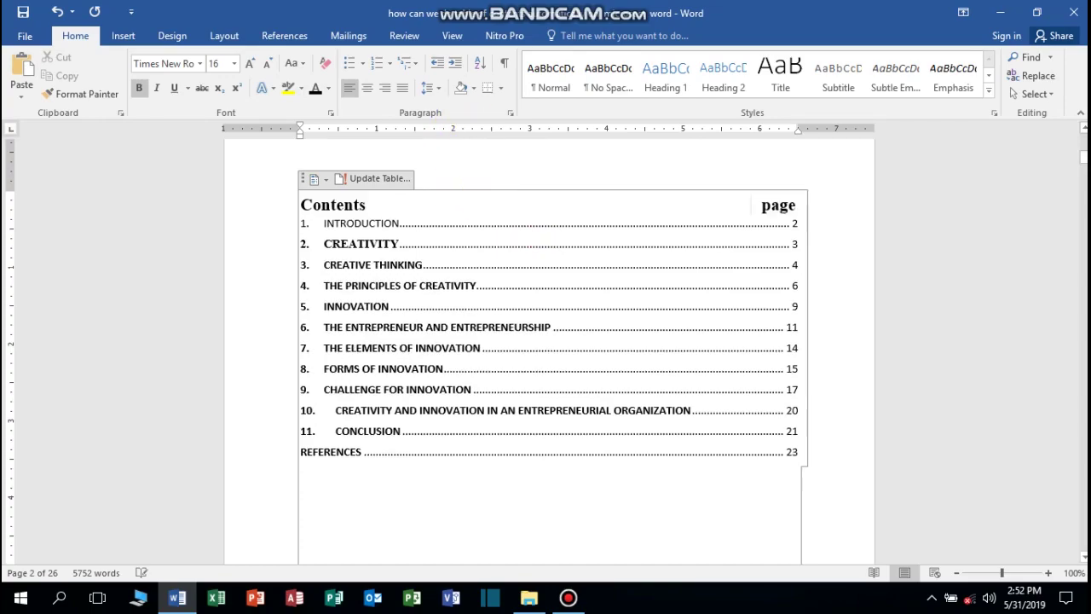
pyautogui.click(23, 15)
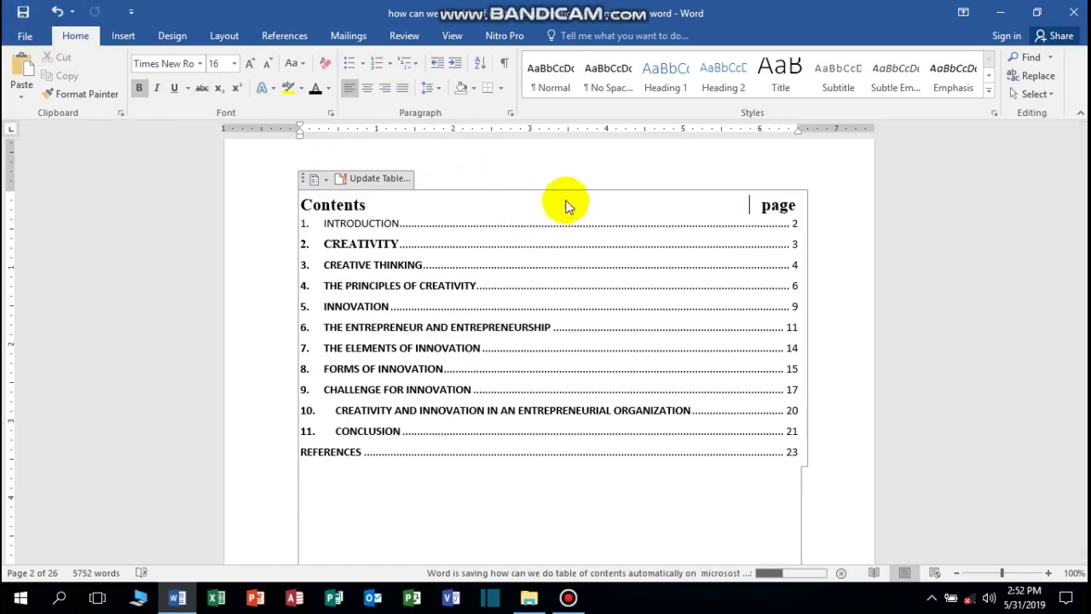
pyautogui.scroll(-2, 726, 280)
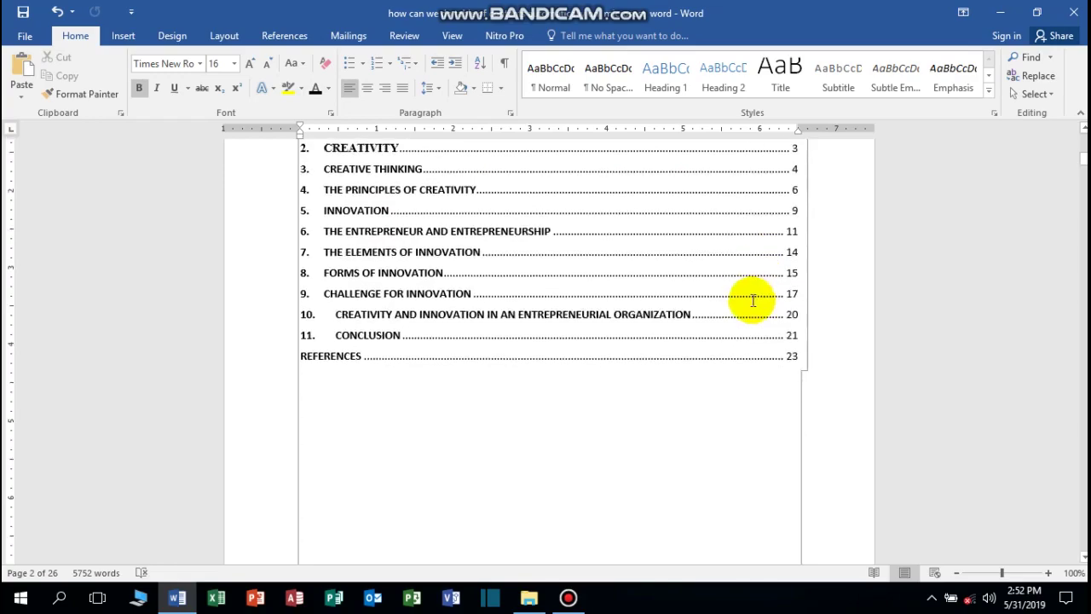
pyautogui.scroll(-2, 755, 299)
pyautogui.scroll(-4, 657, 312)
pyautogui.scroll(-2, 528, 316)
# Review the finished contents table and click into the contents field
pyautogui.scroll(5, 383, 316)
pyautogui.scroll(4, 358, 316)
pyautogui.scroll(-2, 405, 324)
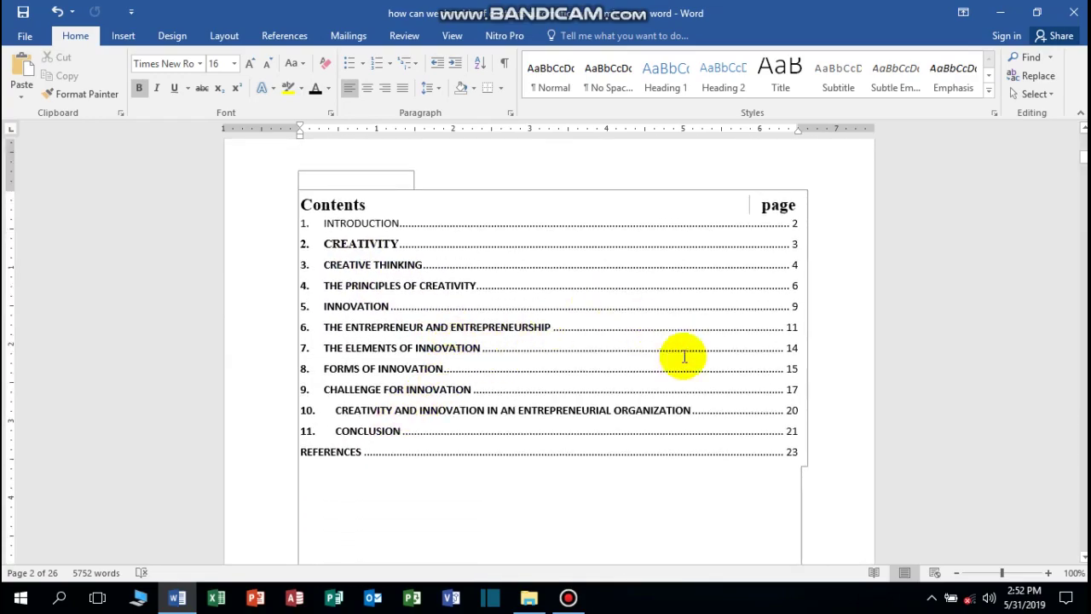
pyautogui.scroll(3, 648, 364)
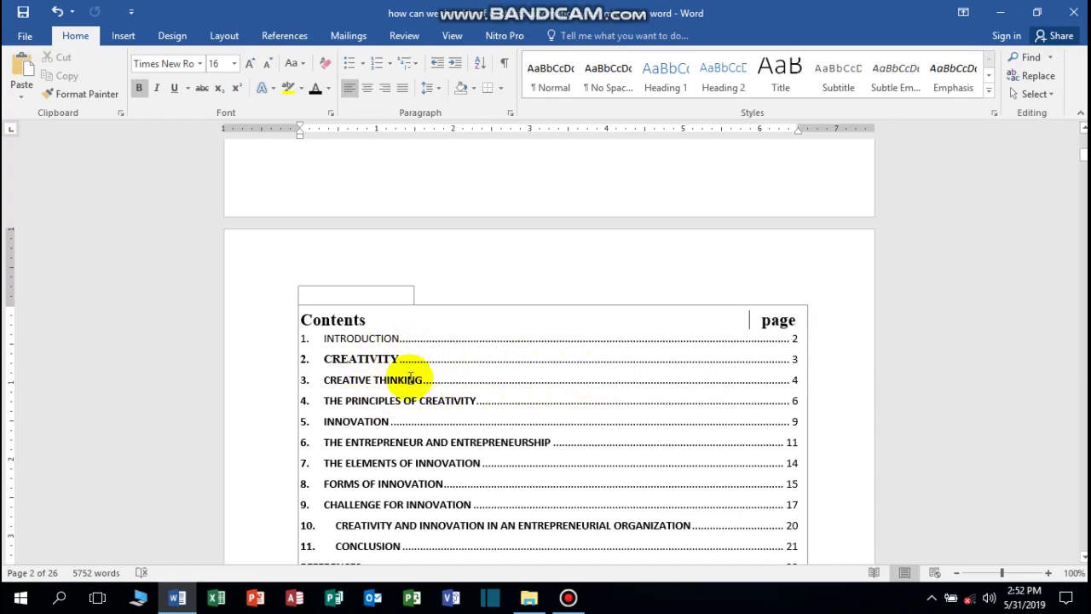
pyautogui.scroll(-4, 597, 392)
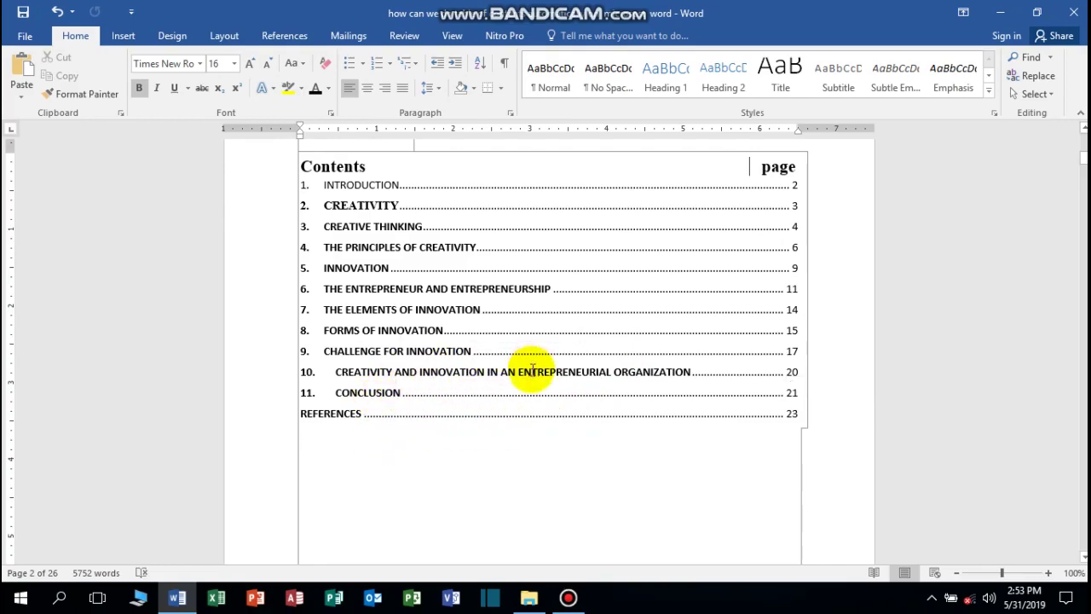
pyautogui.scroll(3, 375, 281)
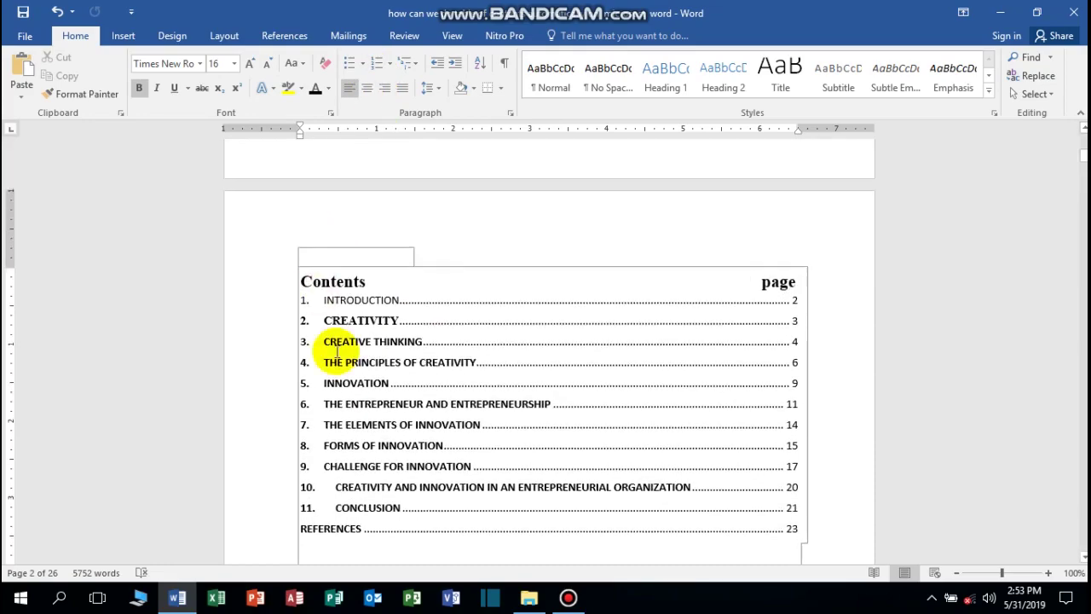
pyautogui.click(383, 294)
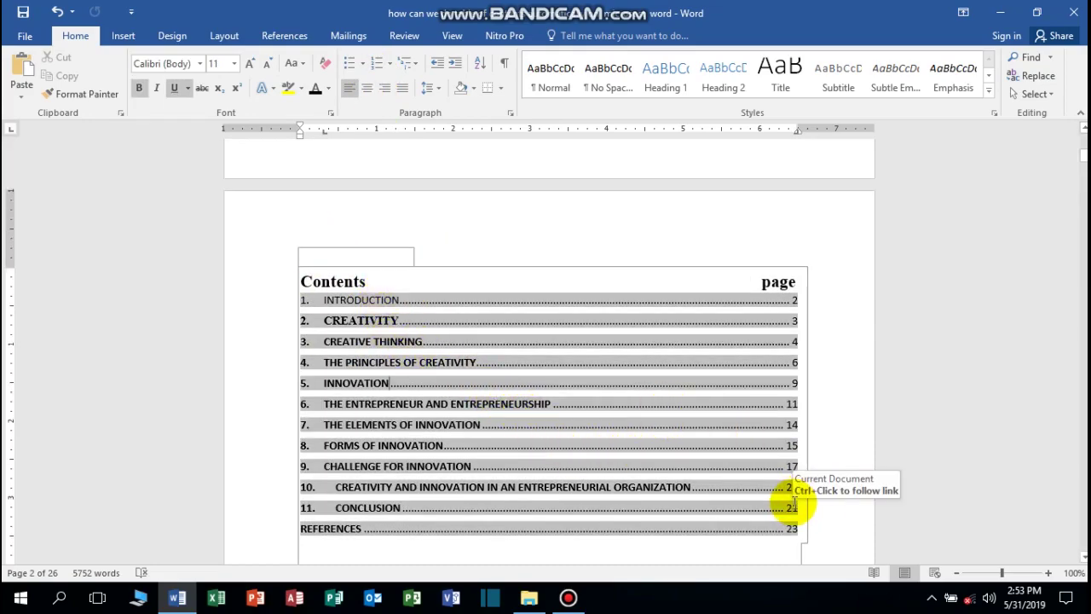
pyautogui.click(355, 281)
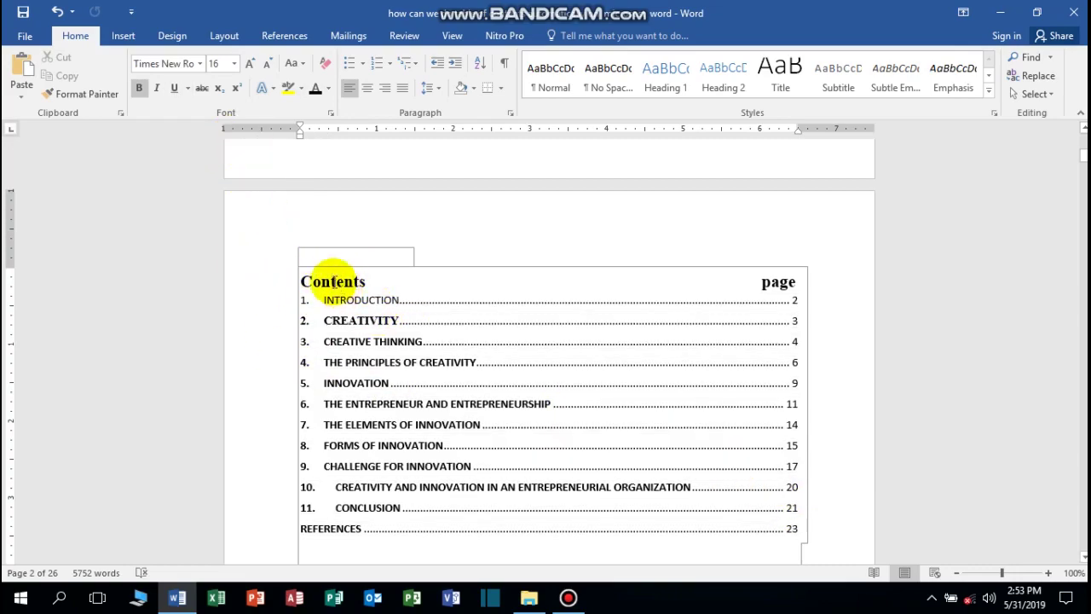
pyautogui.click(365, 297)
pyautogui.click(345, 281)
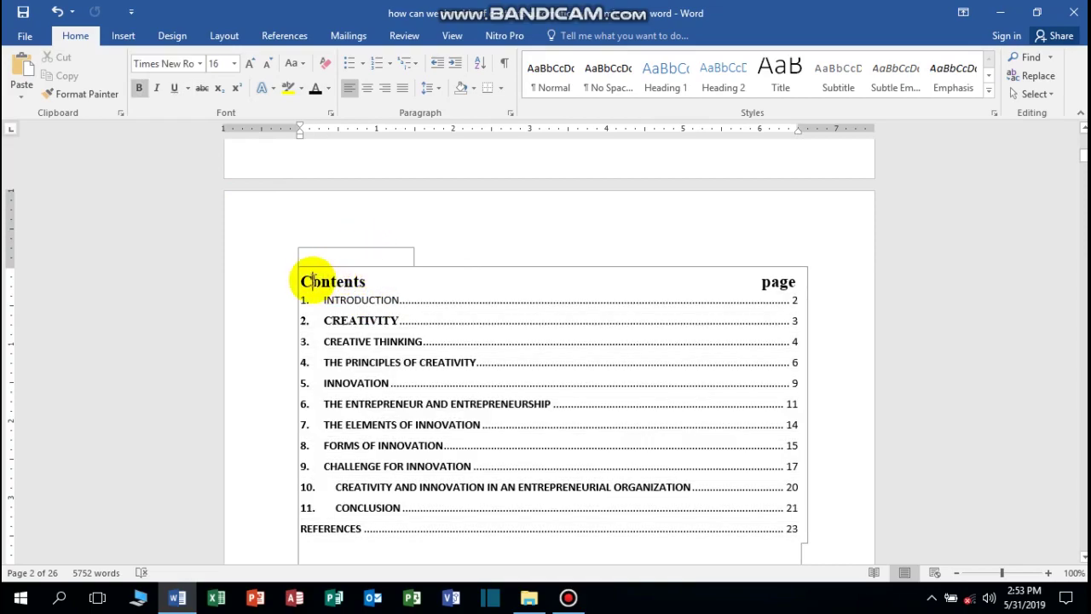
pyautogui.click(349, 322)
pyautogui.click(372, 341)
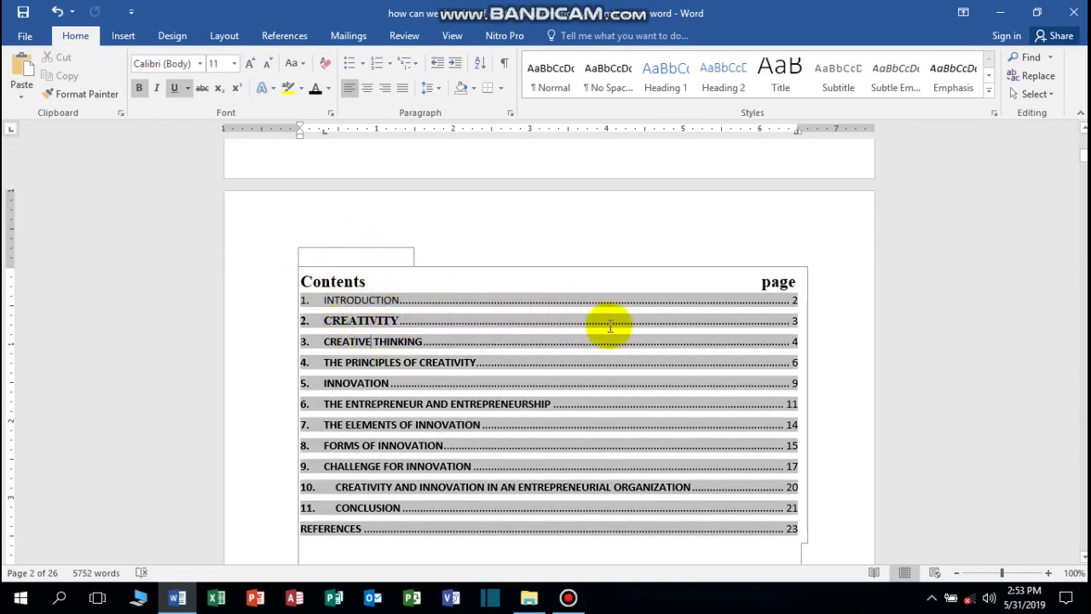
pyautogui.click(356, 302)
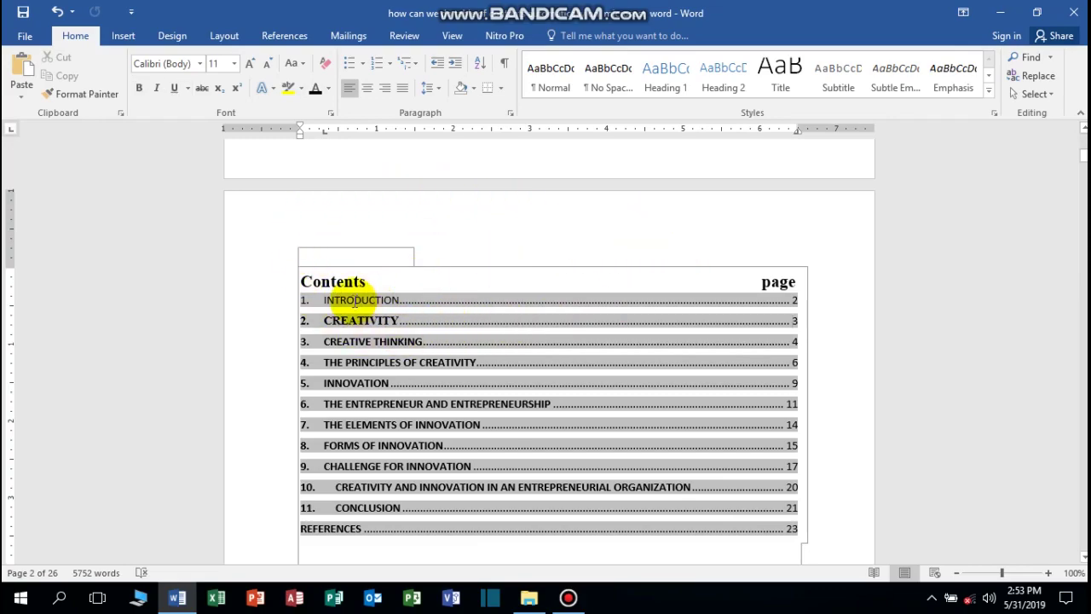
pyautogui.scroll(-5, 438, 383)
pyautogui.click(433, 322)
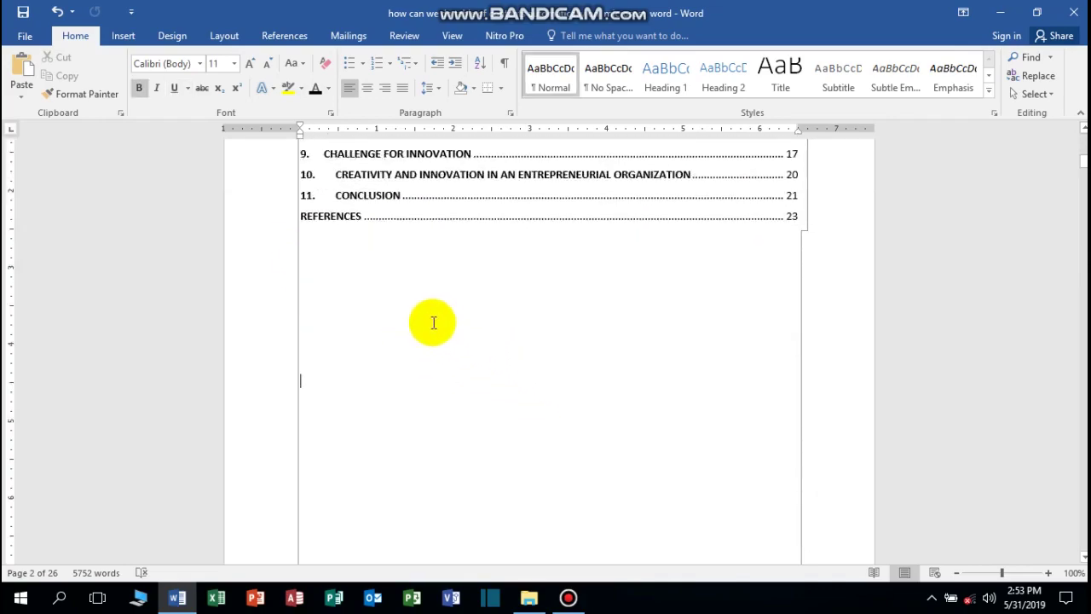
pyautogui.scroll(7, 417, 319)
pyautogui.scroll(4, 375, 426)
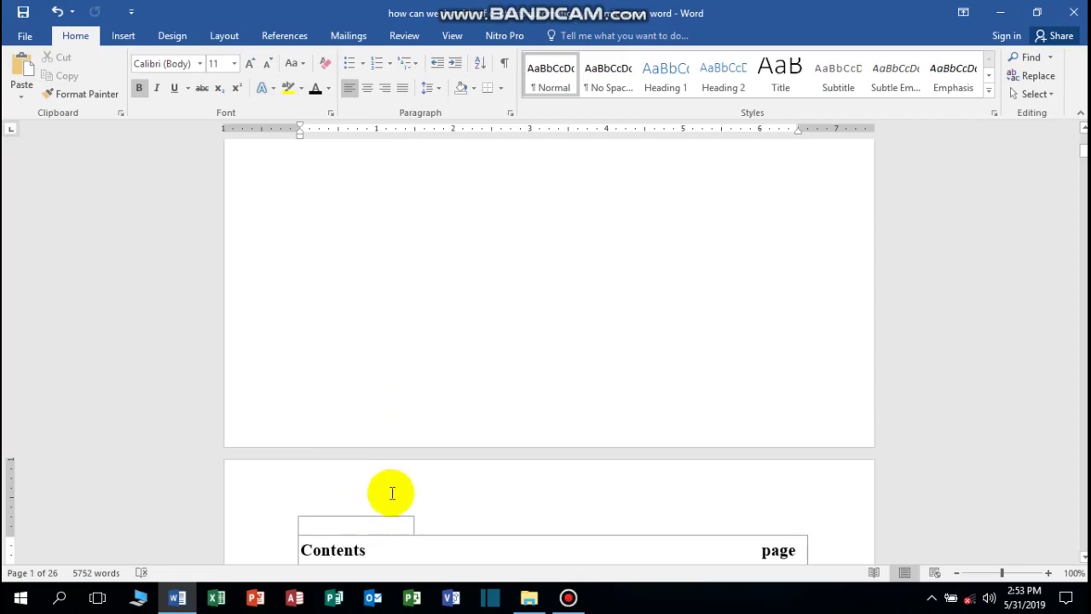
pyautogui.scroll(-2, 460, 378)
pyautogui.scroll(2, 404, 375)
pyautogui.scroll(3, 318, 407)
pyautogui.scroll(-4, 506, 409)
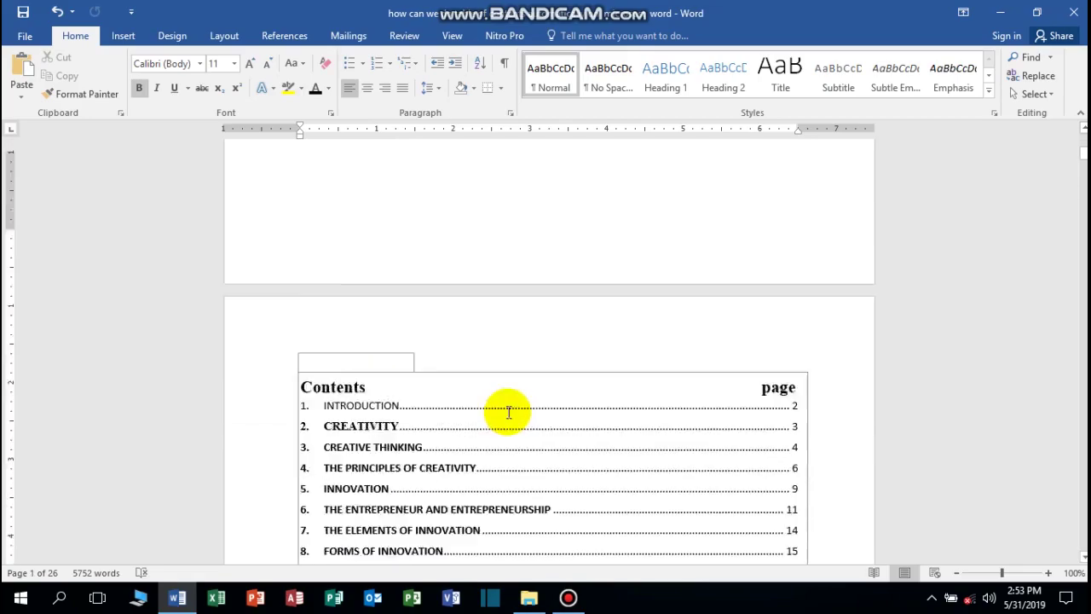
pyautogui.scroll(-4, 562, 375)
pyautogui.scroll(-5, 463, 350)
pyautogui.scroll(5, 401, 307)
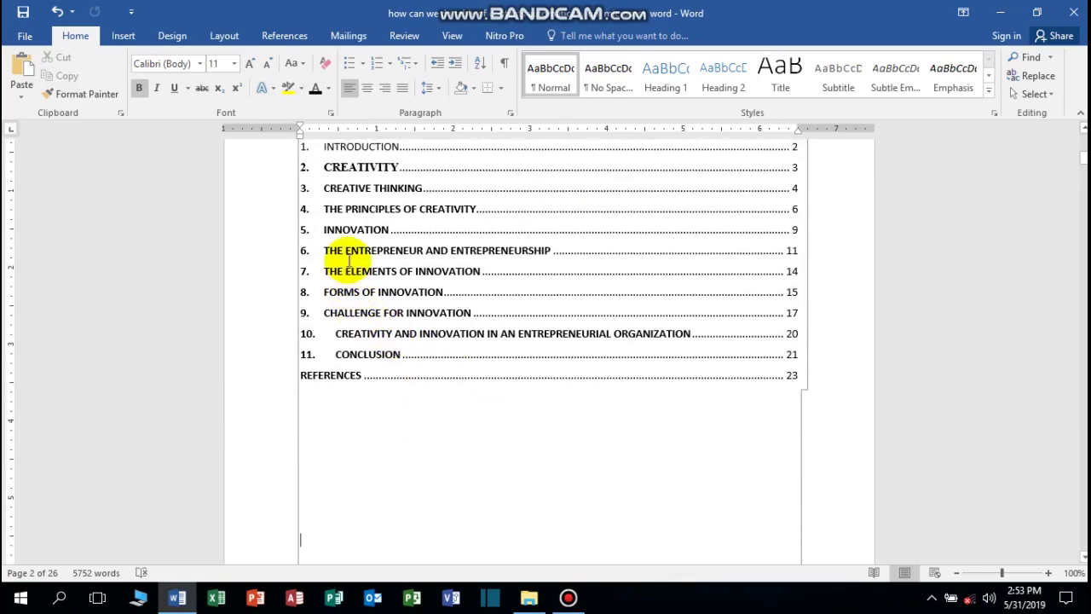
pyautogui.scroll(3, 287, 333)
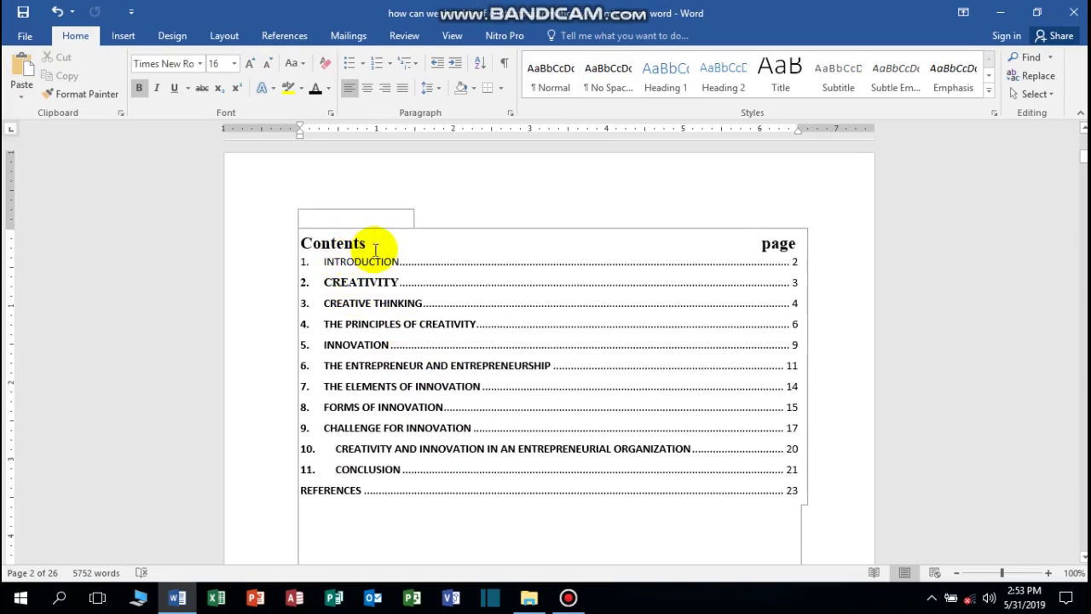
pyautogui.click(370, 244)
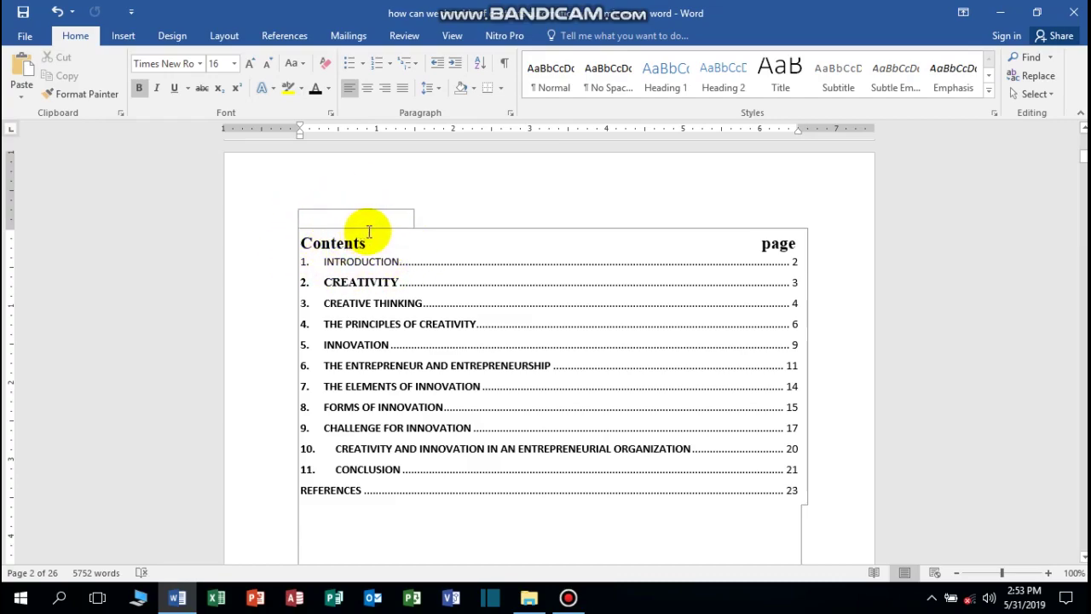
pyautogui.click(405, 36)
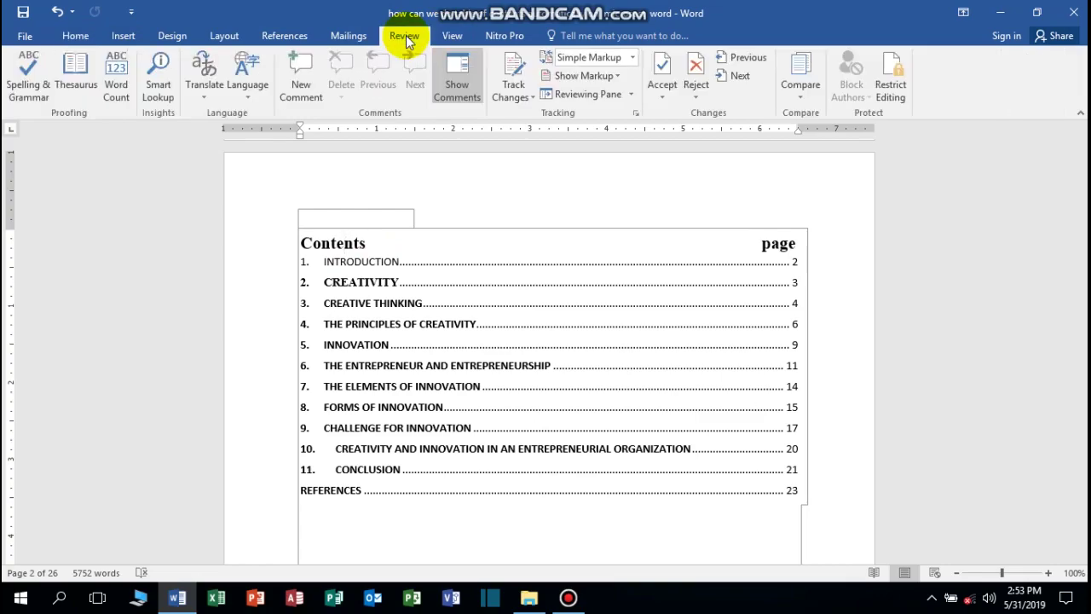
# Look through the View and Mailings tabs, then start Update Table from References
pyautogui.click(453, 36)
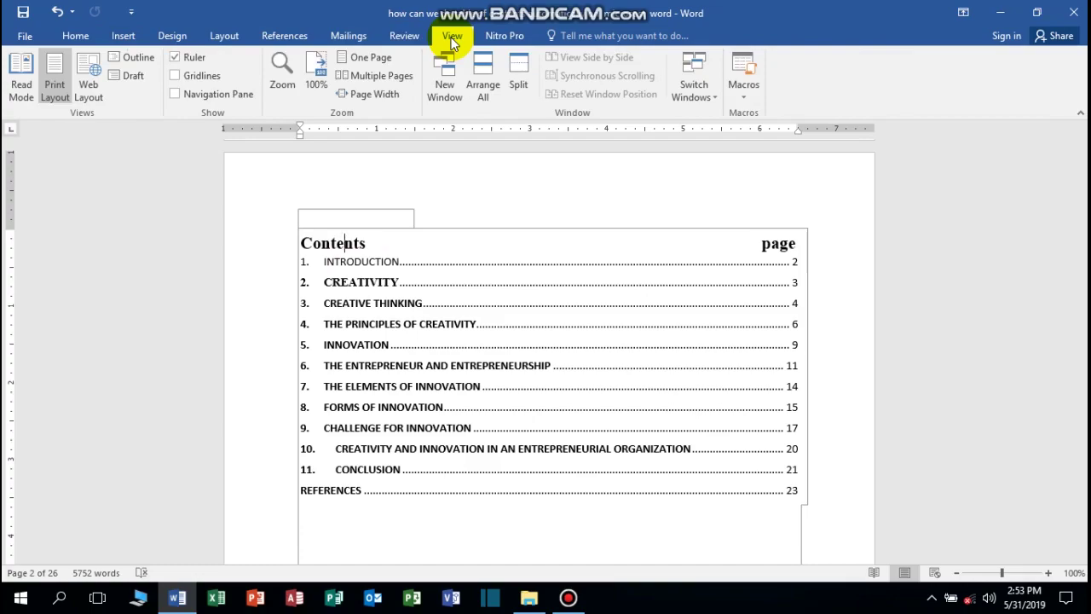
pyautogui.click(339, 36)
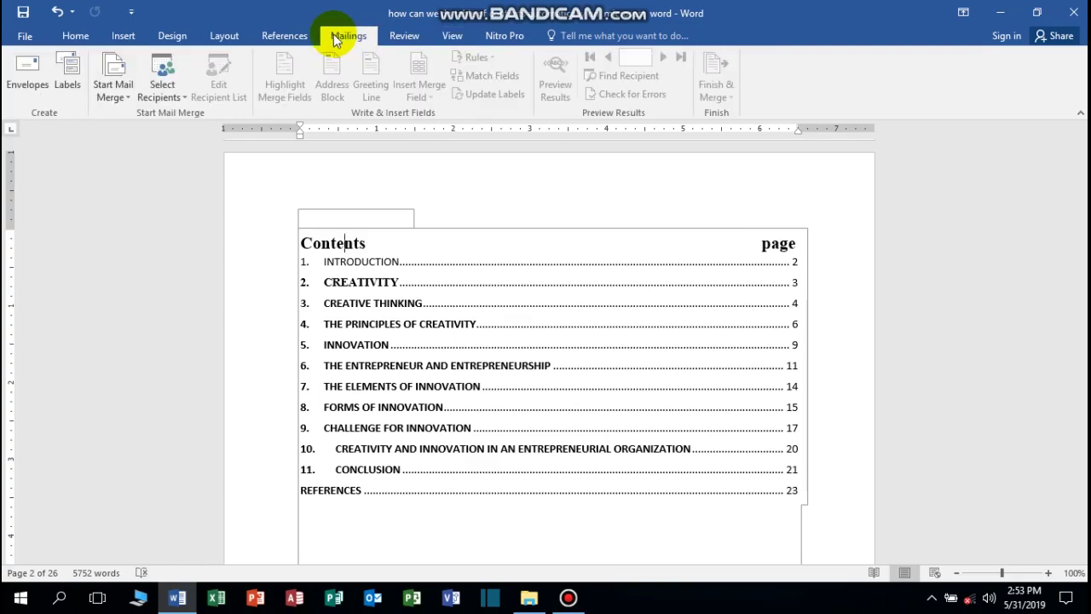
pyautogui.click(288, 38)
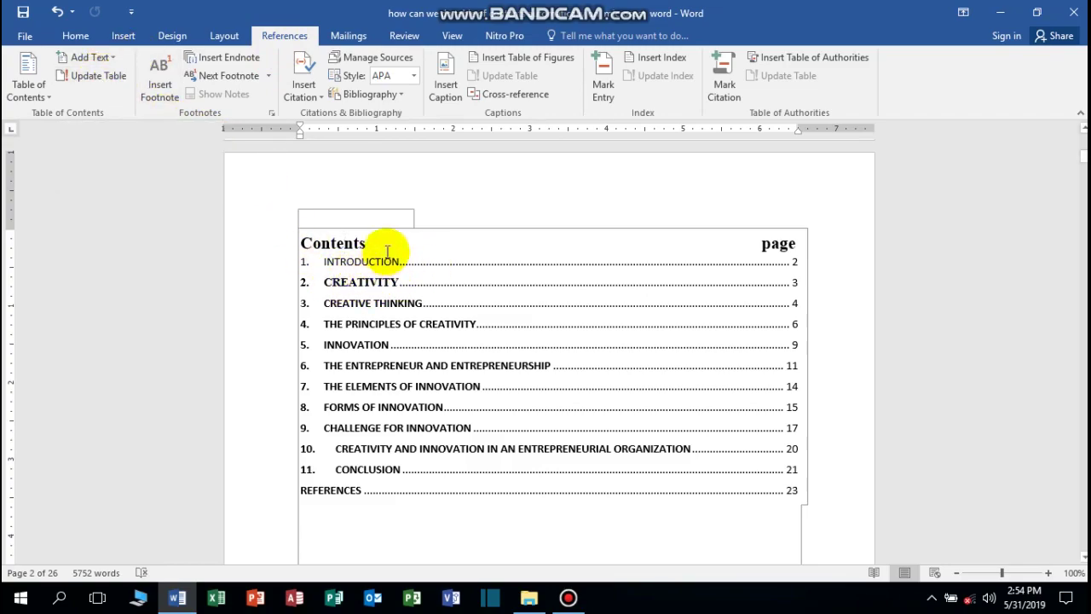
pyautogui.click(111, 83)
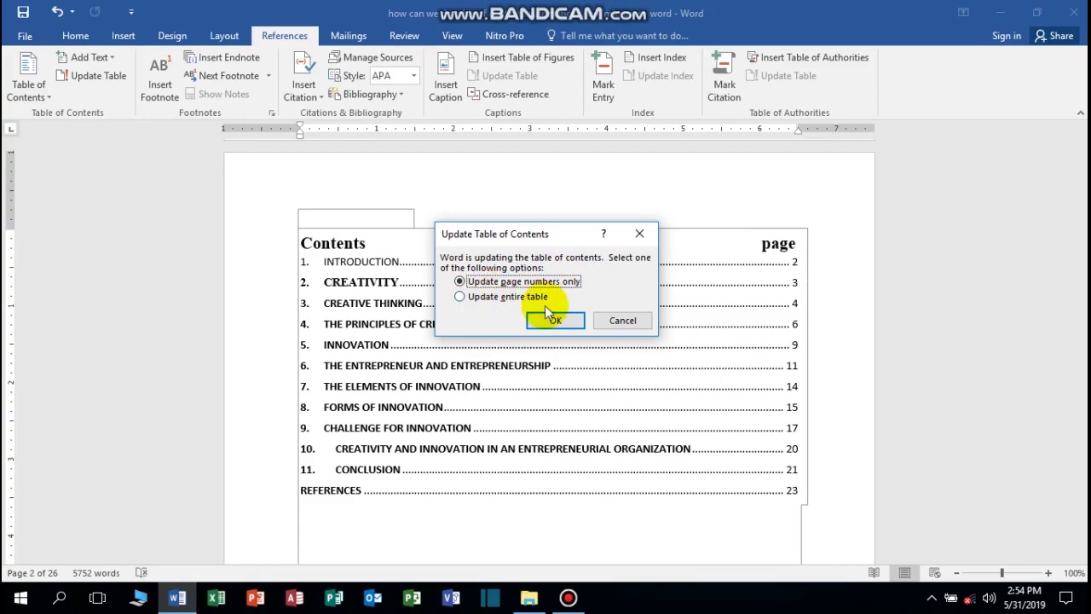
# Update page numbers only, so REFERENCES moves to page 24 and CONCLUSION to 22
pyautogui.click(460, 282)
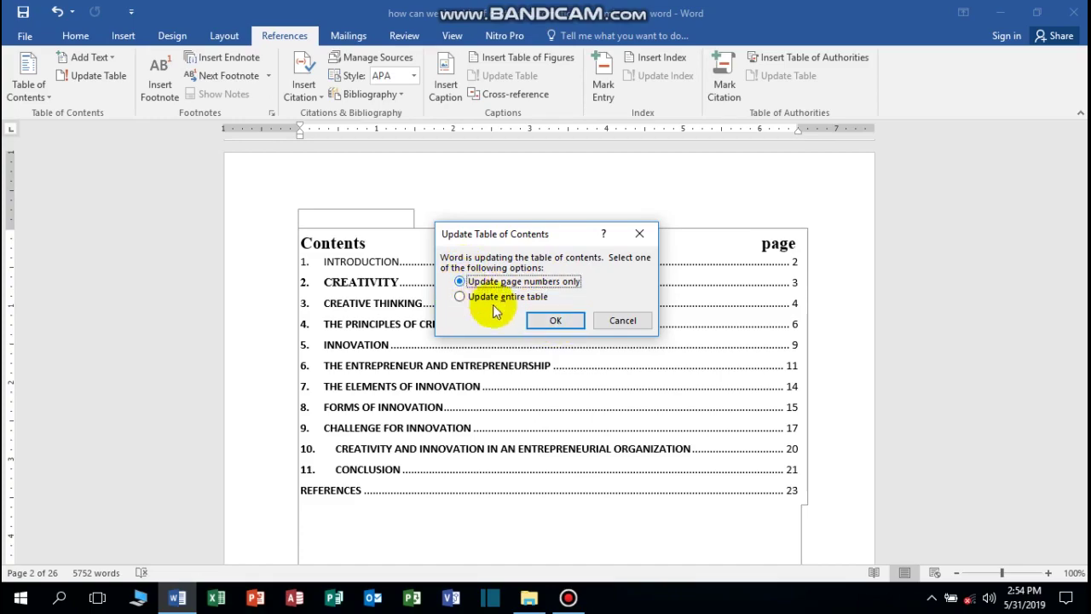
pyautogui.click(558, 319)
pyautogui.scroll(-5, 601, 302)
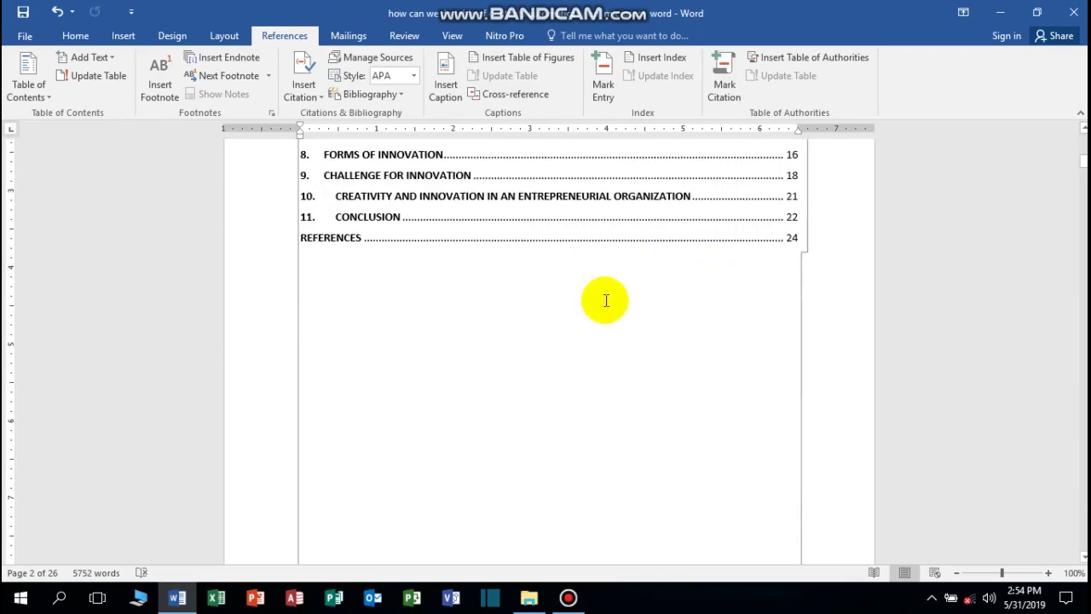
pyautogui.scroll(-5, 601, 305)
pyautogui.scroll(-5, 631, 309)
pyautogui.scroll(-5, 691, 315)
pyautogui.scroll(5, 721, 322)
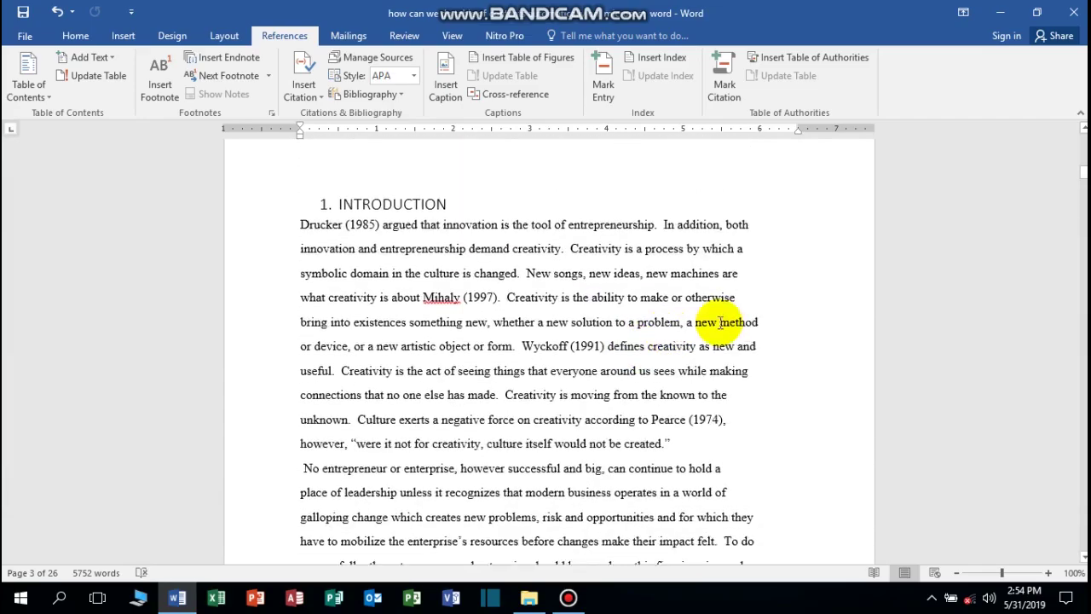
pyautogui.scroll(5, 405, 264)
pyautogui.scroll(-5, 605, 317)
pyautogui.scroll(-5, 531, 324)
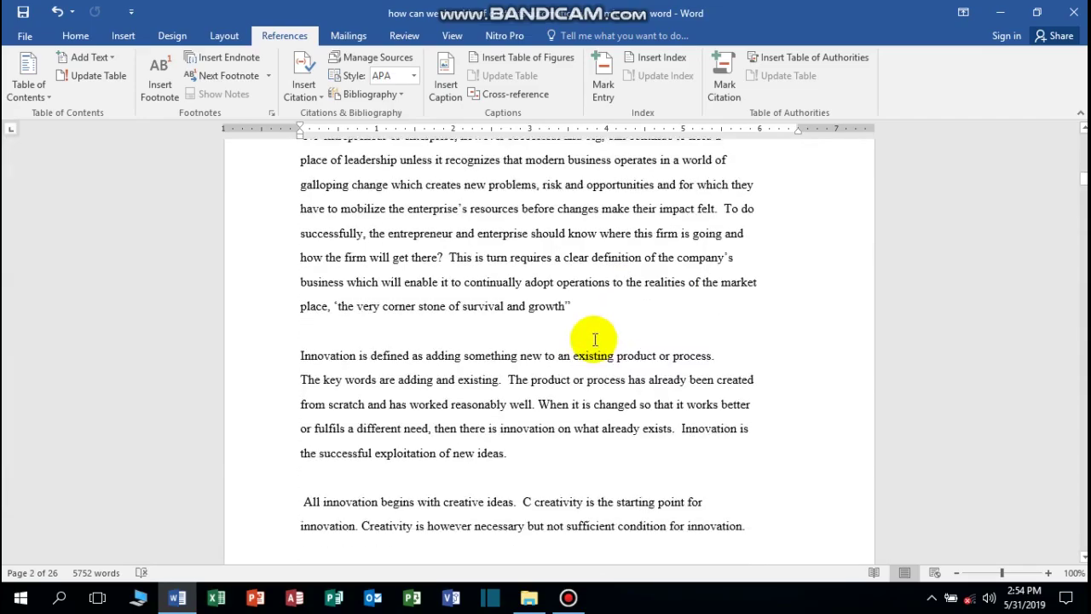
pyautogui.scroll(-5, 637, 317)
pyautogui.scroll(-5, 642, 317)
pyautogui.scroll(-5, 641, 317)
pyautogui.scroll(-5, 631, 332)
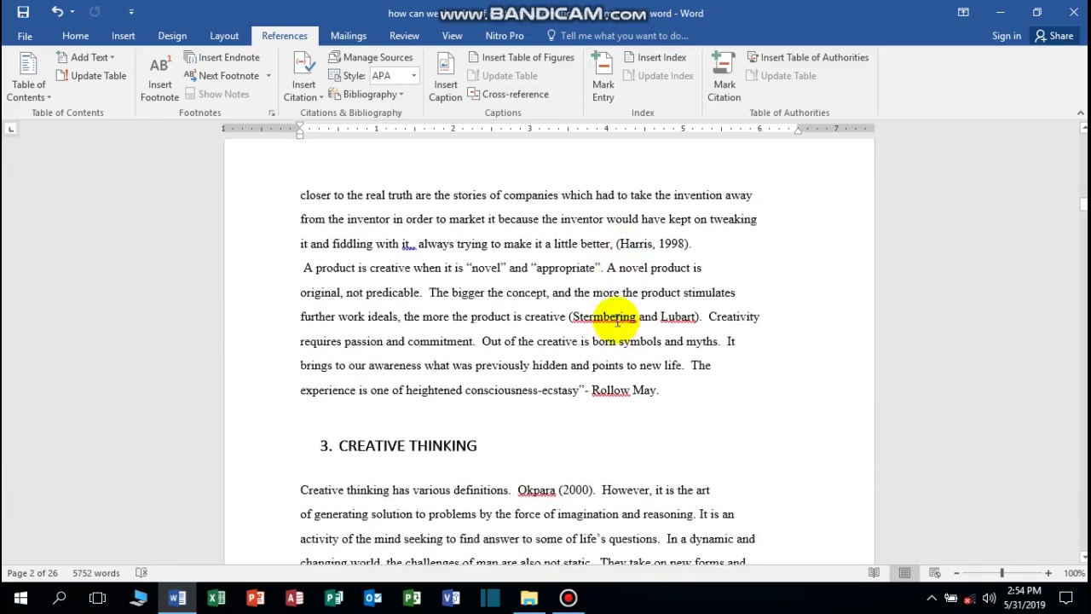
pyautogui.scroll(-5, 640, 256)
pyautogui.scroll(-1, 622, 319)
pyautogui.scroll(-5, 605, 315)
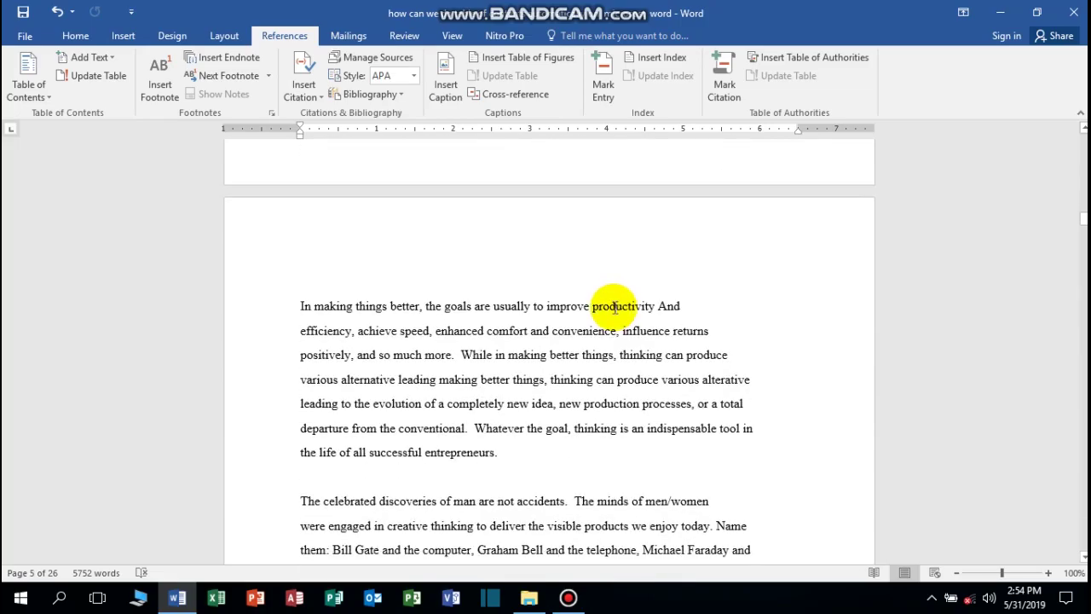
pyautogui.scroll(-5, 624, 302)
pyautogui.scroll(-5, 500, 400)
pyautogui.scroll(-5, 621, 292)
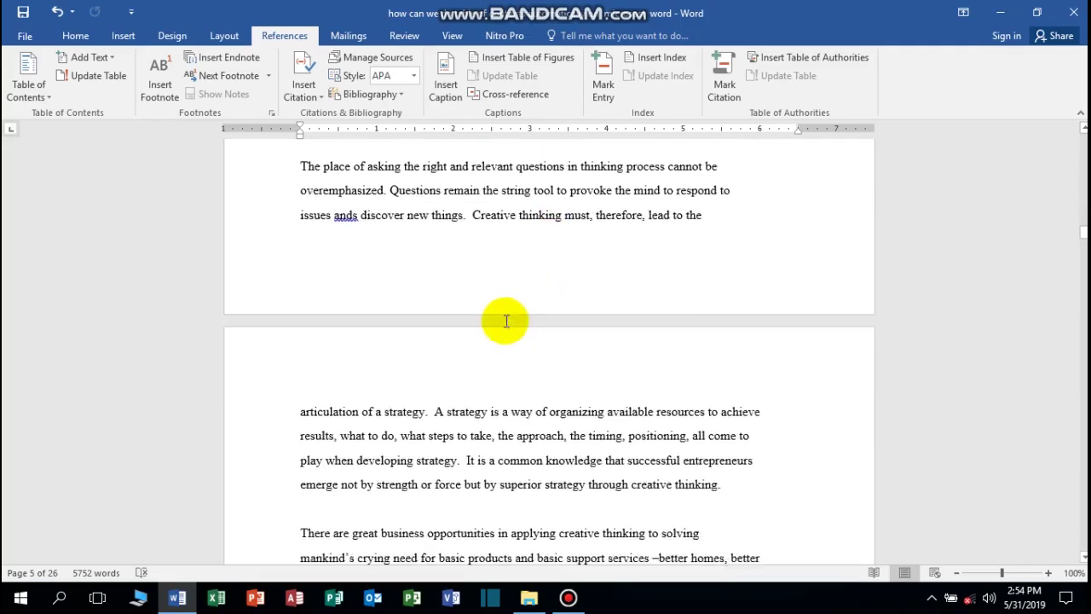
pyautogui.scroll(-7, 499, 316)
pyautogui.scroll(-5, 761, 323)
pyautogui.scroll(-5, 694, 316)
pyautogui.scroll(-5, 591, 284)
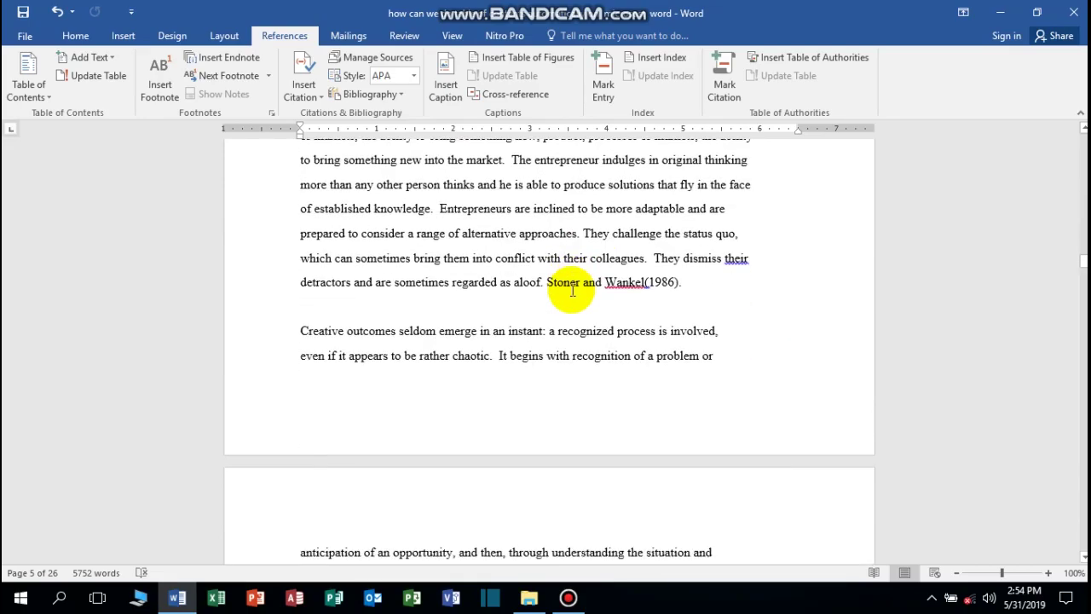
pyautogui.scroll(-5, 535, 271)
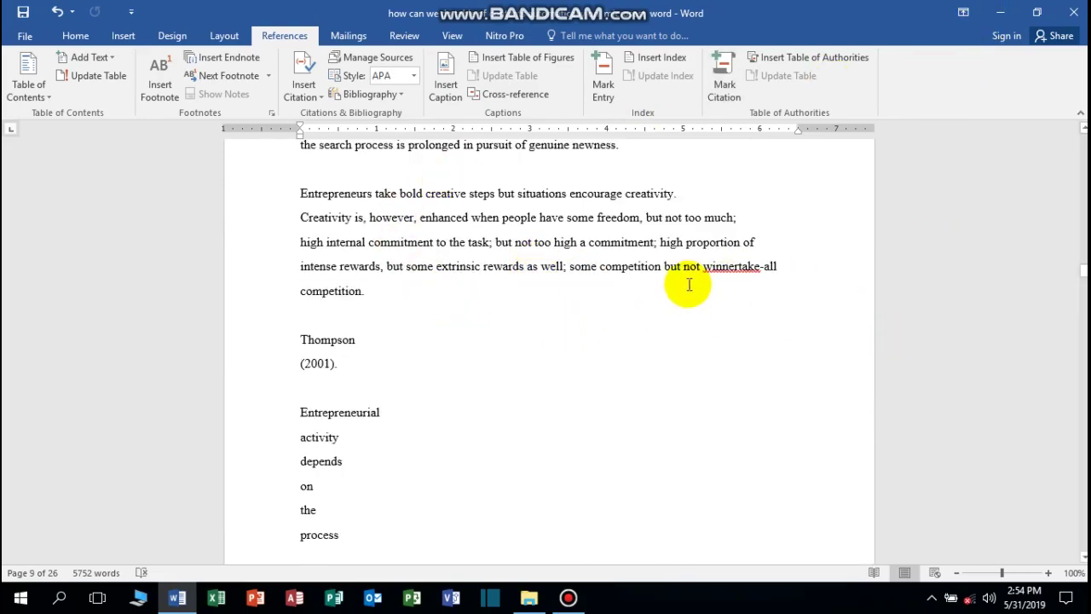